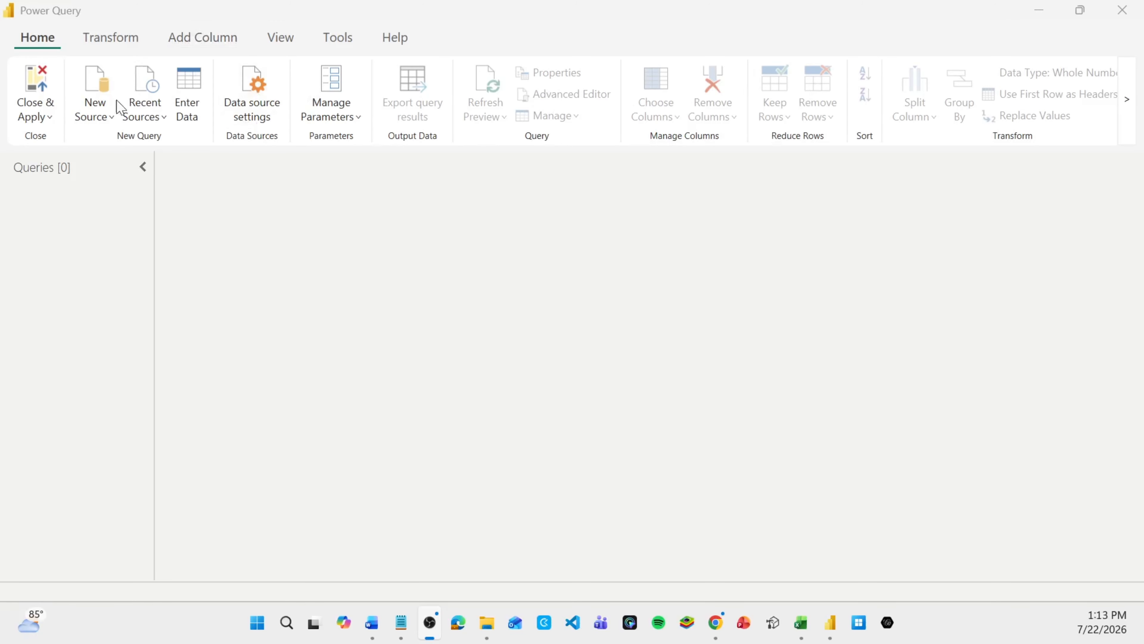
Connect to the Excel workbook PowerQuery_Practice_Datasets in the Datasets folder as a new source
left_click(106, 124)
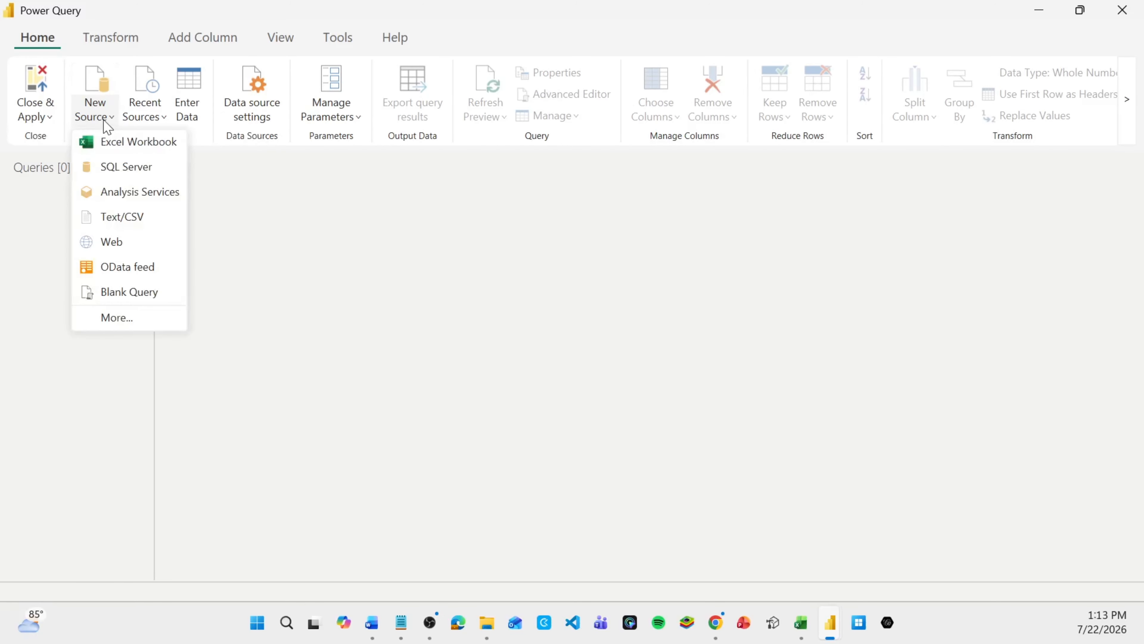
left_click(122, 143)
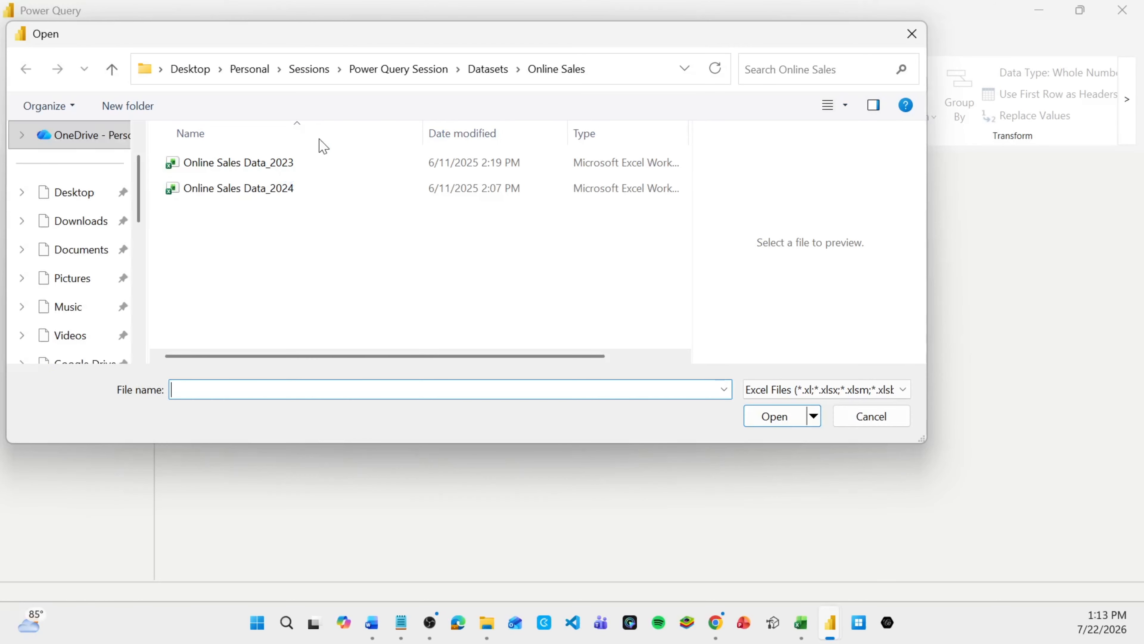
left_click(490, 81)
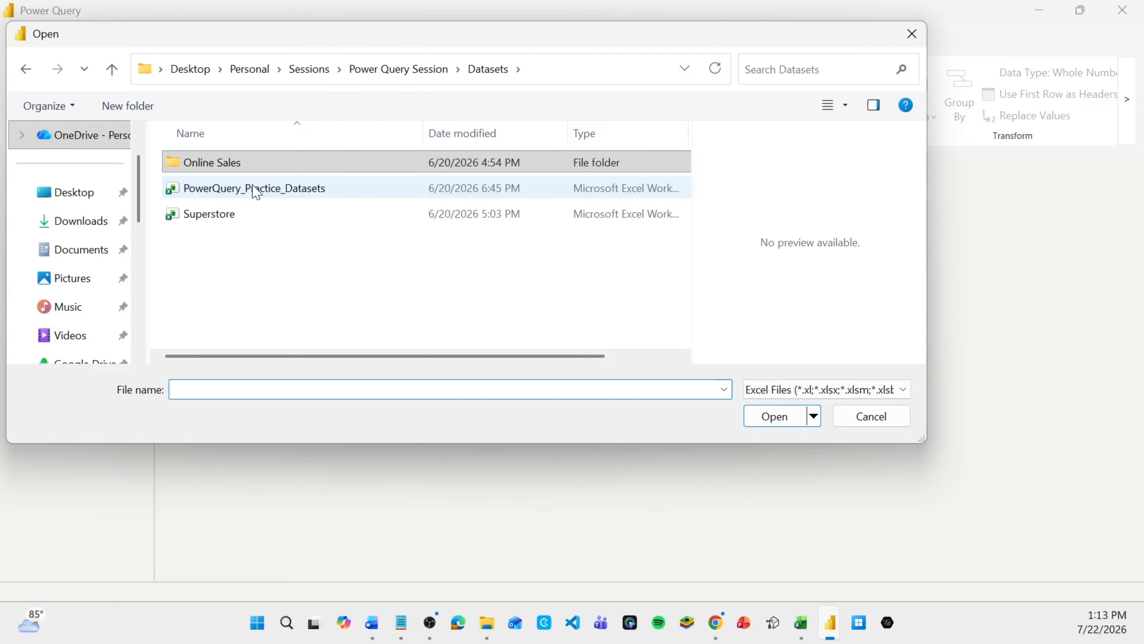
left_click(256, 189)
left_click(775, 419)
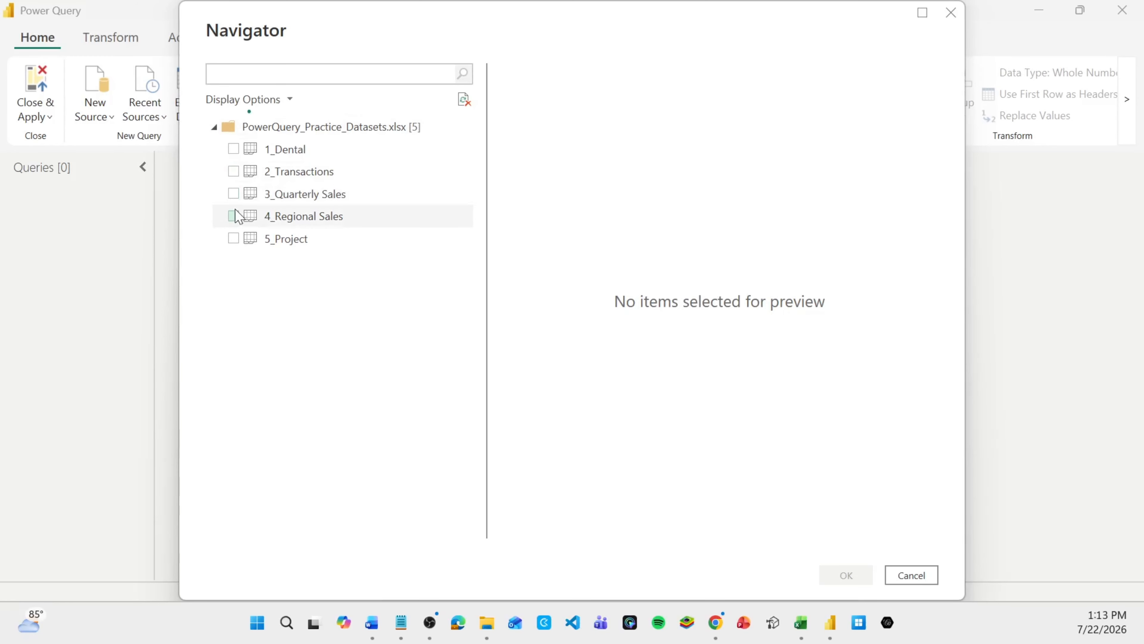
Import the sheets 1_Dental, 2_Transactions, 3_Quarterly Sales, 4_Regional Sales and 5_Project as queries
left_click(233, 150)
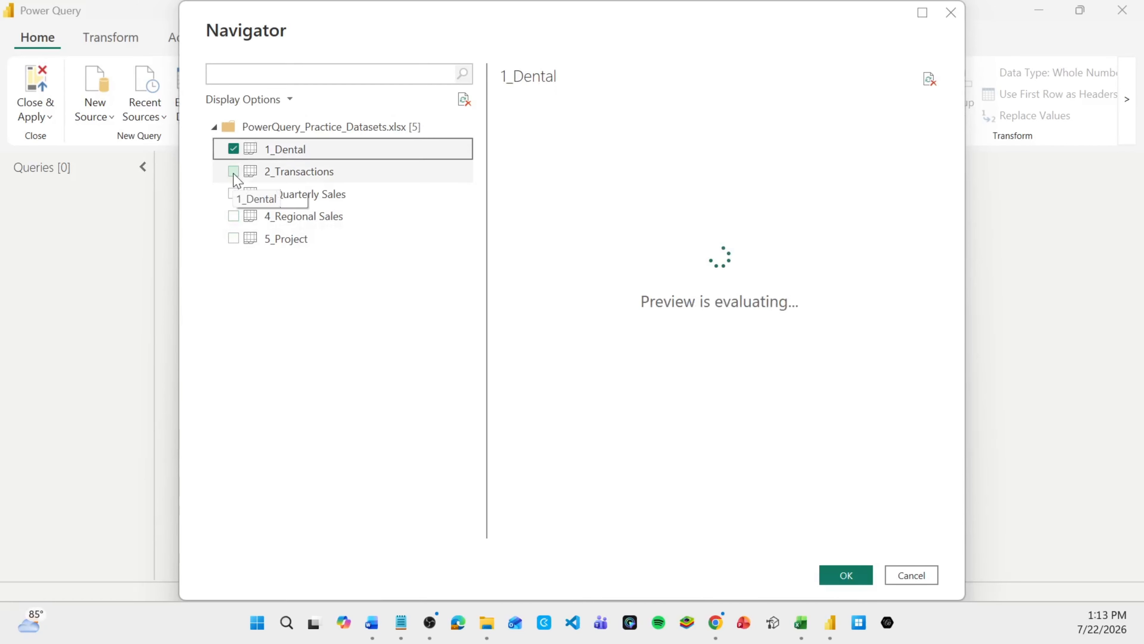
left_click(233, 172)
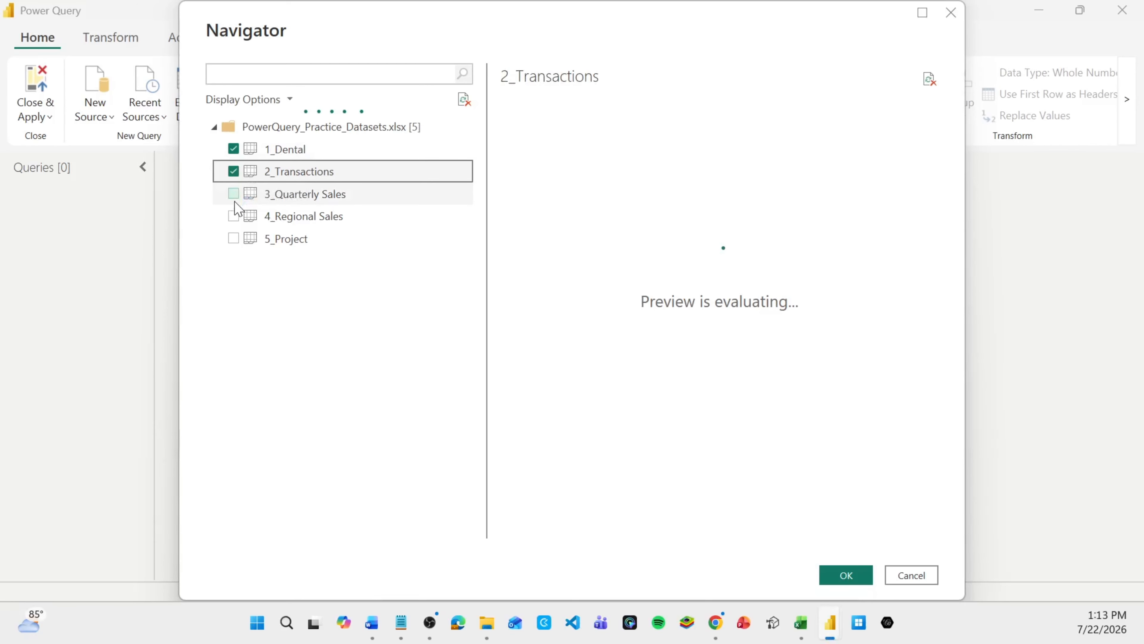
left_click(233, 194)
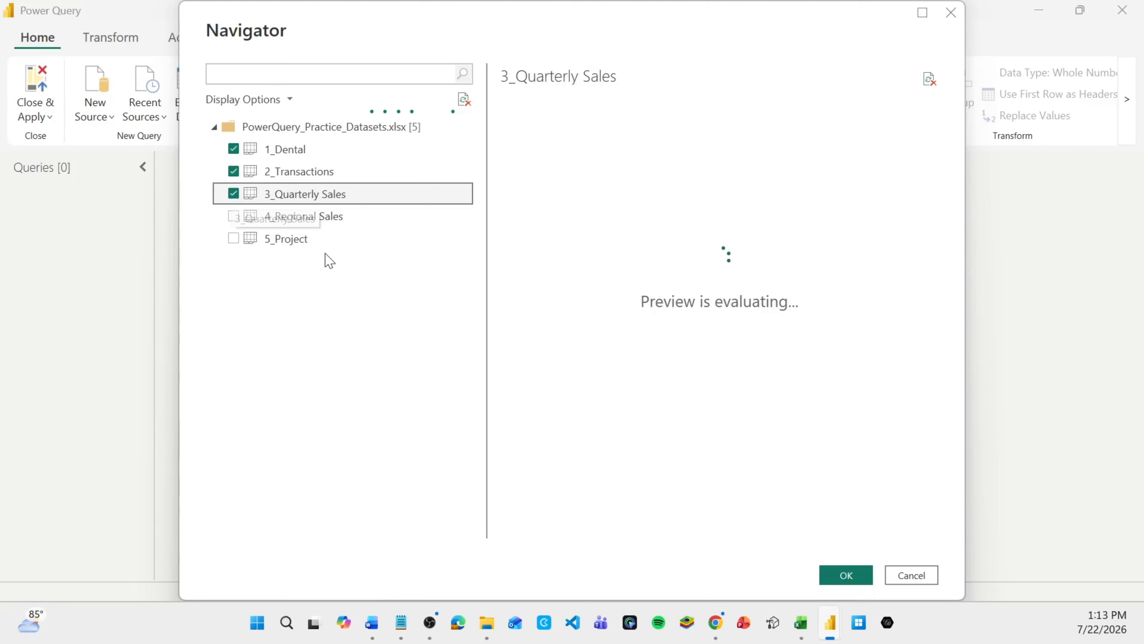
left_click(233, 216)
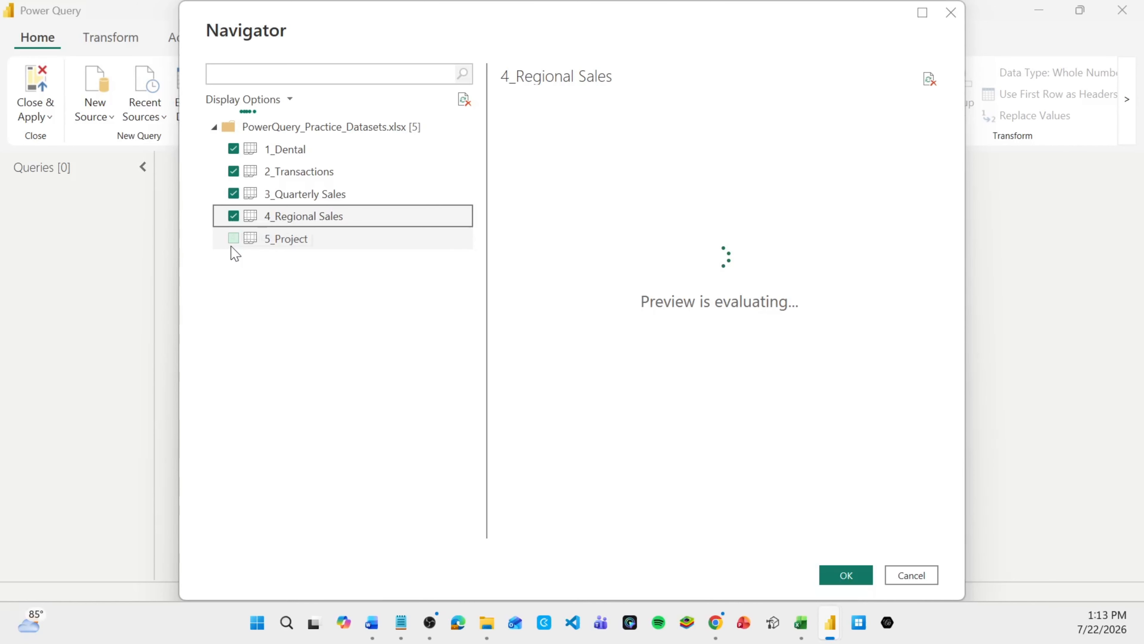
left_click(234, 239)
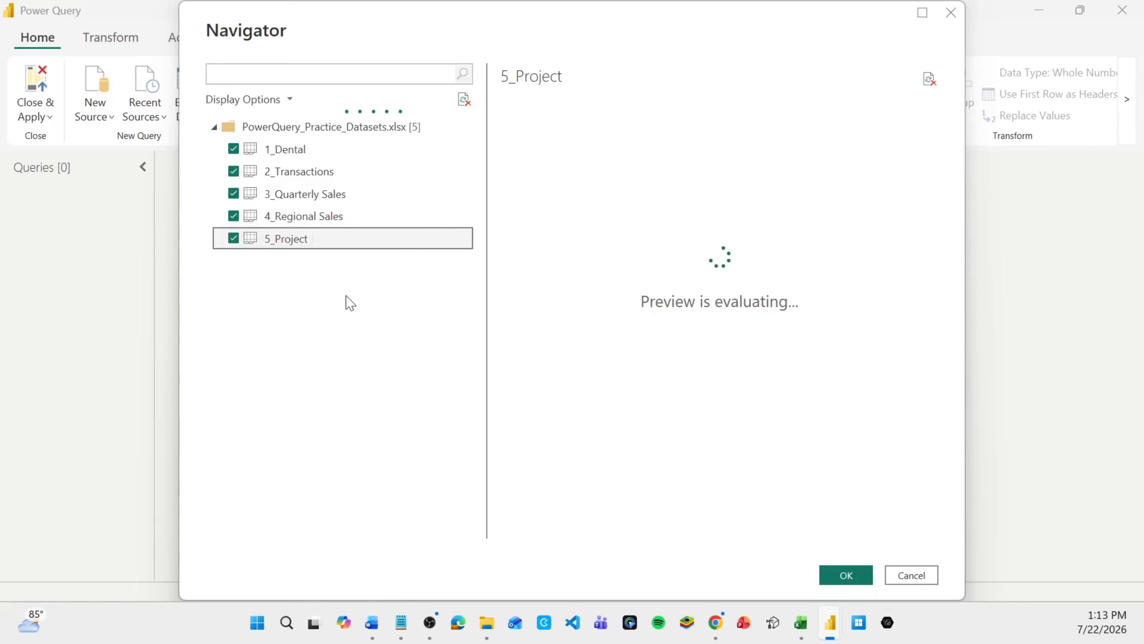
left_click(845, 575)
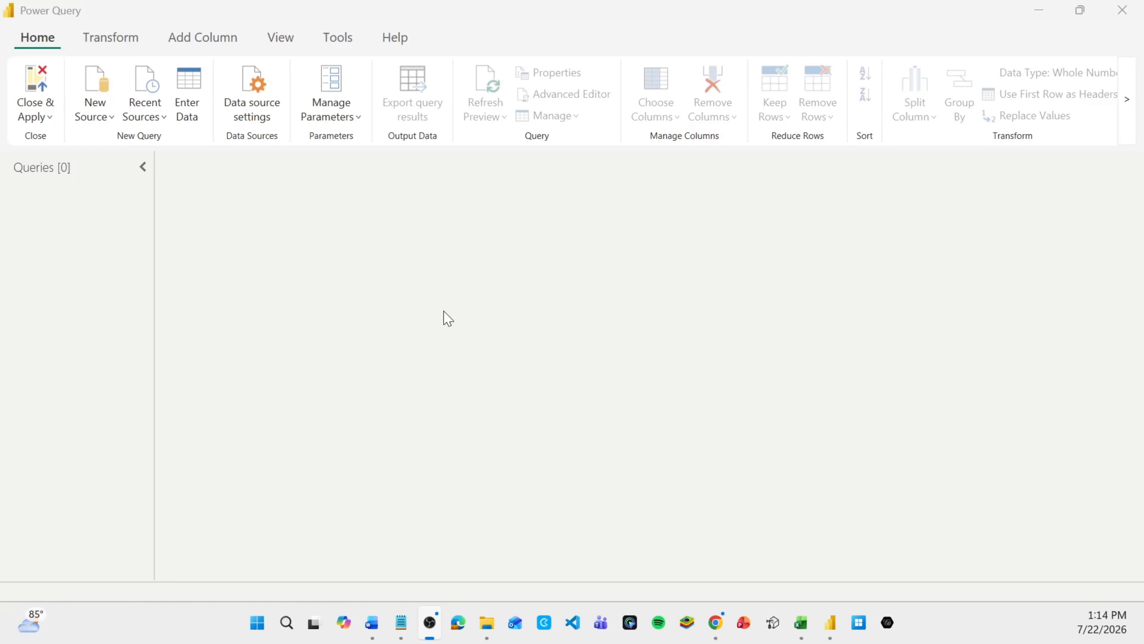
left_click(447, 318)
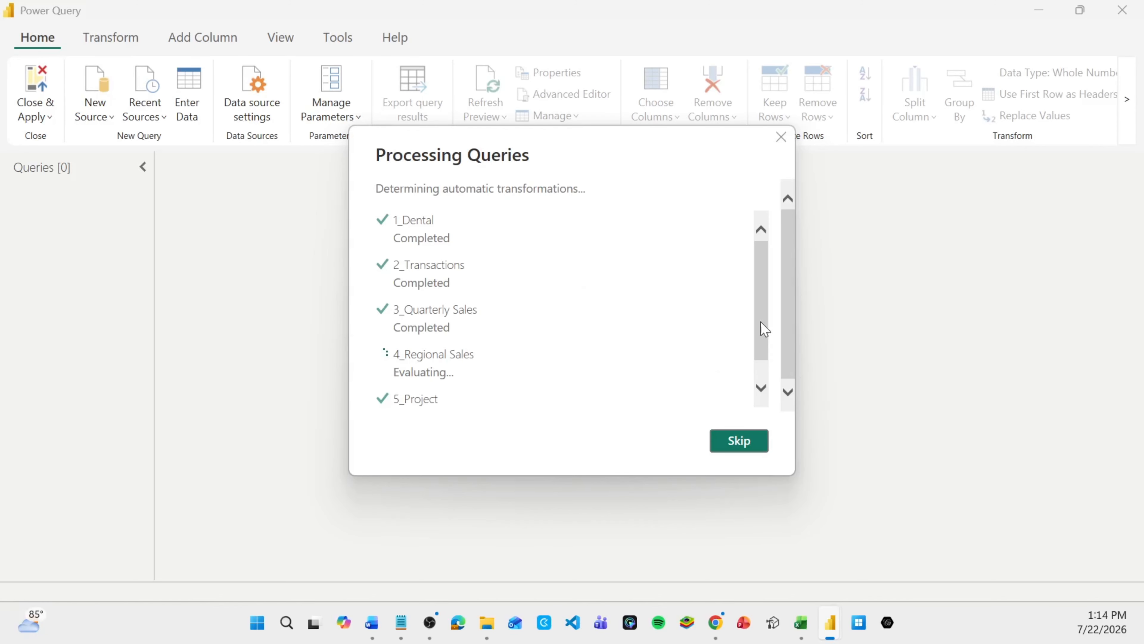
left_click_drag(766, 327, 761, 270)
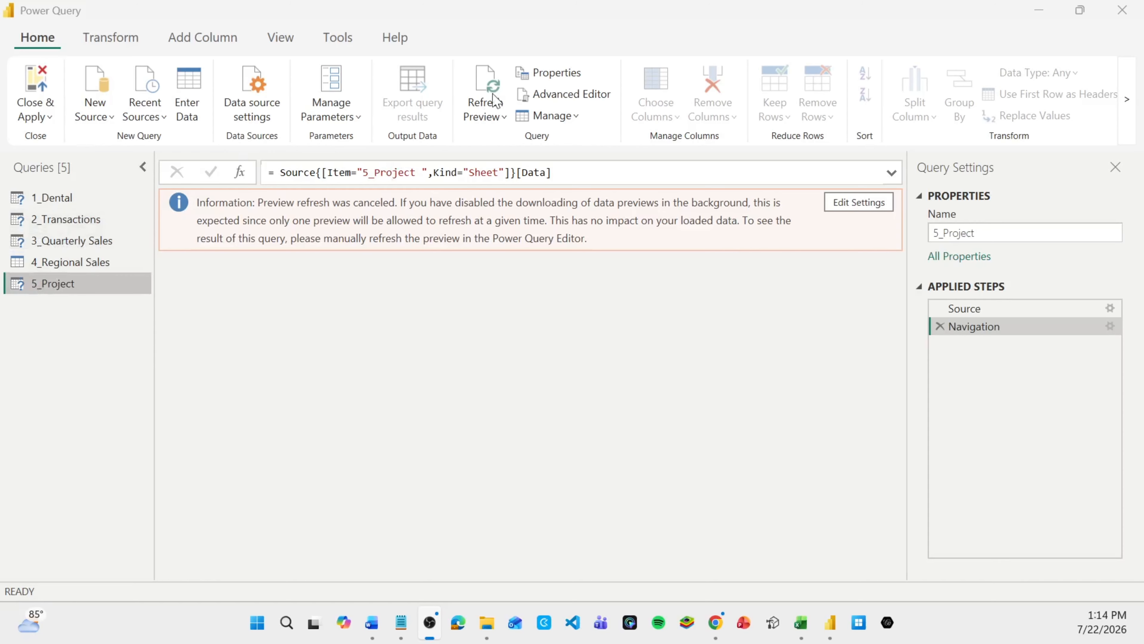
Refresh the previews of all queries and display the 1_Dental query
left_click(481, 118)
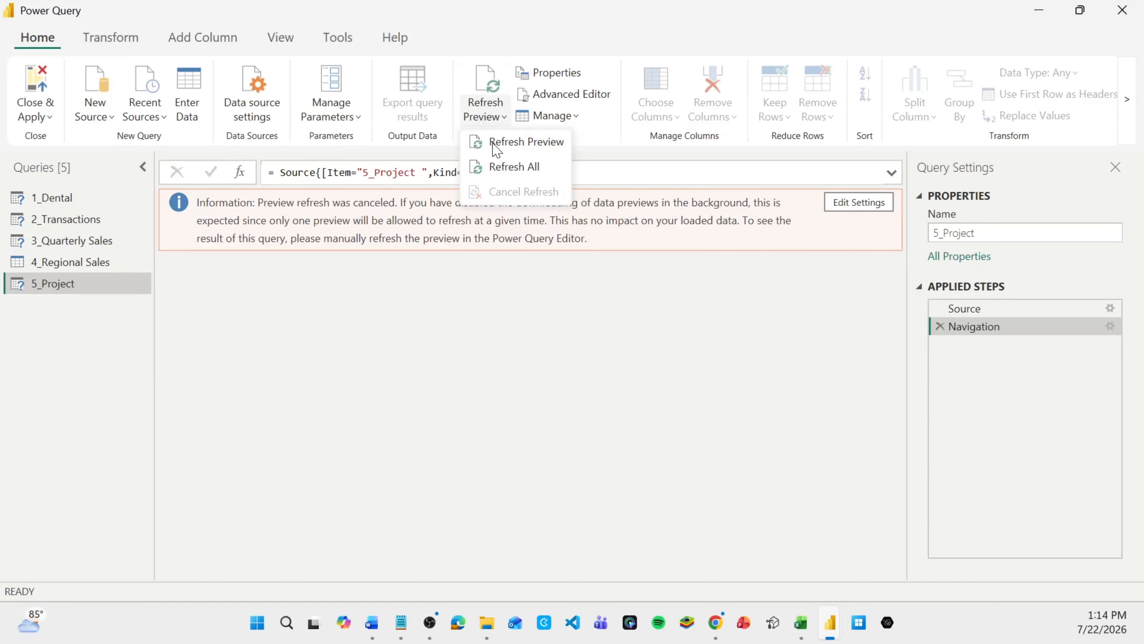
left_click(516, 167)
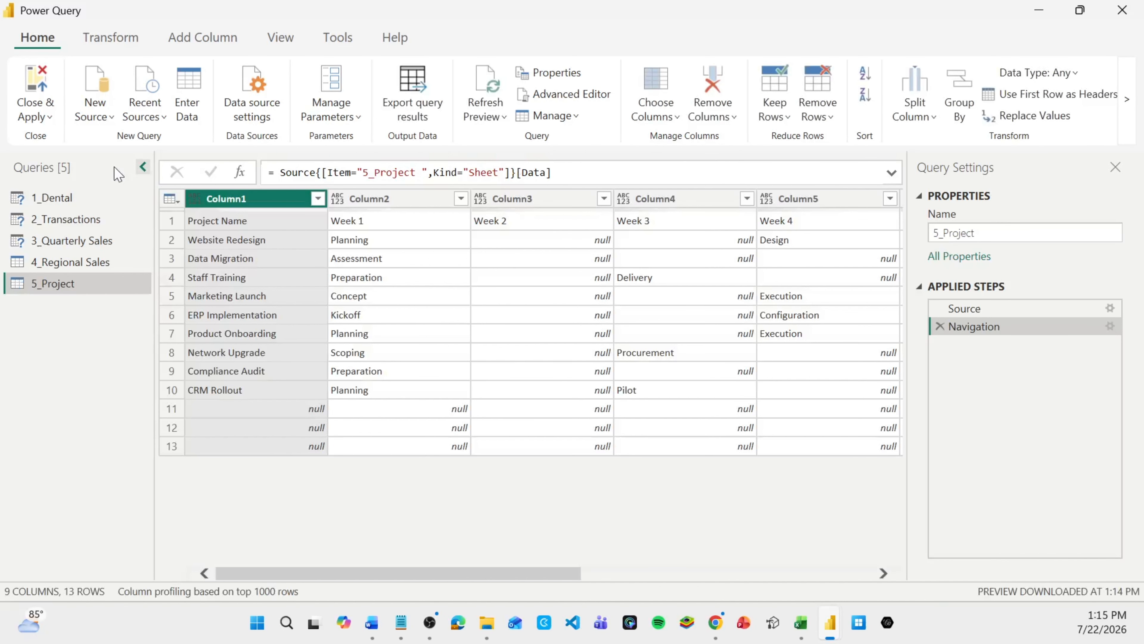
left_click(72, 200)
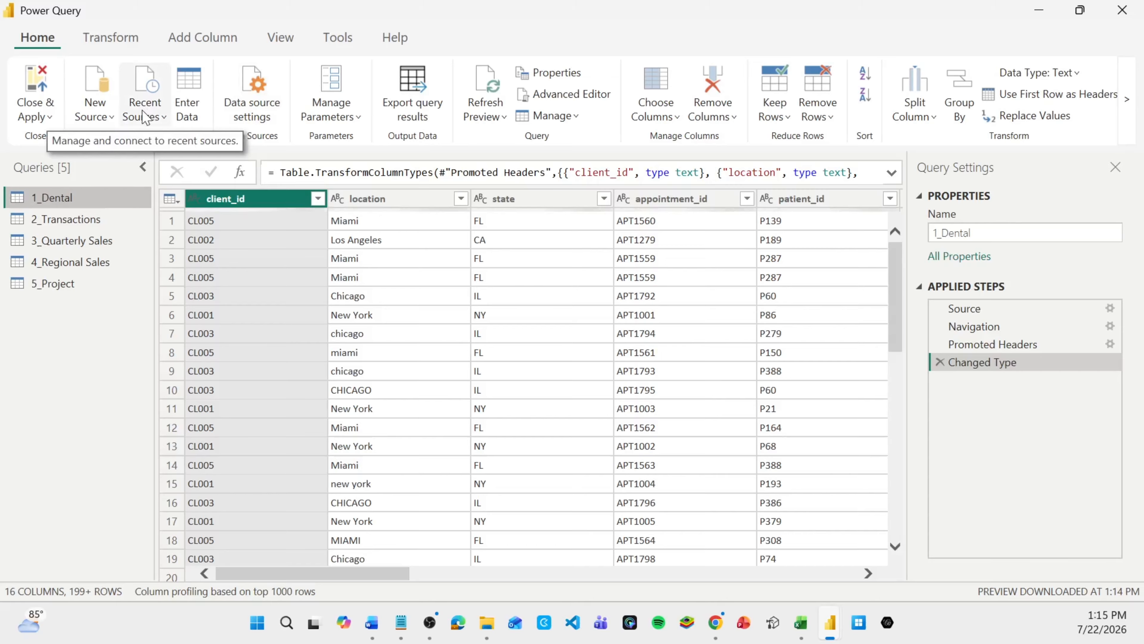
Hide and show again first the Query Settings pane and then the formula bar
left_click(279, 38)
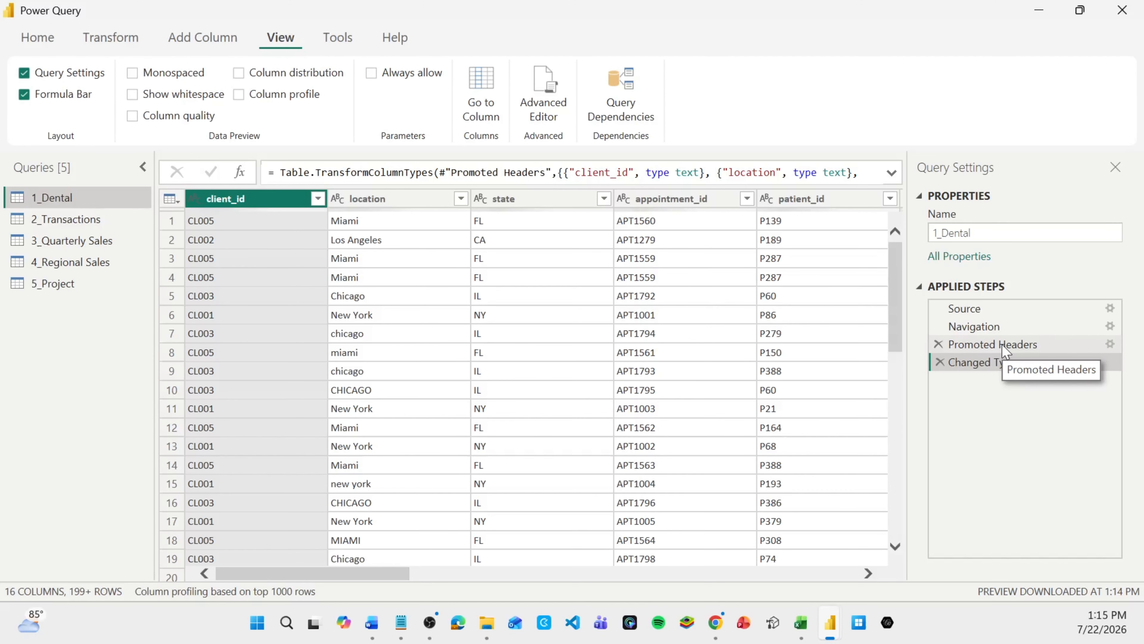
left_click(24, 73)
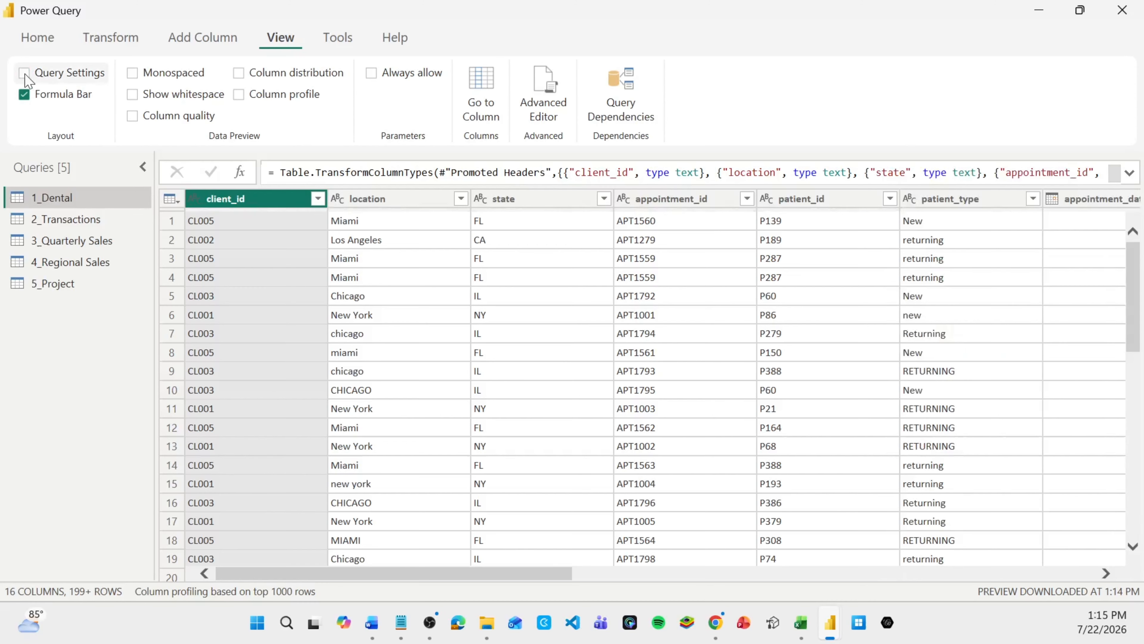
left_click(25, 73)
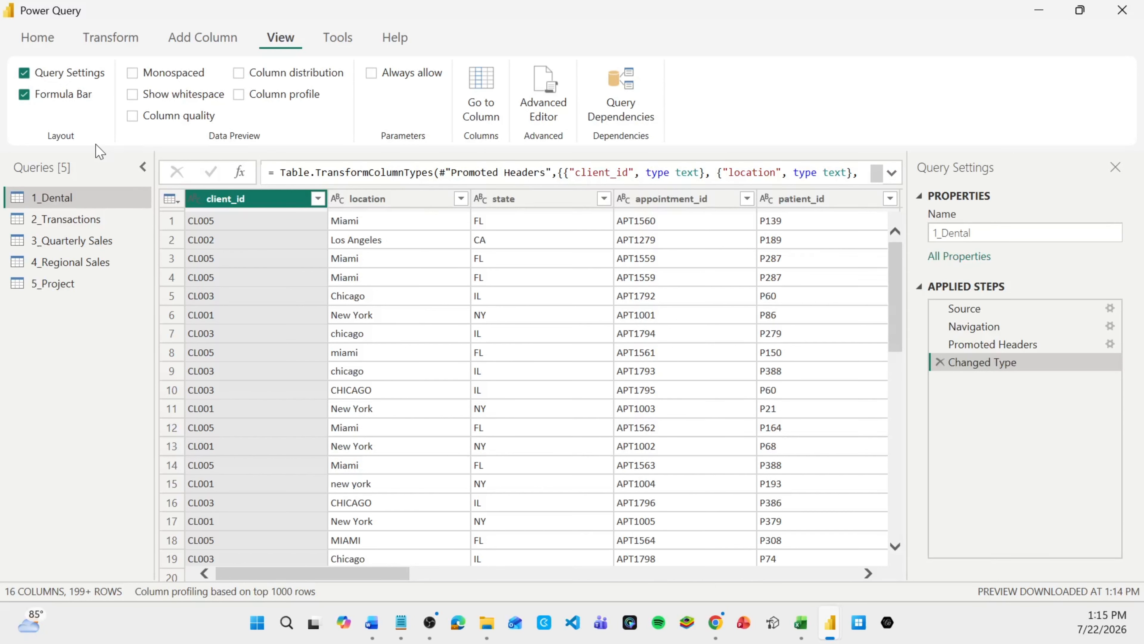
left_click(25, 97)
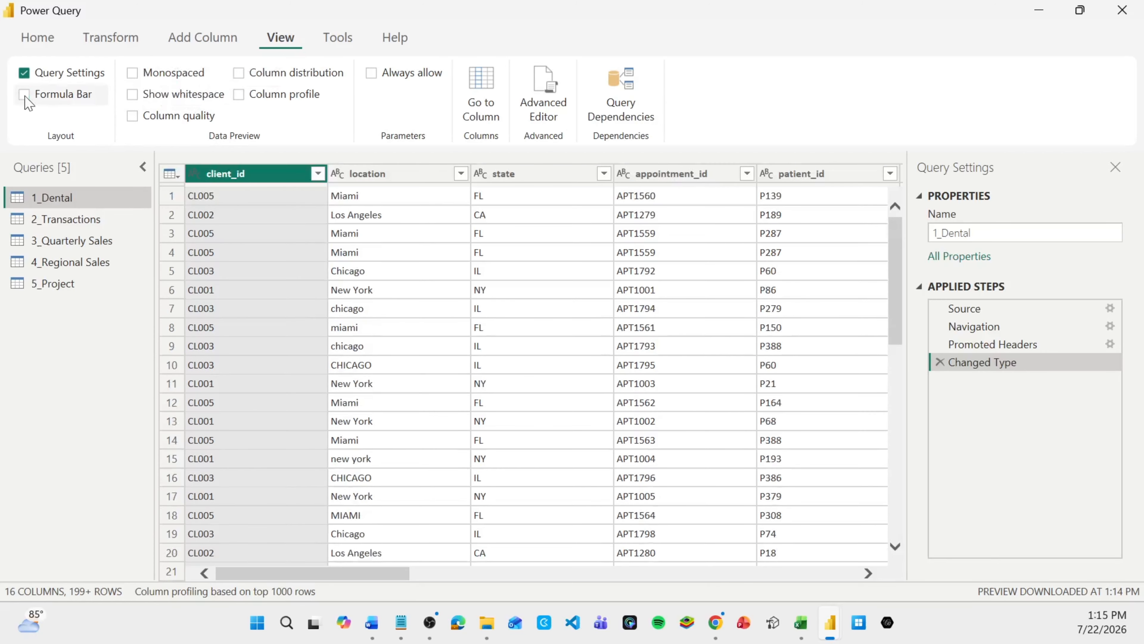
left_click(25, 96)
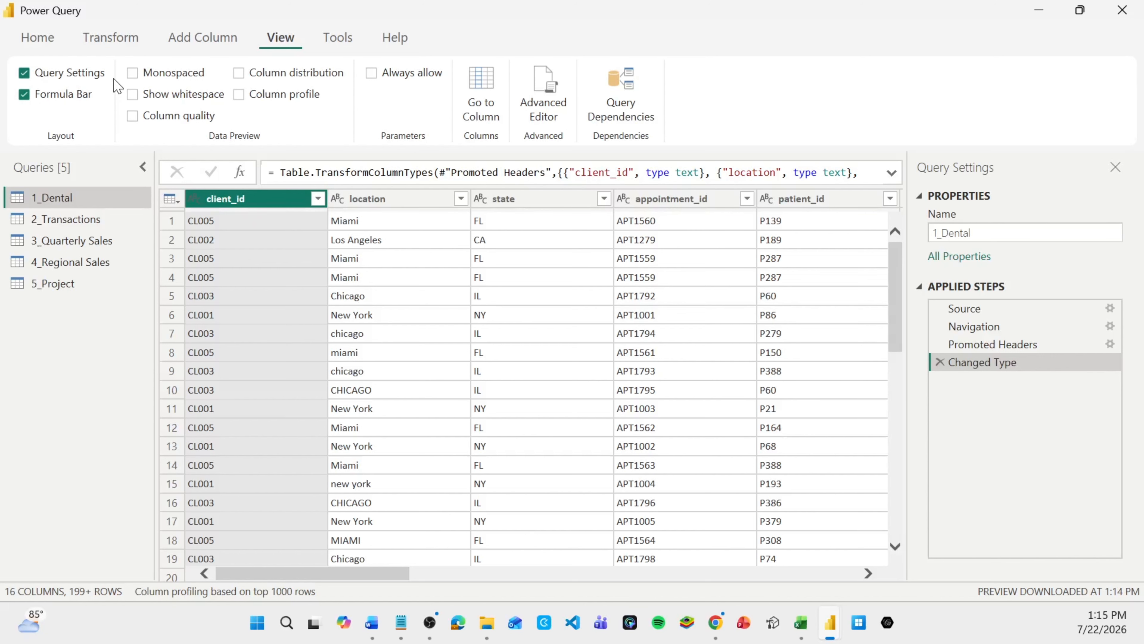
Turn on monospaced text and whitespace display in the data preview, and check the 1_Dental columns for stray spaces
left_click(132, 74)
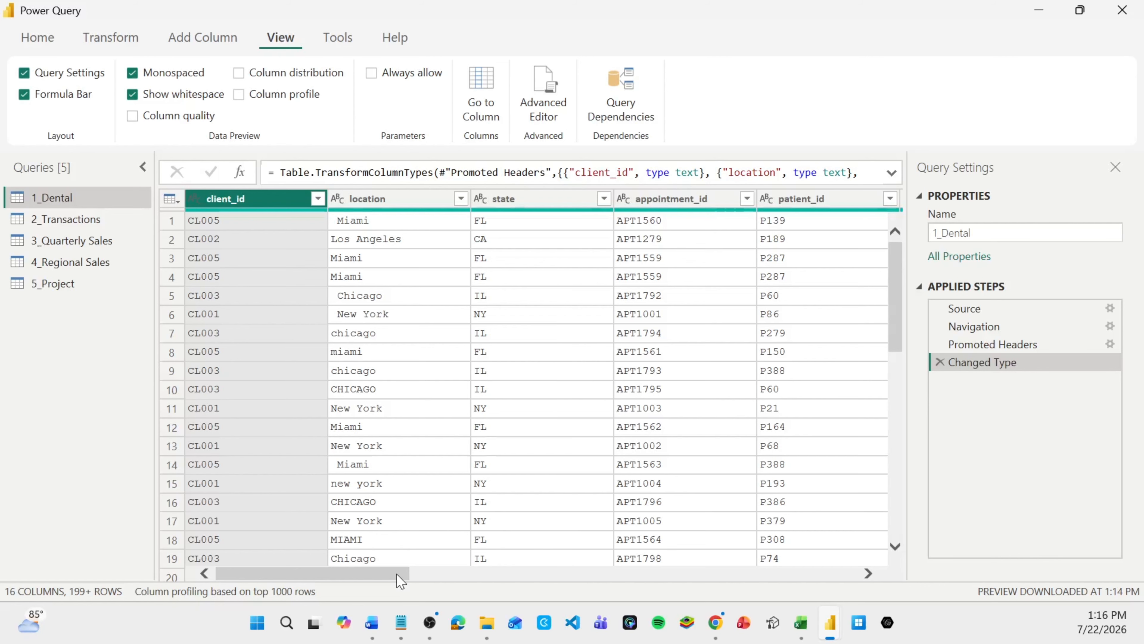
left_click_drag(398, 576, 473, 575)
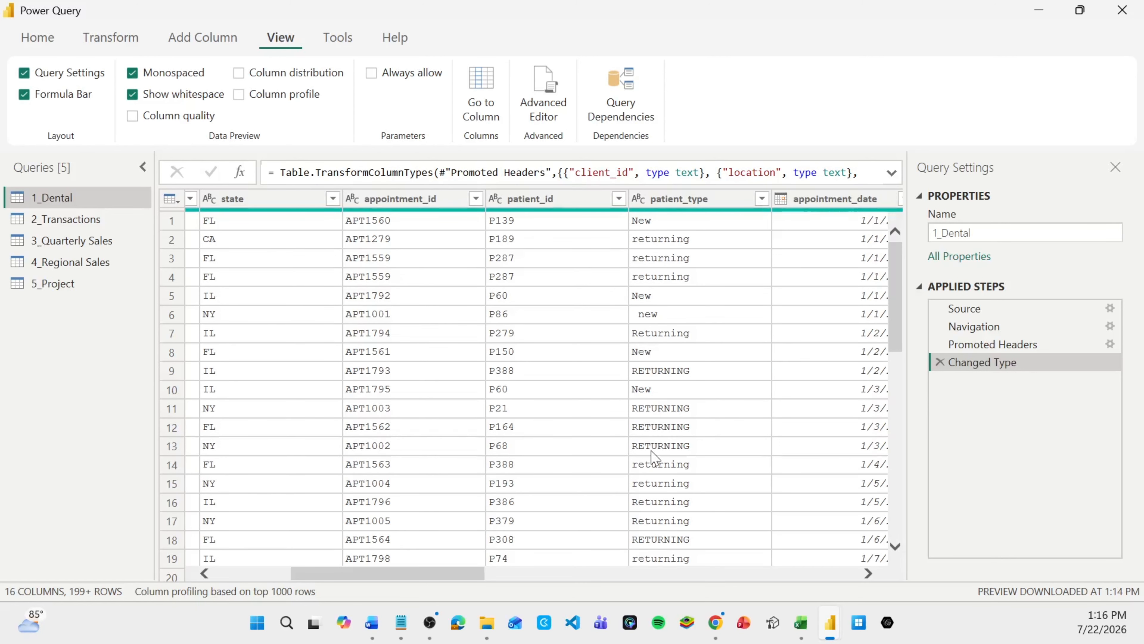
left_click_drag(432, 574, 370, 586)
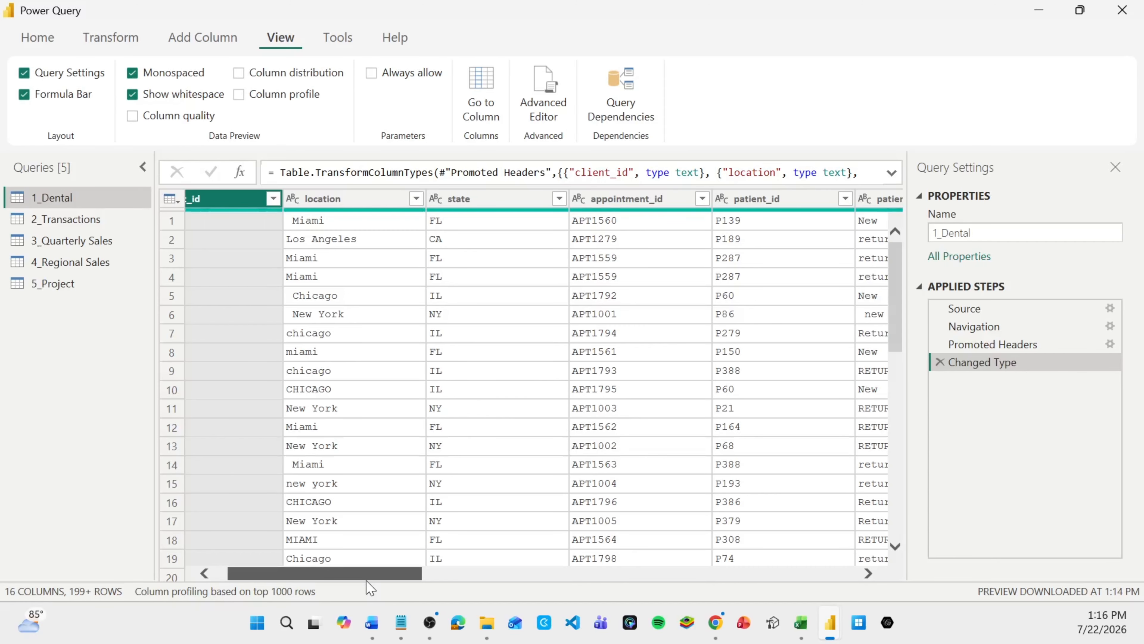
left_click(110, 38)
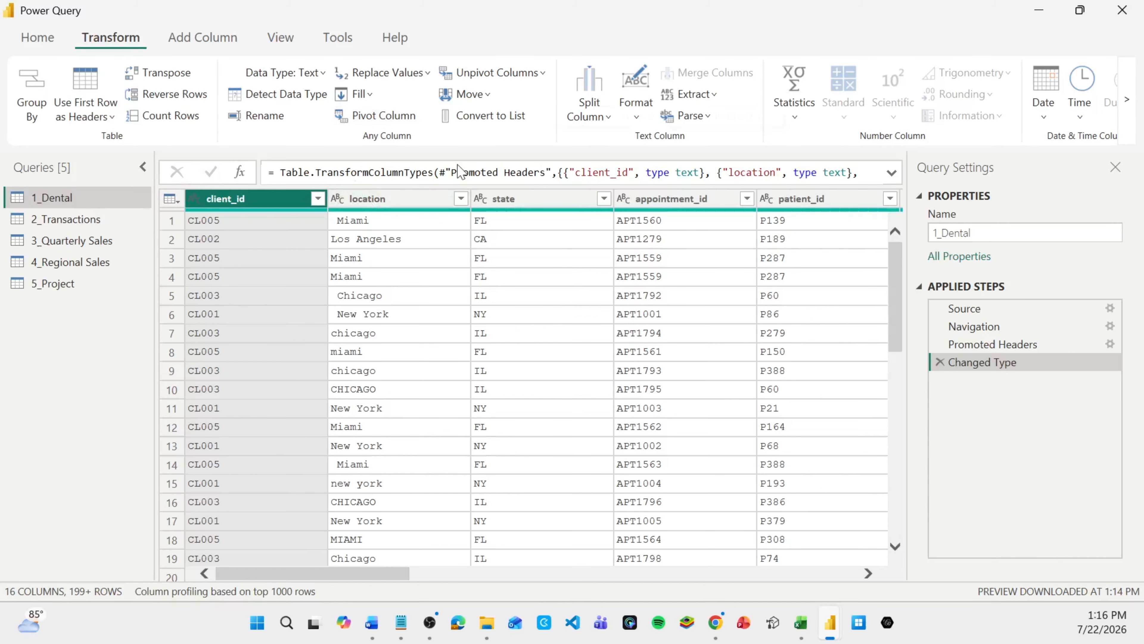
right_click(412, 207)
mouse_move(459, 361)
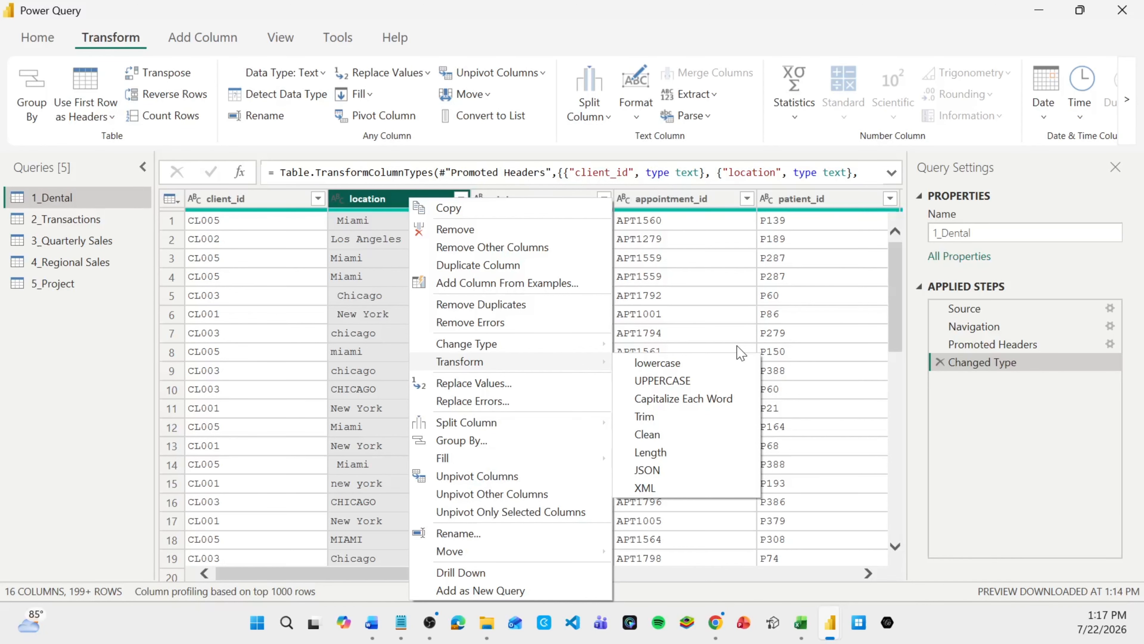
left_click(731, 296)
Trim the leading and trailing spaces from the location and patient_type columns together
left_click(394, 200)
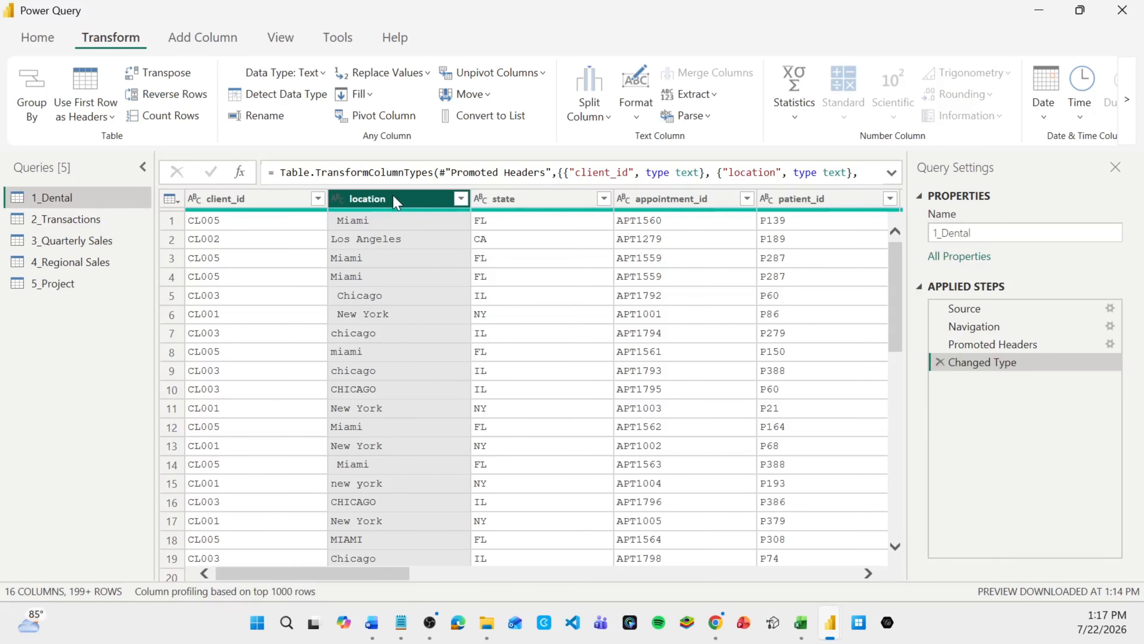
left_click(508, 574)
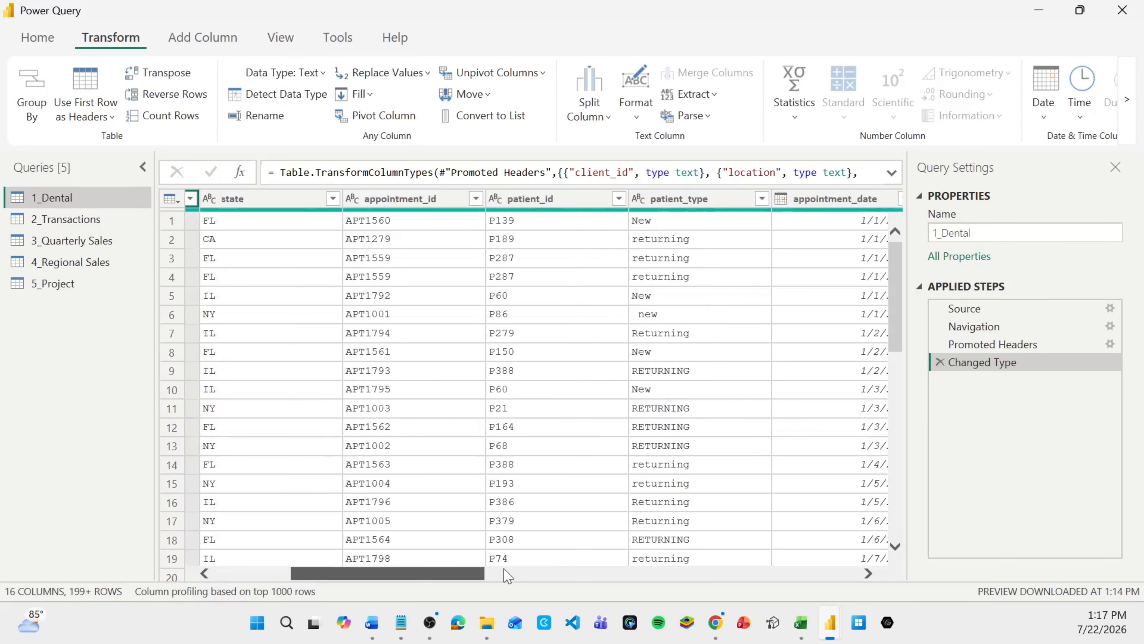
left_click(508, 574)
left_click(547, 198)
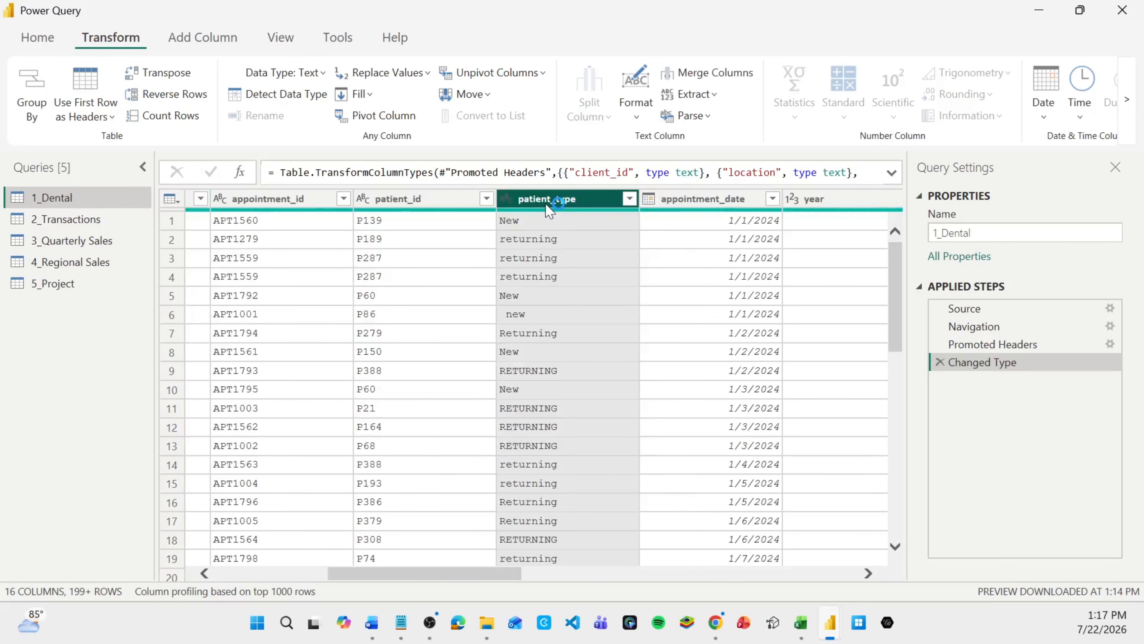
right_click(547, 201)
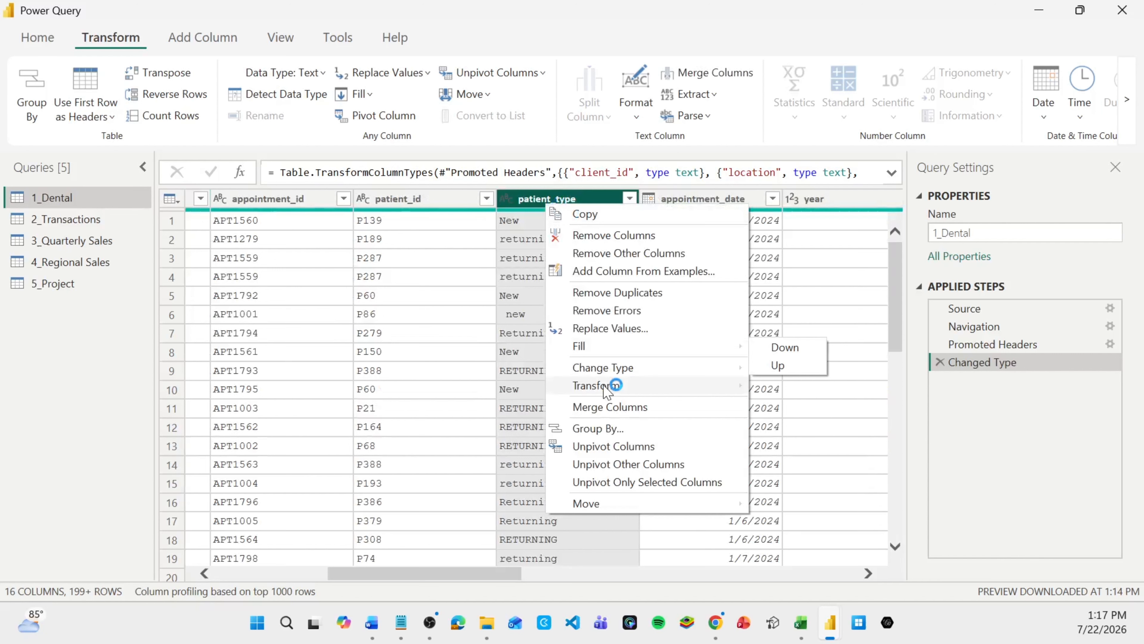
mouse_move(606, 388)
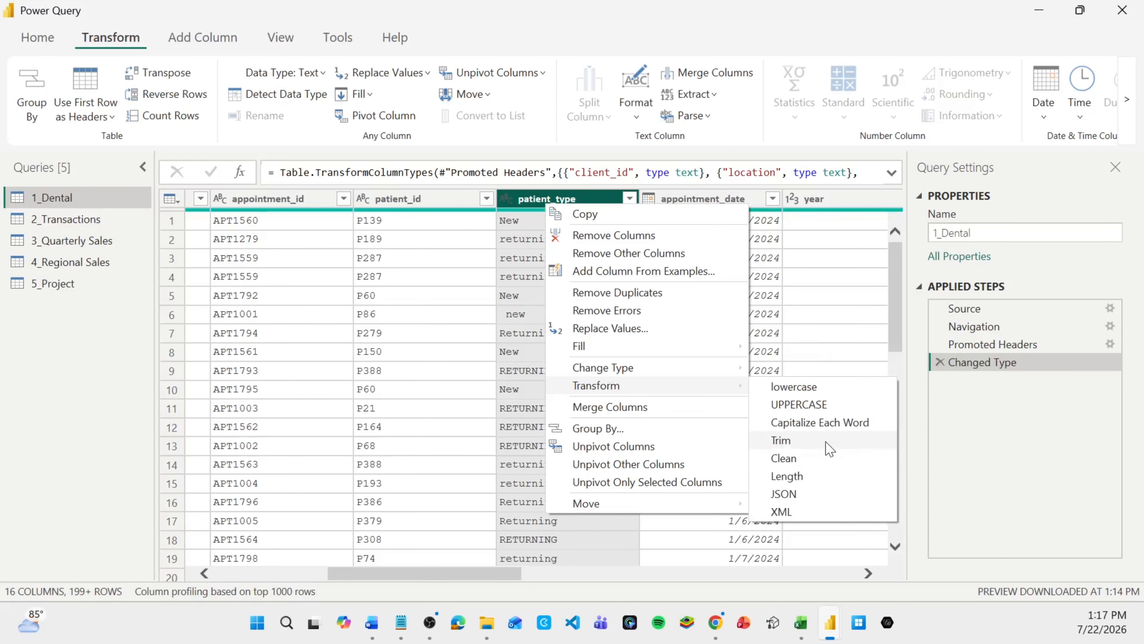
left_click(828, 444)
Apply the Clean transformation to the selected location and patient_type columns
right_click(581, 200)
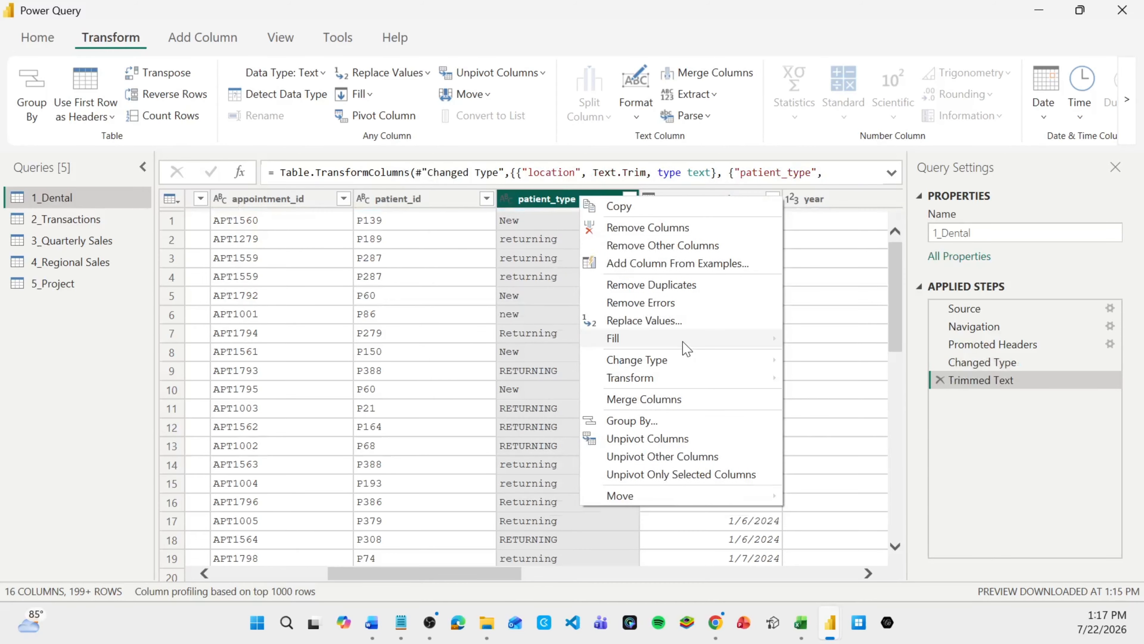
mouse_move(674, 379)
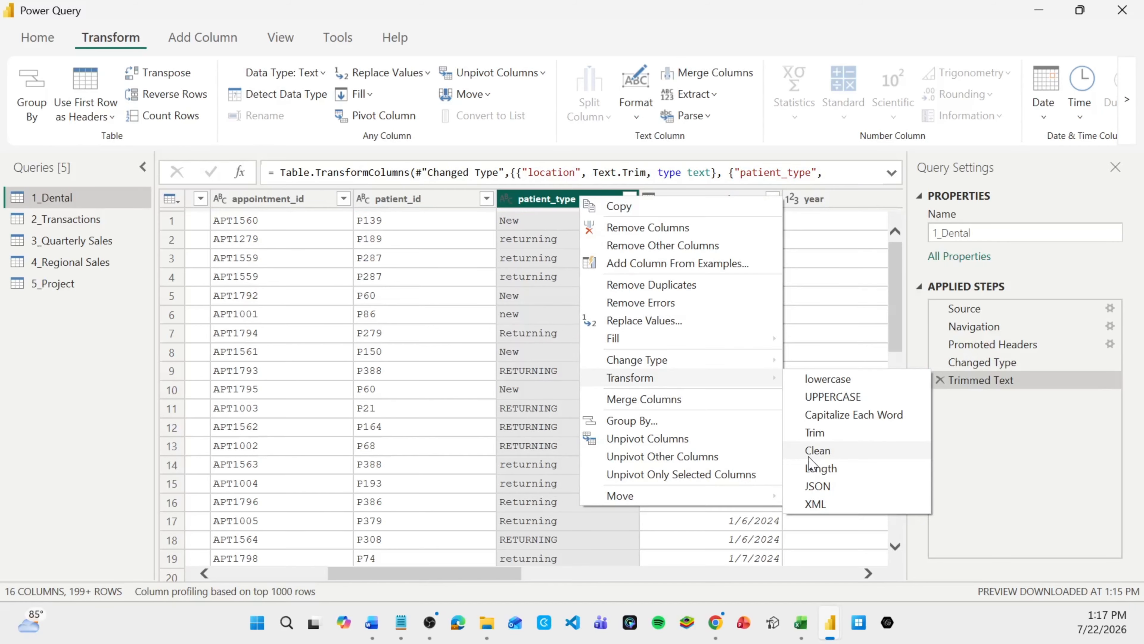
left_click(817, 451)
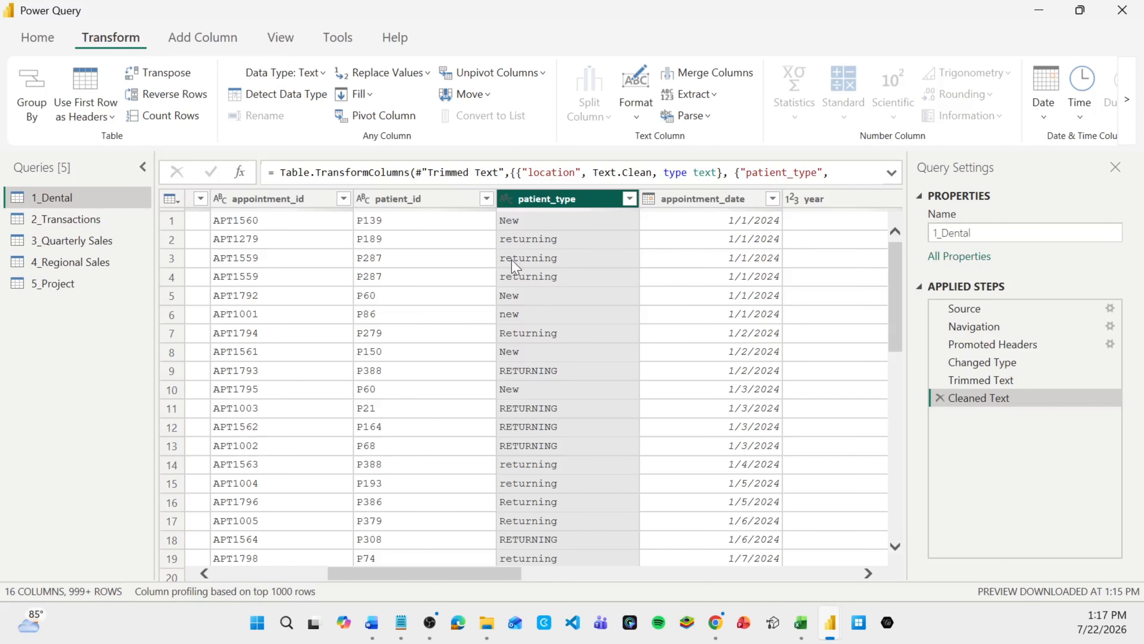
Capitalize each word in the selected location and patient_type columns
scroll(305, 297, "left", 5)
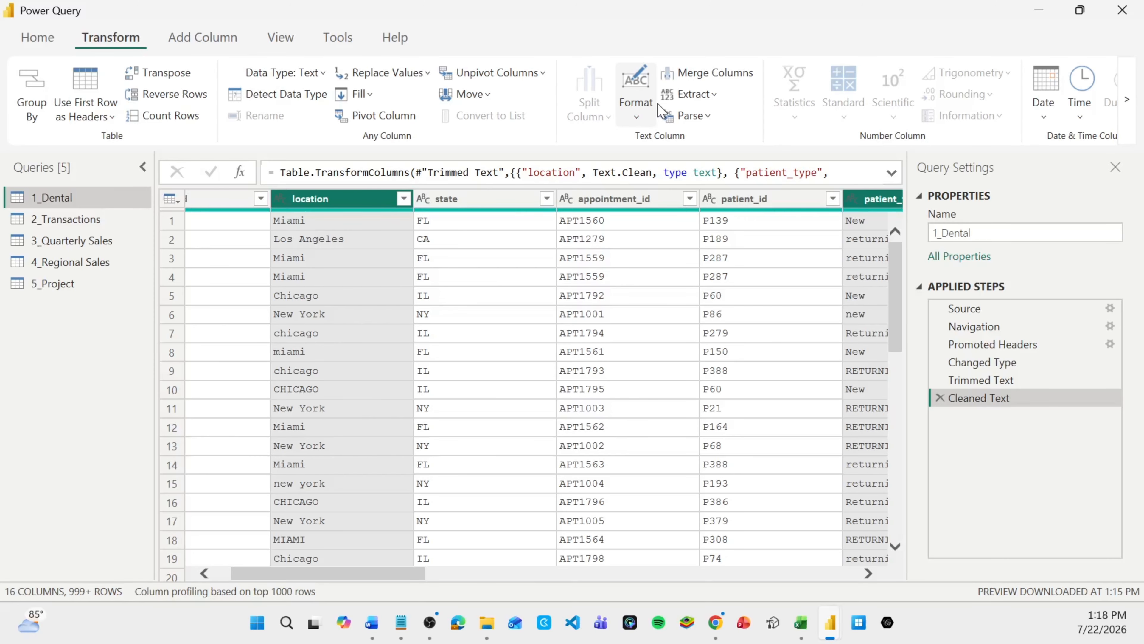
left_click(642, 116)
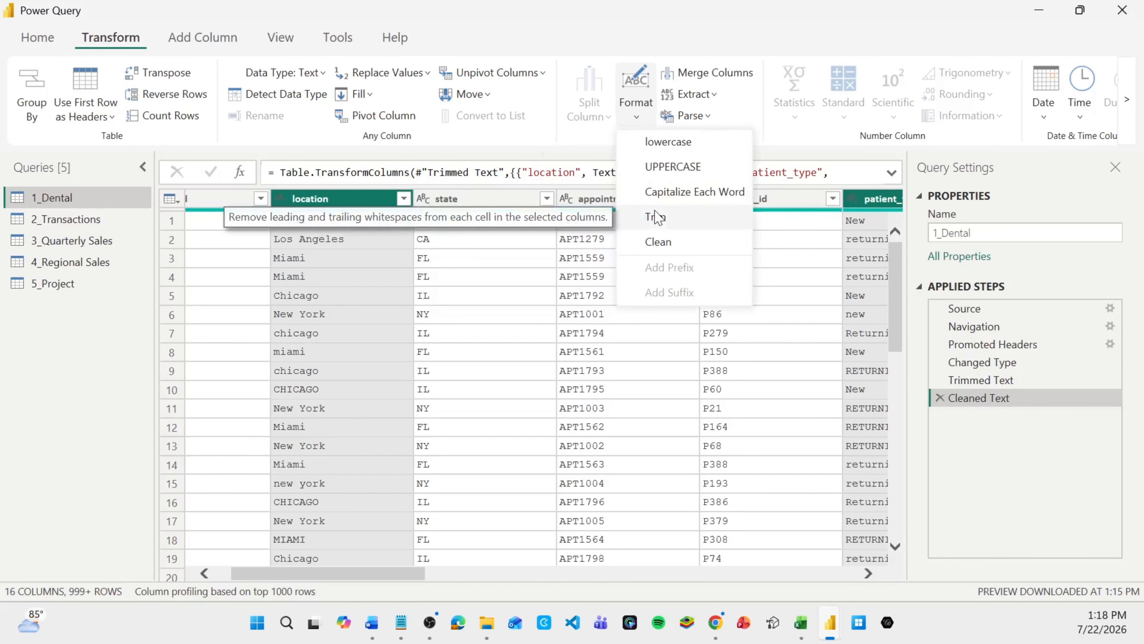
left_click(694, 192)
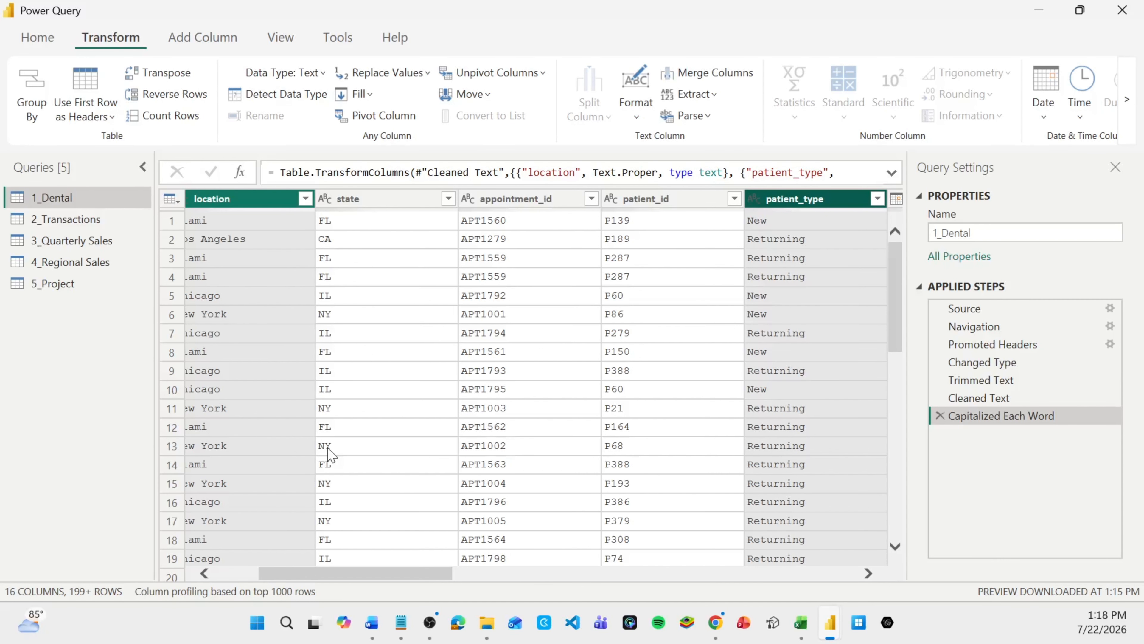
scroll(418, 353, "left", 3)
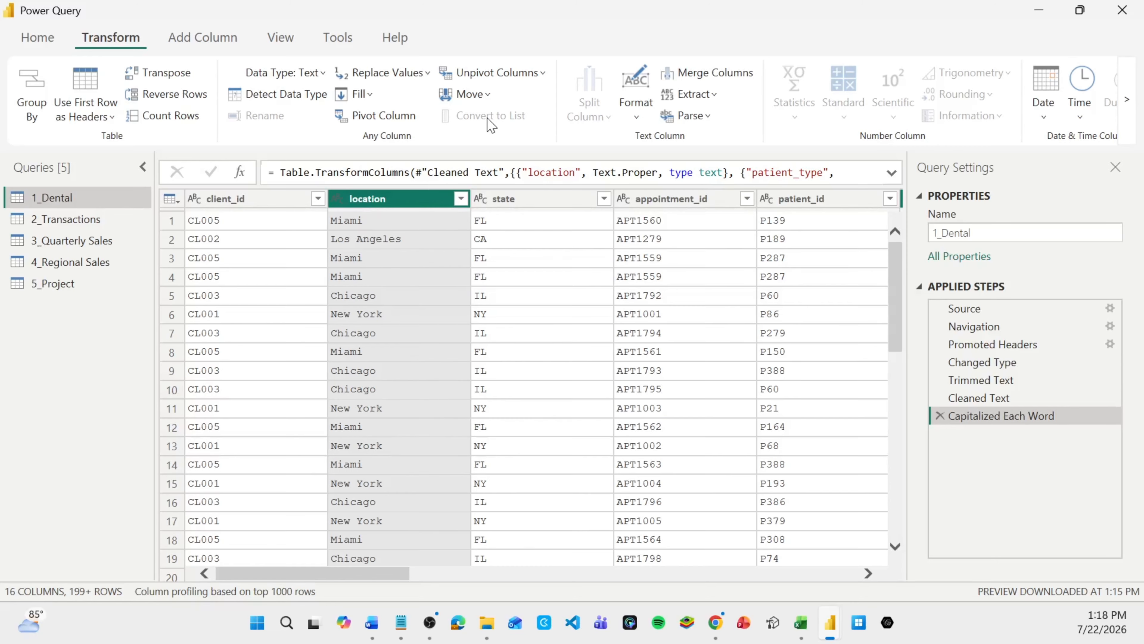
Turn on the column quality details in the data preview of 1_Dental and check the first columns
left_click(280, 37)
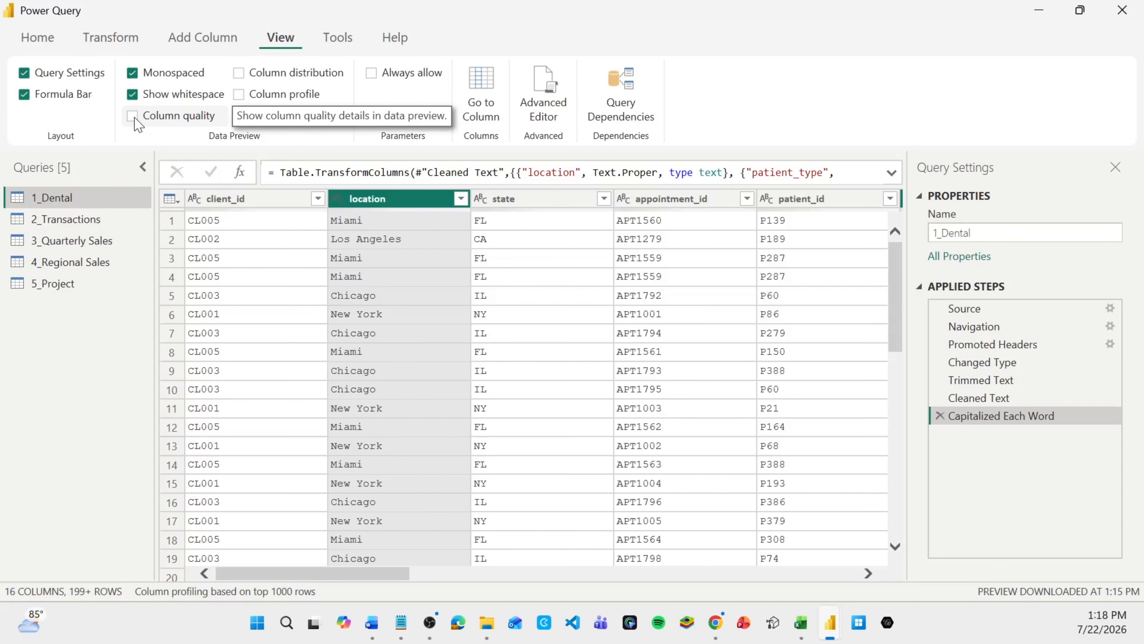
left_click(132, 116)
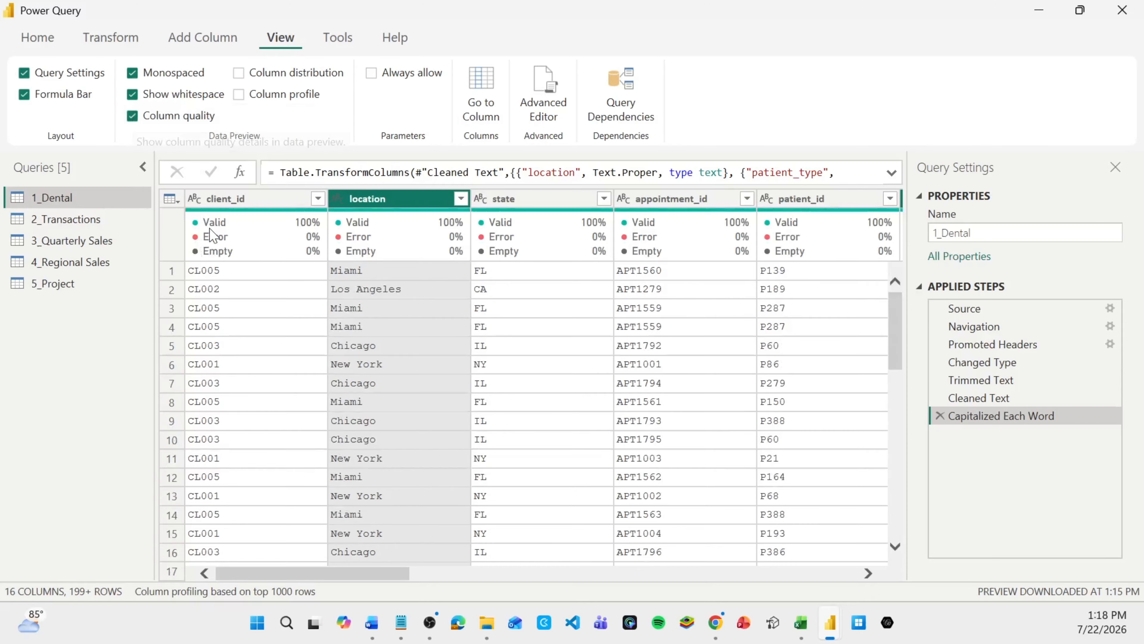
mouse_move(234, 240)
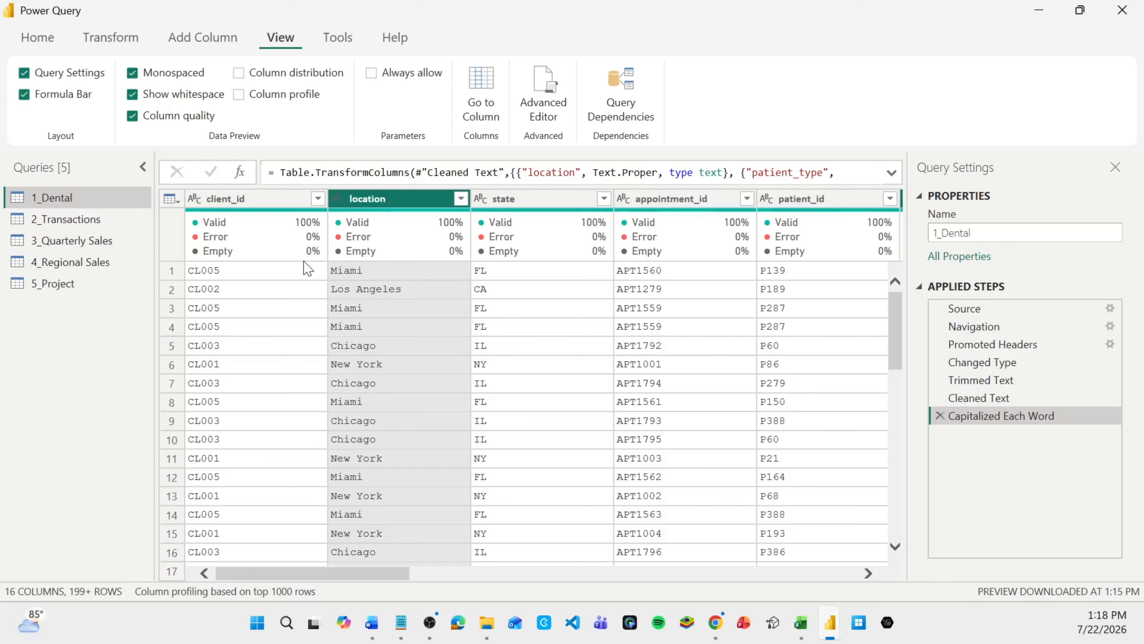
left_click_drag(394, 578, 398, 579)
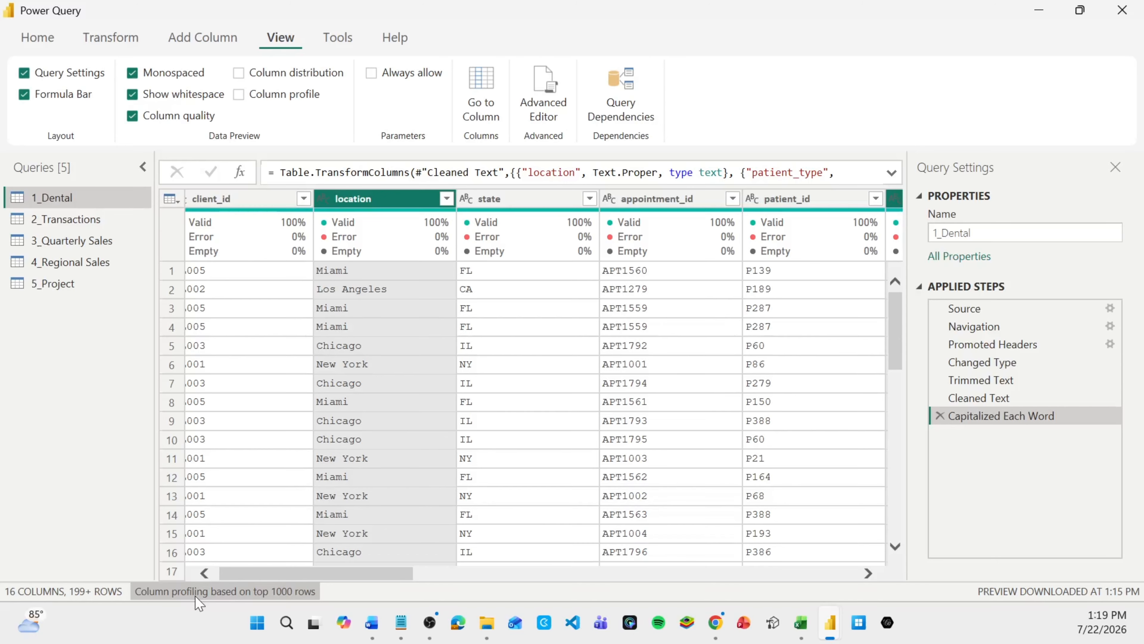
Base the column profiling on the entire data set and check the quality figures across all columns
left_click(268, 594)
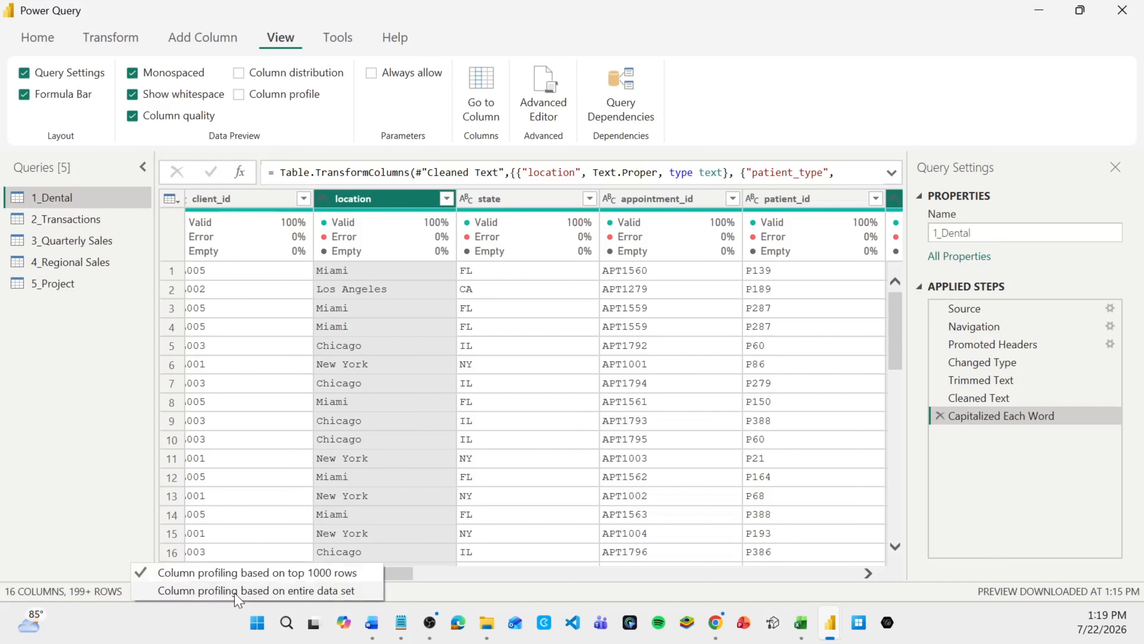
left_click(238, 594)
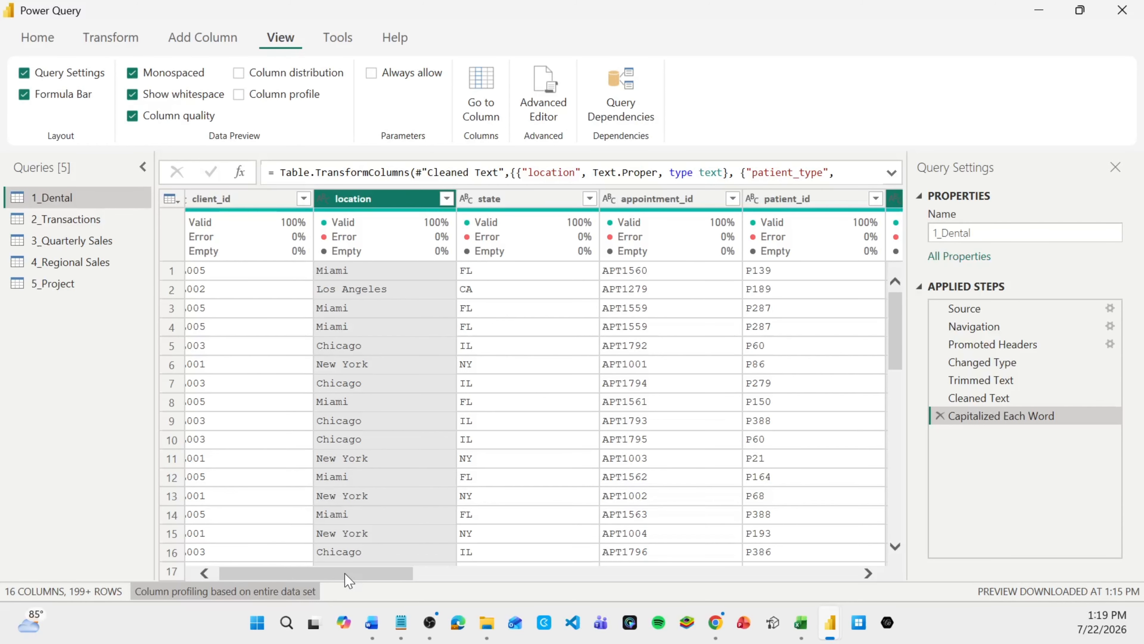
left_click_drag(345, 574, 841, 559)
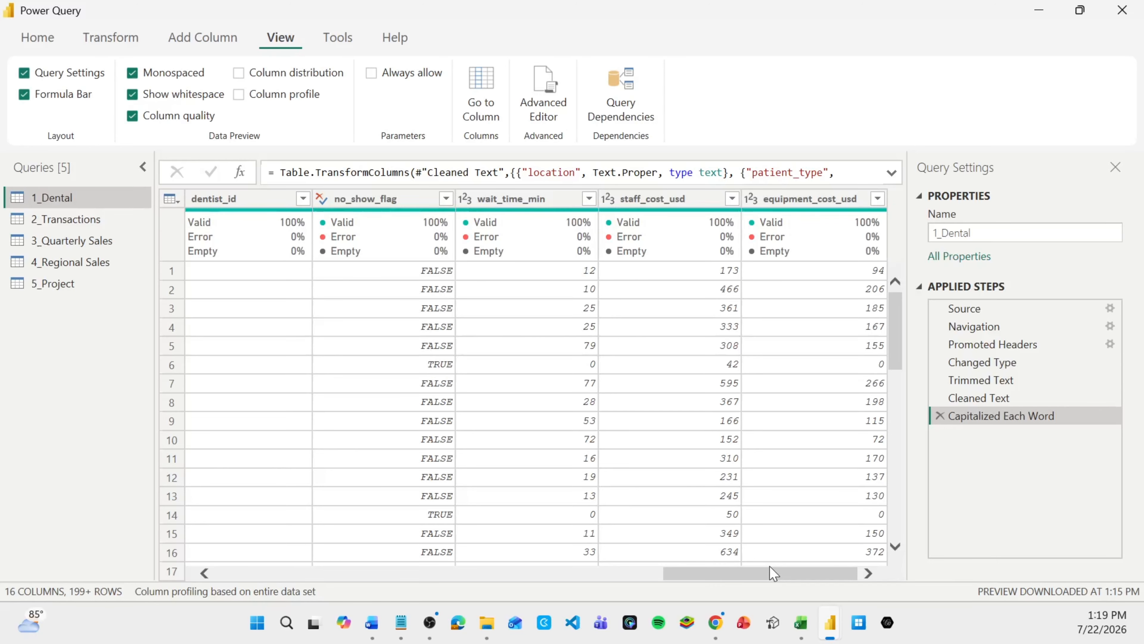
left_click_drag(770, 566, 179, 210)
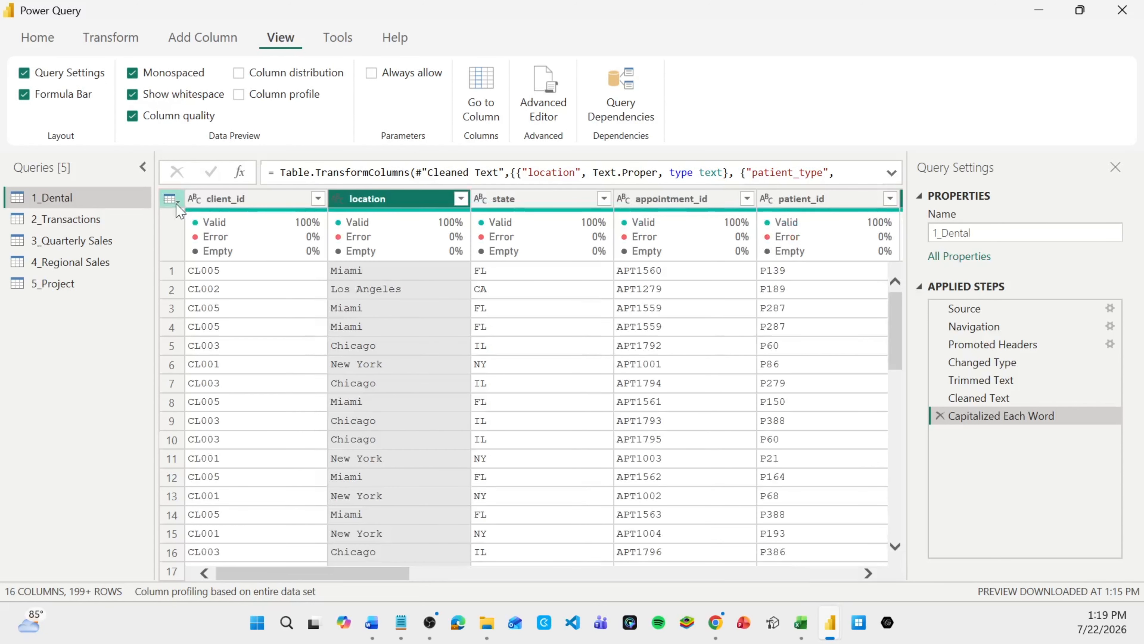
Turn on column distribution in the data preview and compare the distinct and unique values from client_id to patient_type
left_click(238, 73)
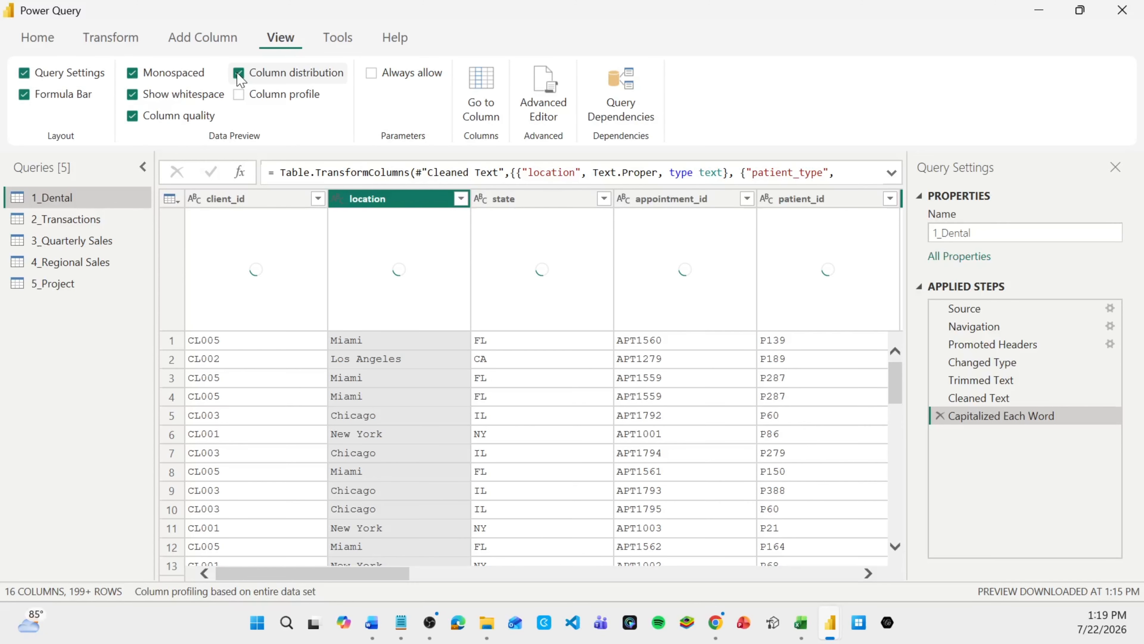
mouse_move(311, 316)
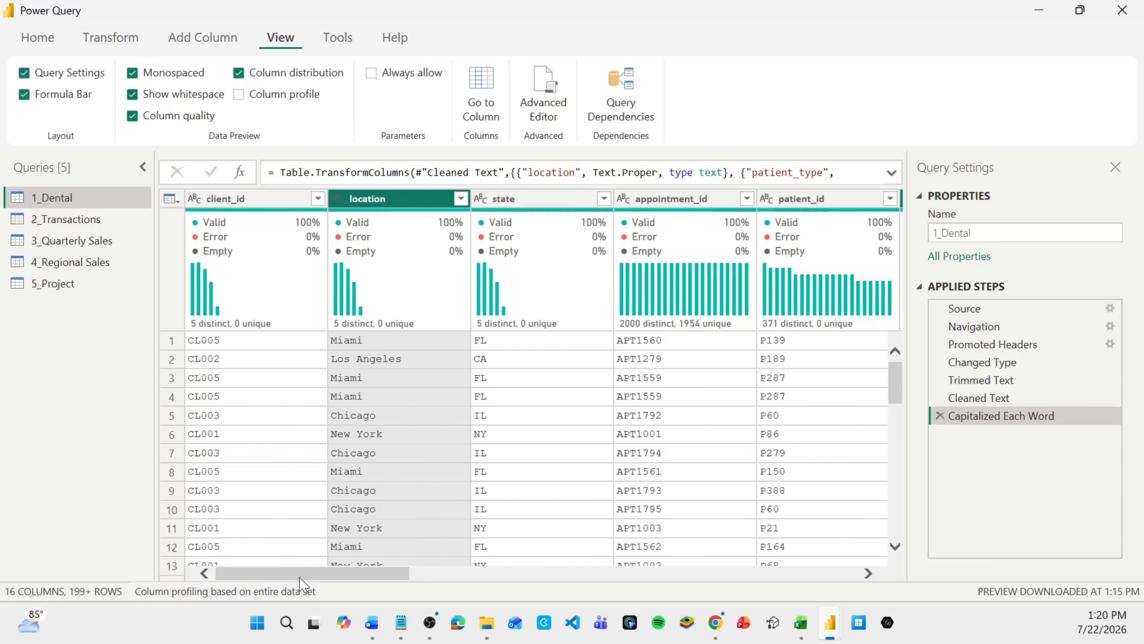
left_click_drag(300, 578, 361, 577)
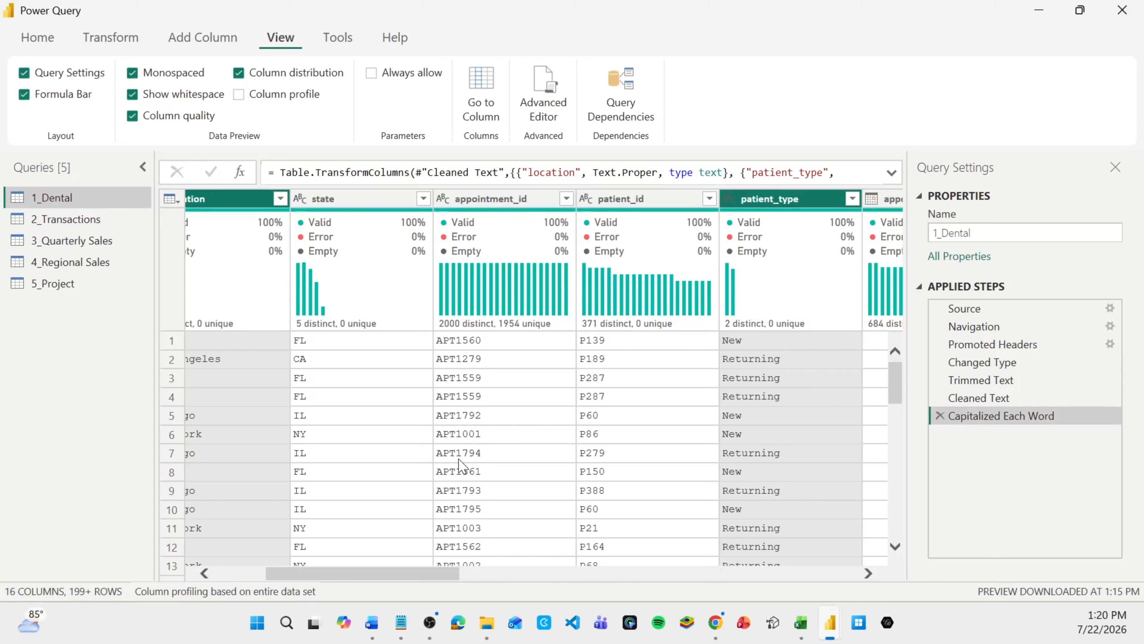
mouse_move(531, 333)
Duplicate the 1_Dental query and group the copy by appointment_id, appointment_date and revenue_usd, with a Count column that counts rows
right_click(55, 204)
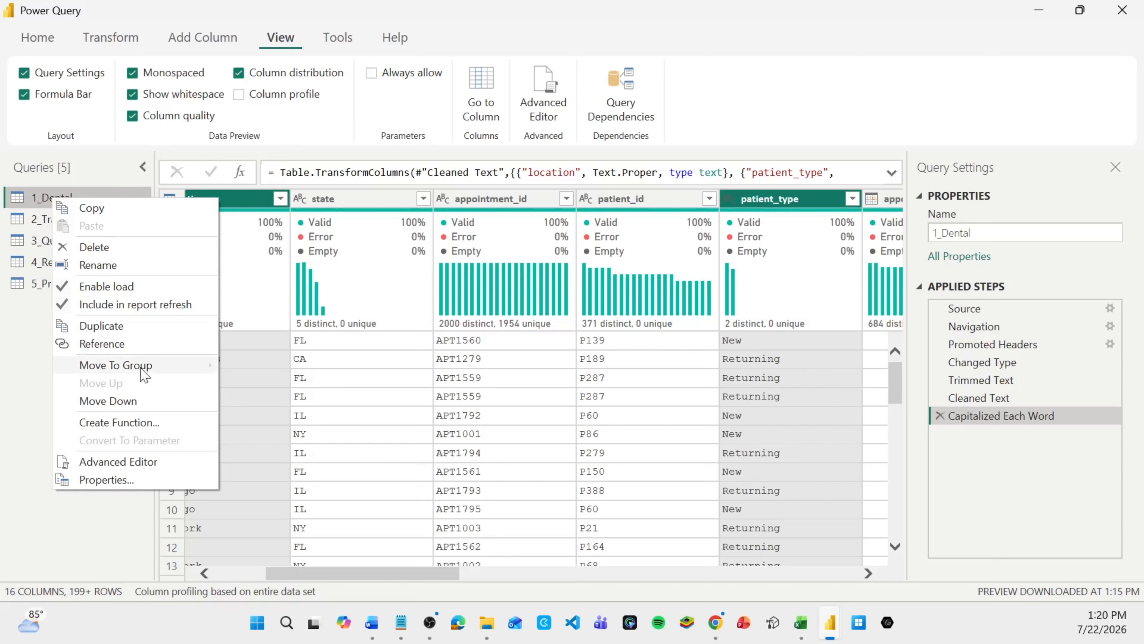
left_click(129, 326)
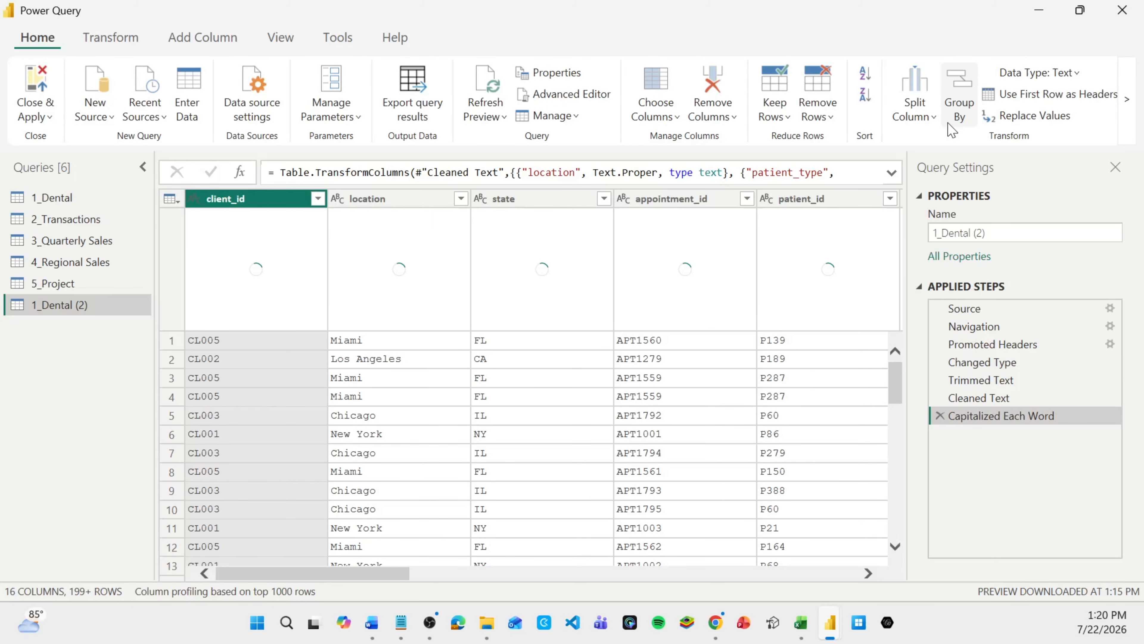
left_click(949, 127)
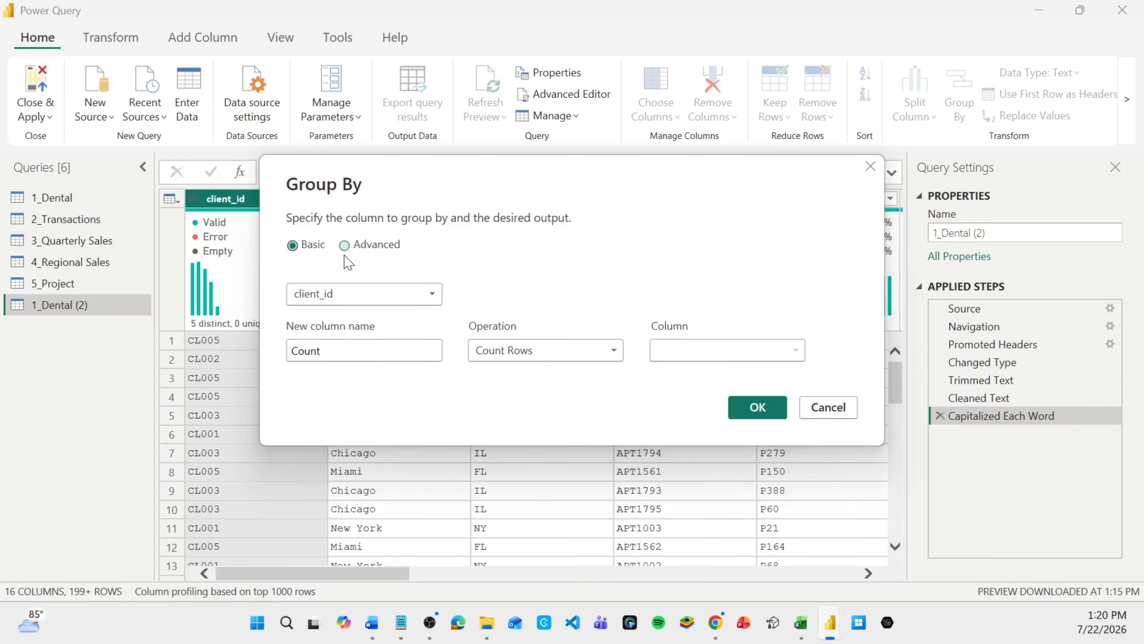
left_click(344, 246)
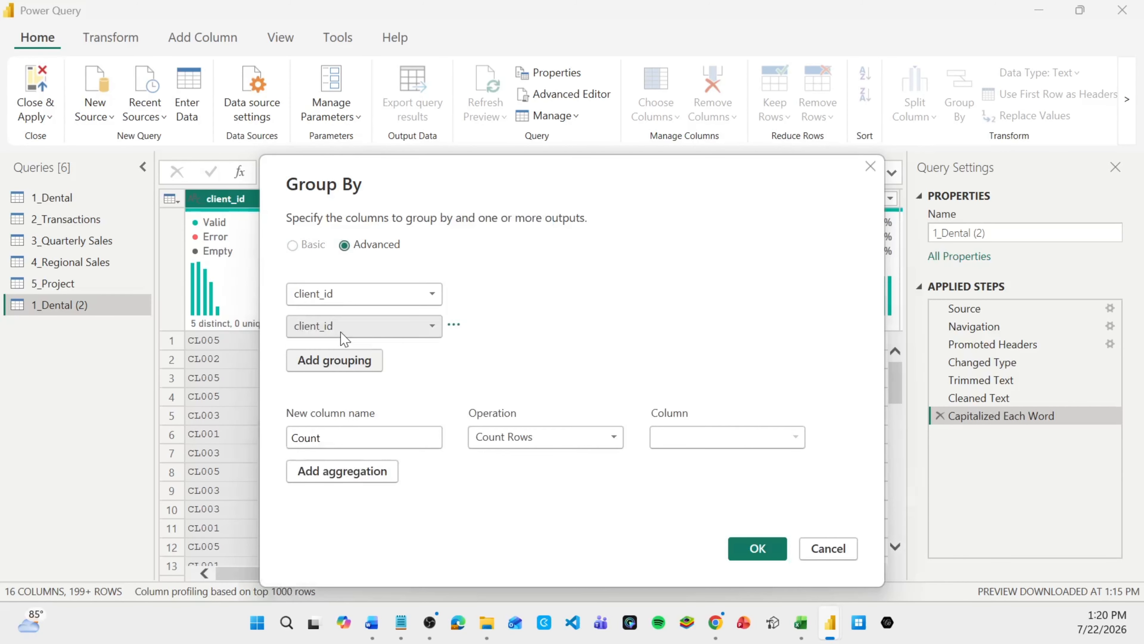
left_click(370, 366)
left_click(432, 327)
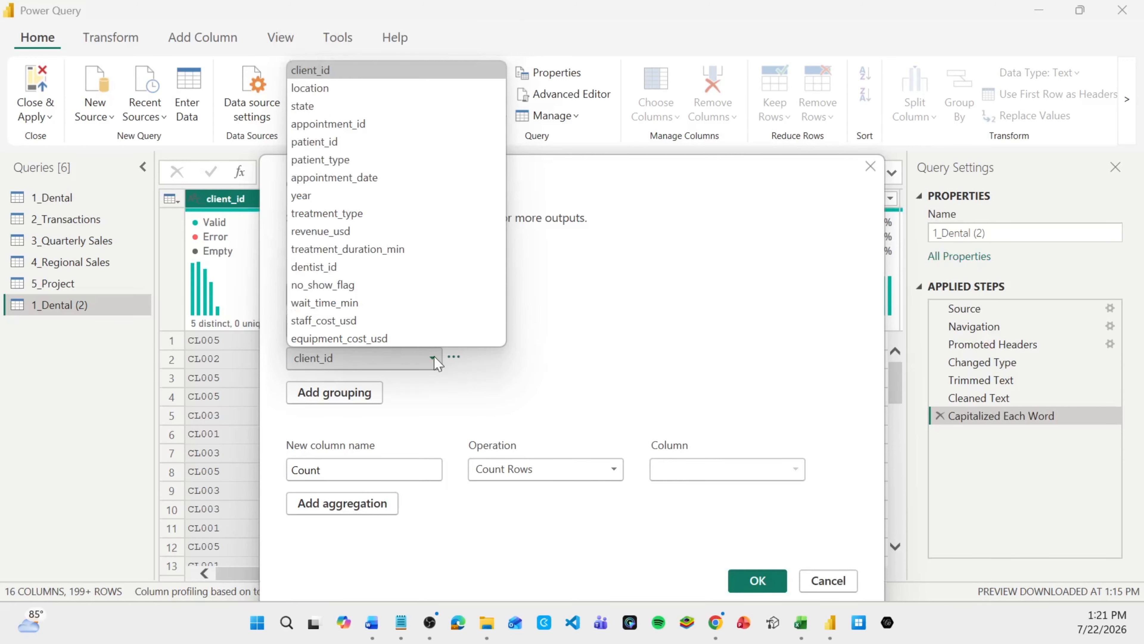
left_click(321, 231)
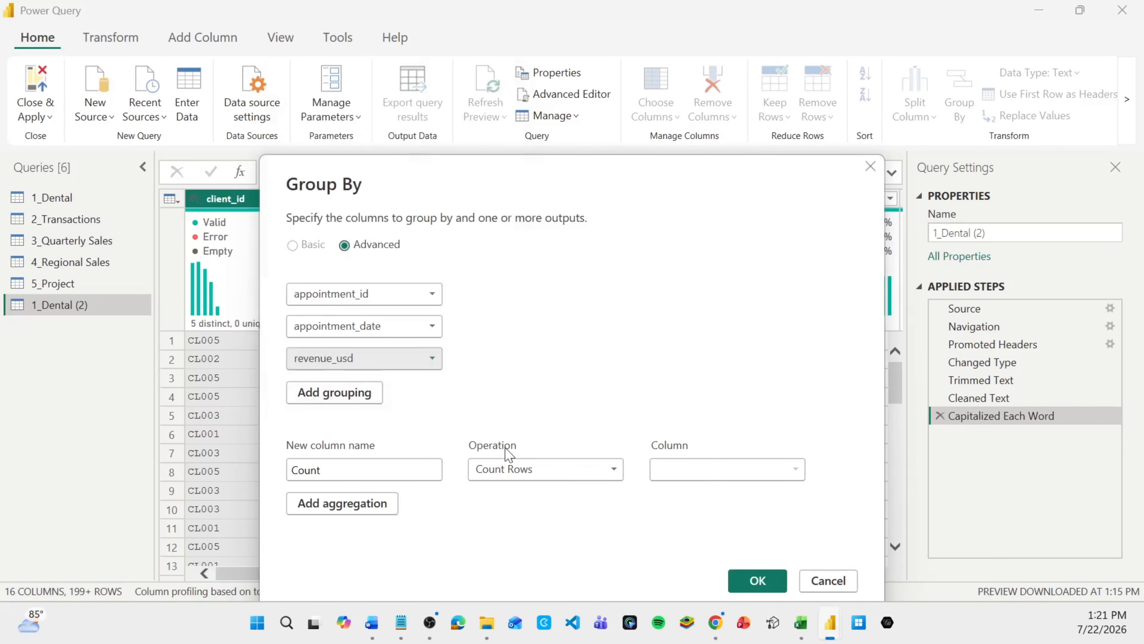
left_click(759, 590)
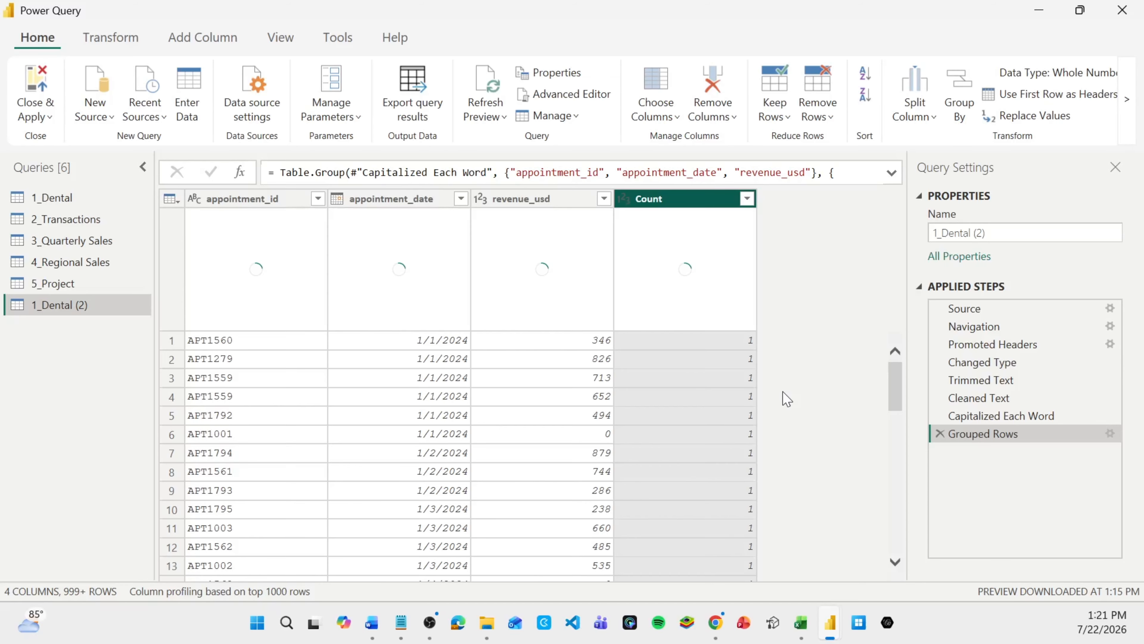
Filter the Count column of the grouped copy to keep only the rows with a value of 2
left_click(747, 198)
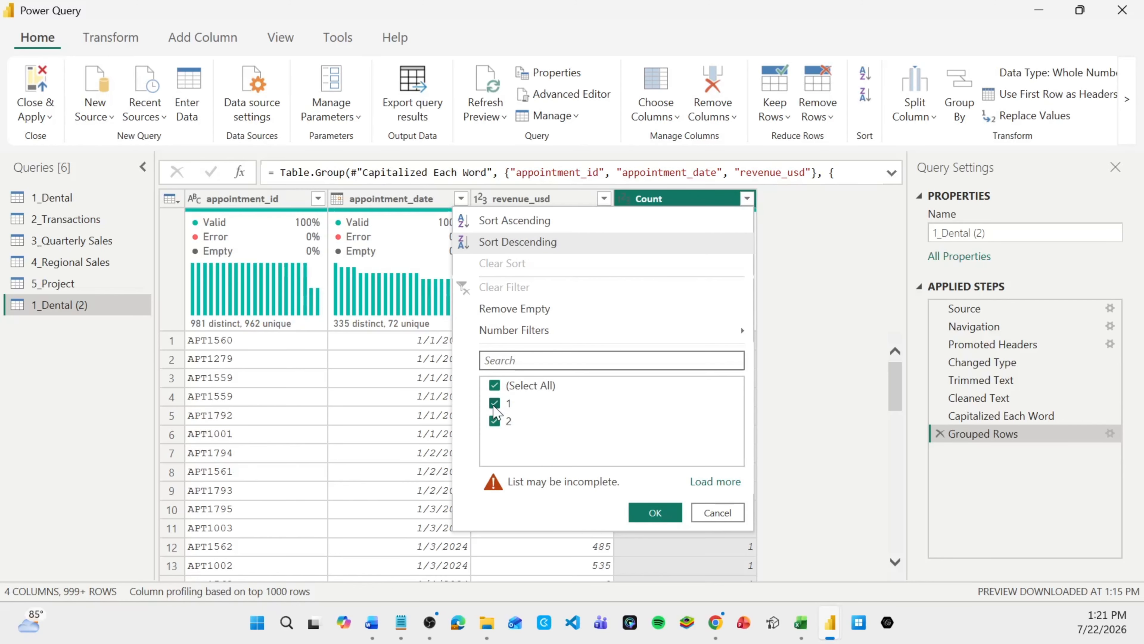
left_click(494, 406)
left_click(655, 512)
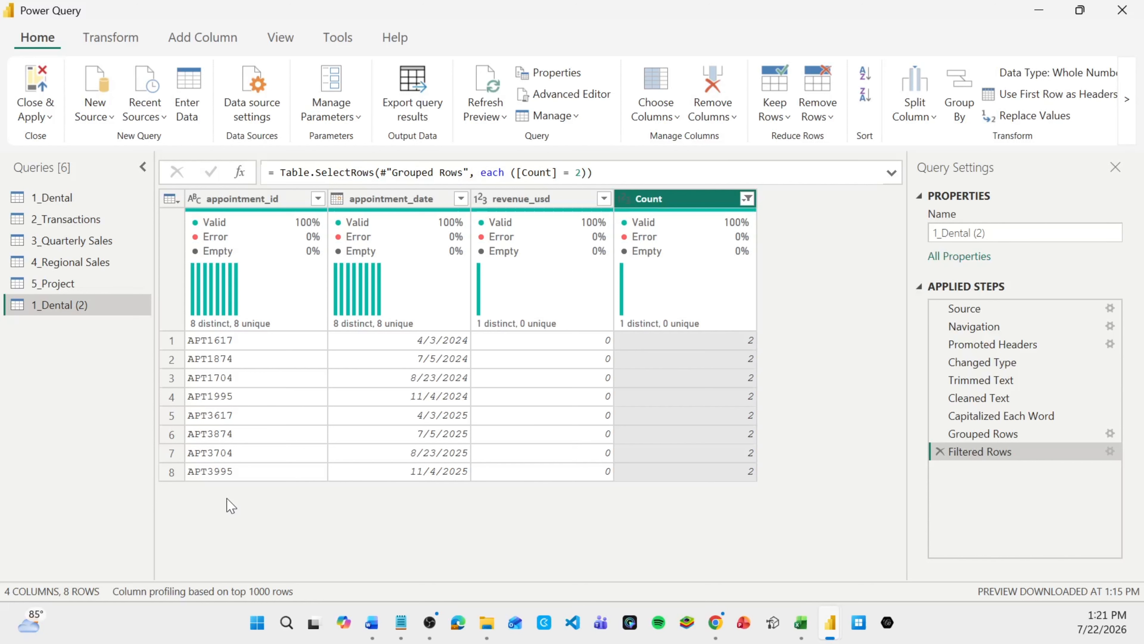
Delete the duplicated query 1_Dental (2) and keep the original 1_Dental query
left_click(50, 198)
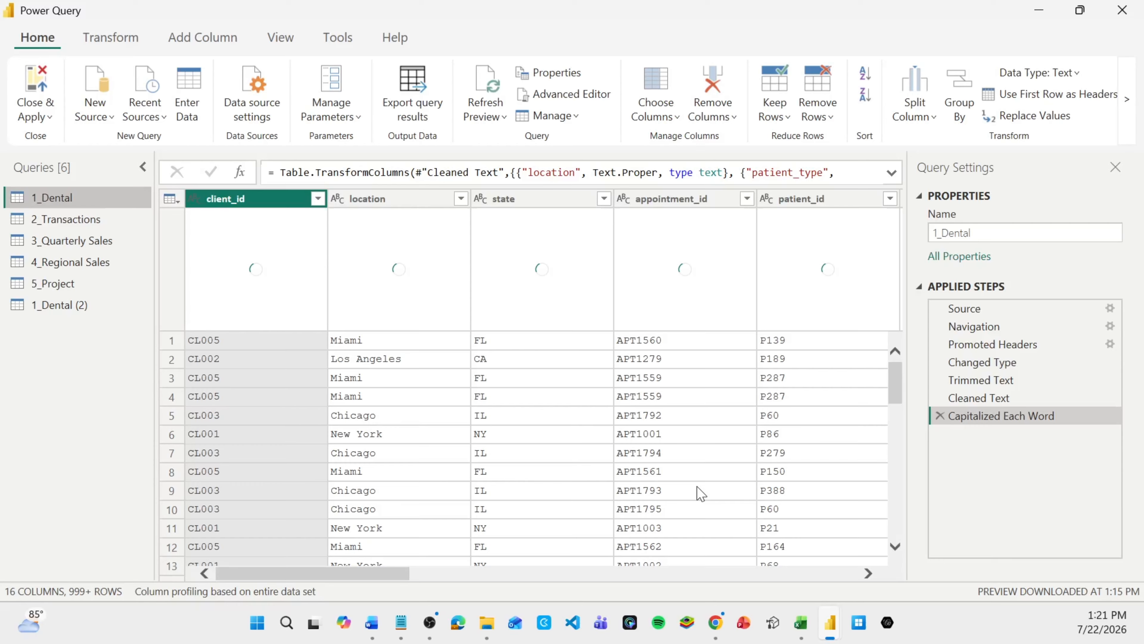
left_click(52, 307)
key("Delete")
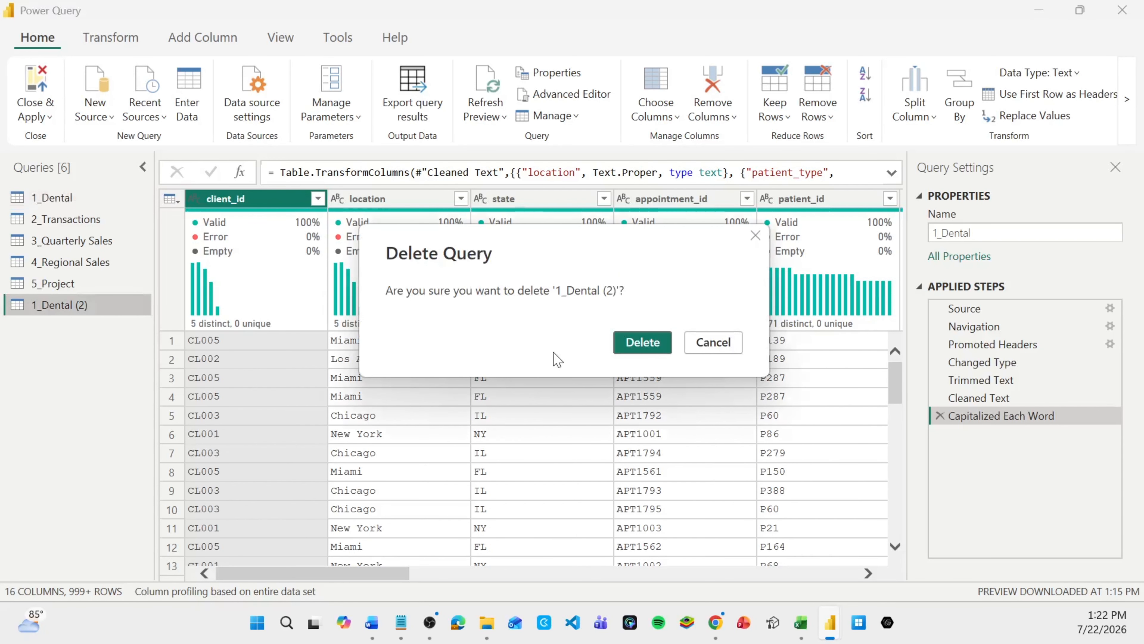
left_click(660, 346)
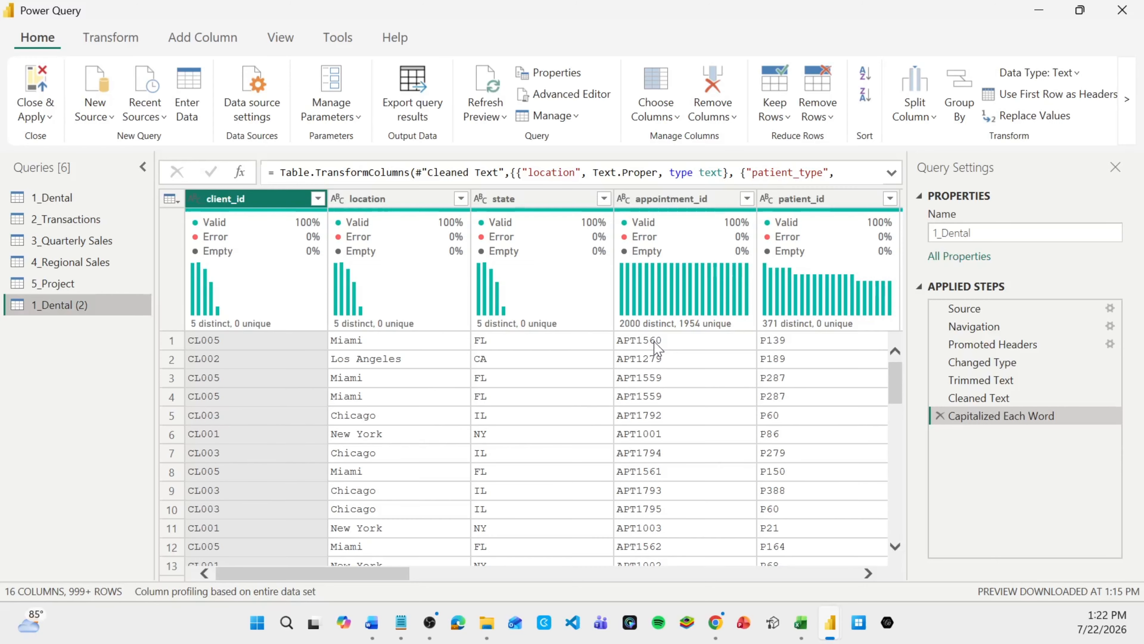
Review the column statistics and value distribution of revenue_usd in the column profile, and hide the profile again
left_click(280, 40)
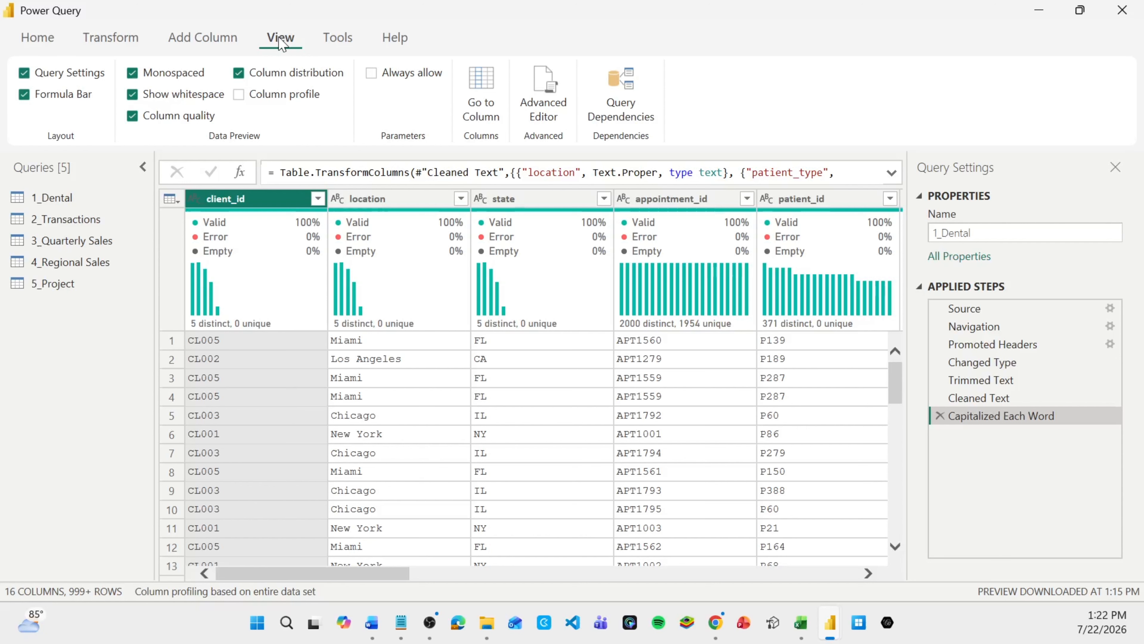
left_click(238, 94)
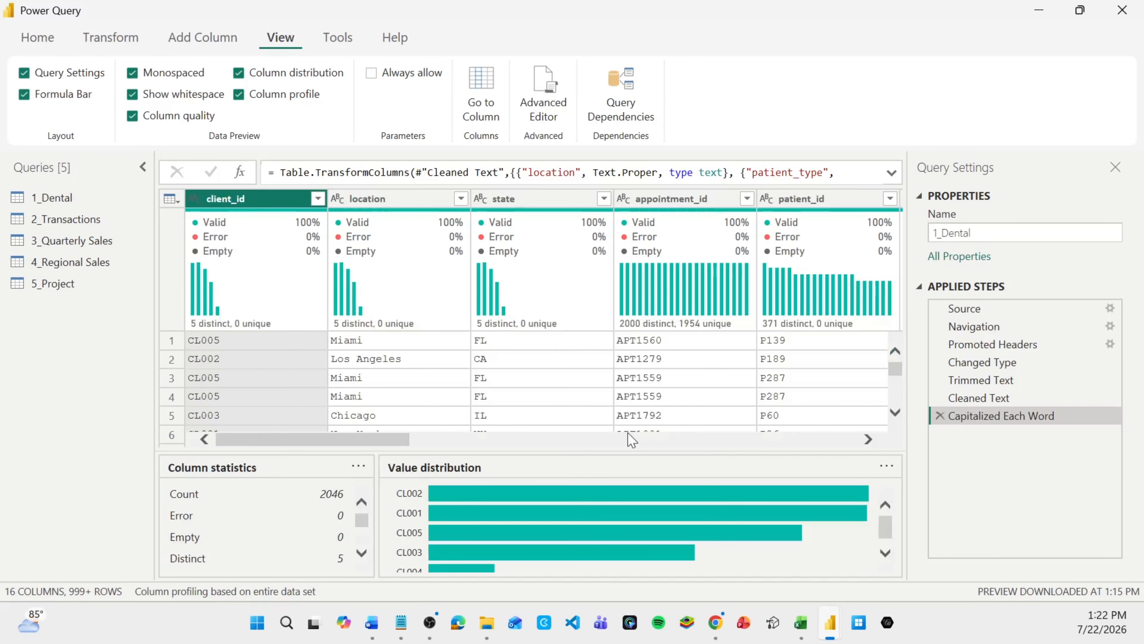
left_click(868, 439)
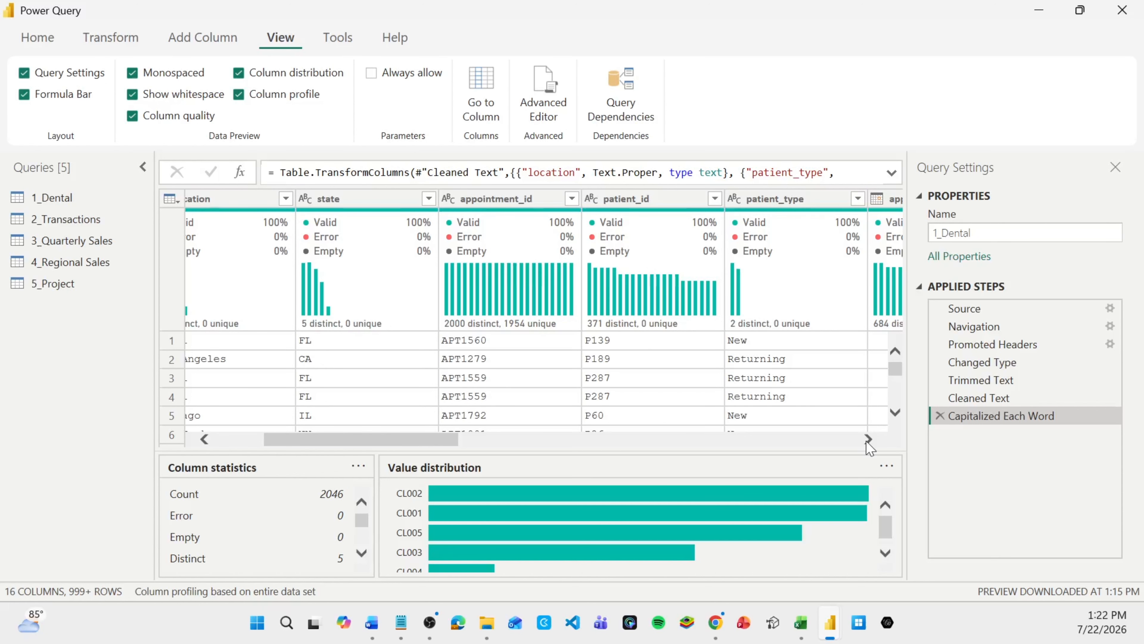
left_click(868, 438)
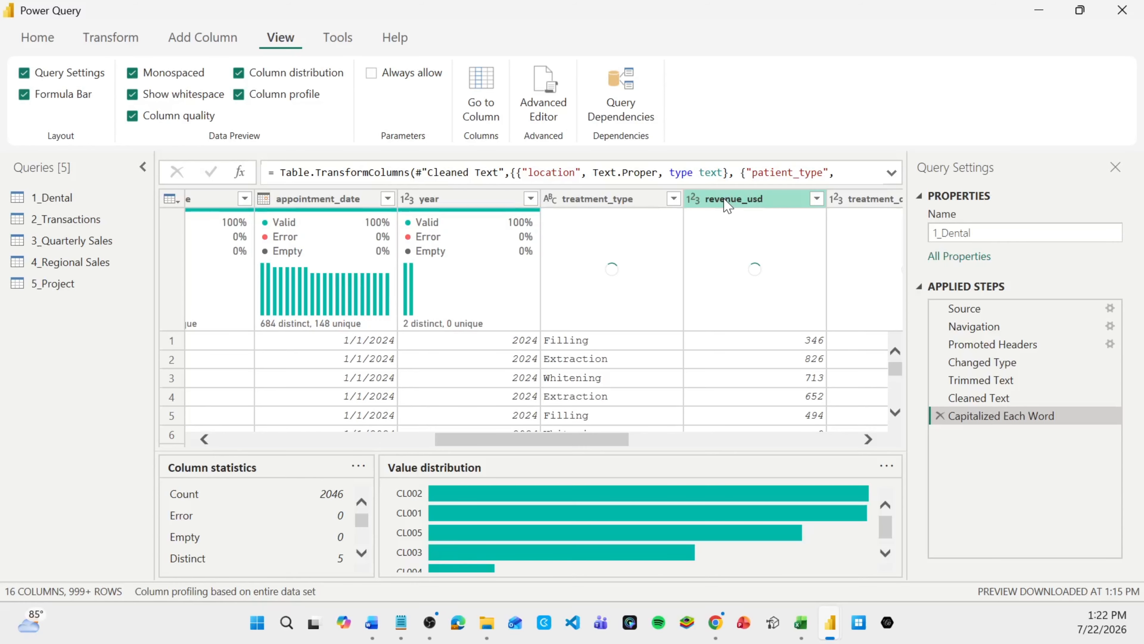
left_click(727, 200)
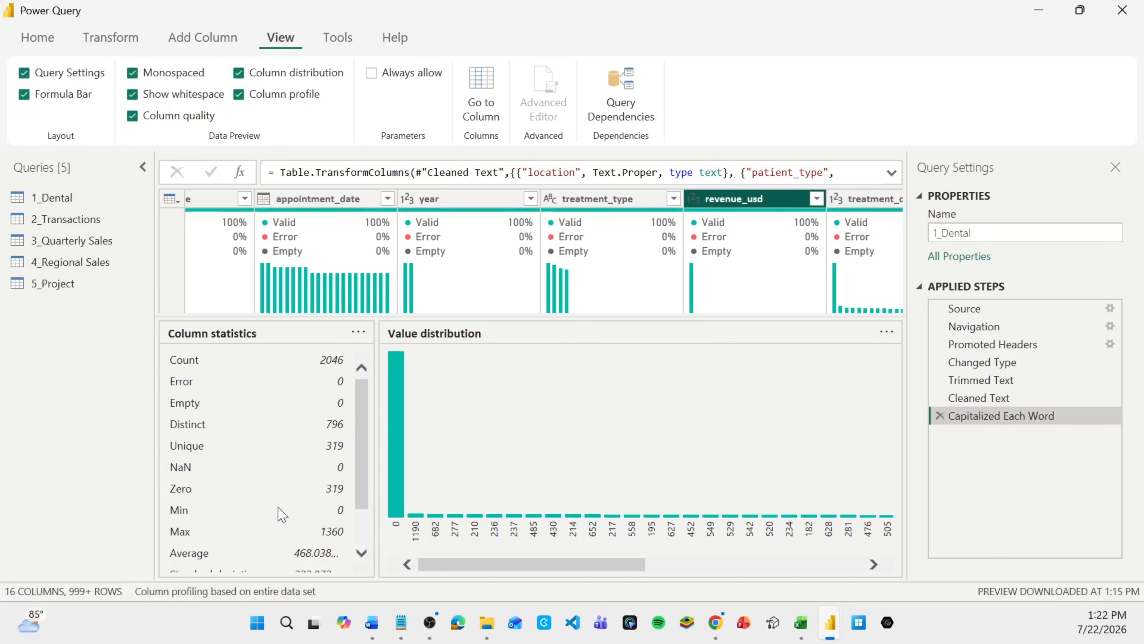
scroll(219, 550, "down", 1)
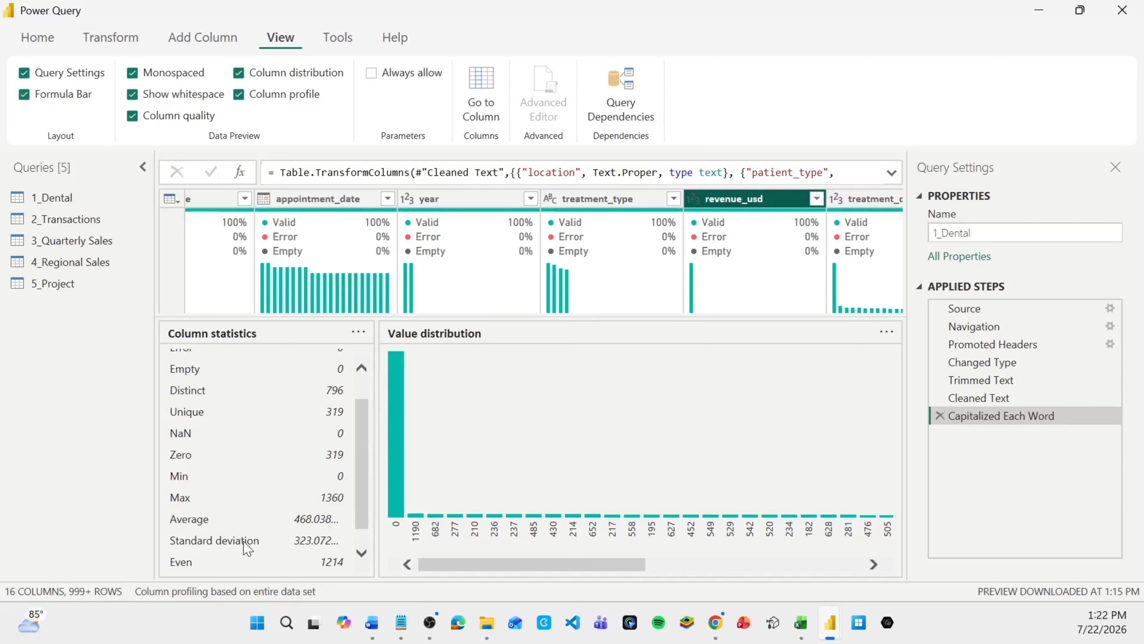
scroll(247, 548, "down", 1)
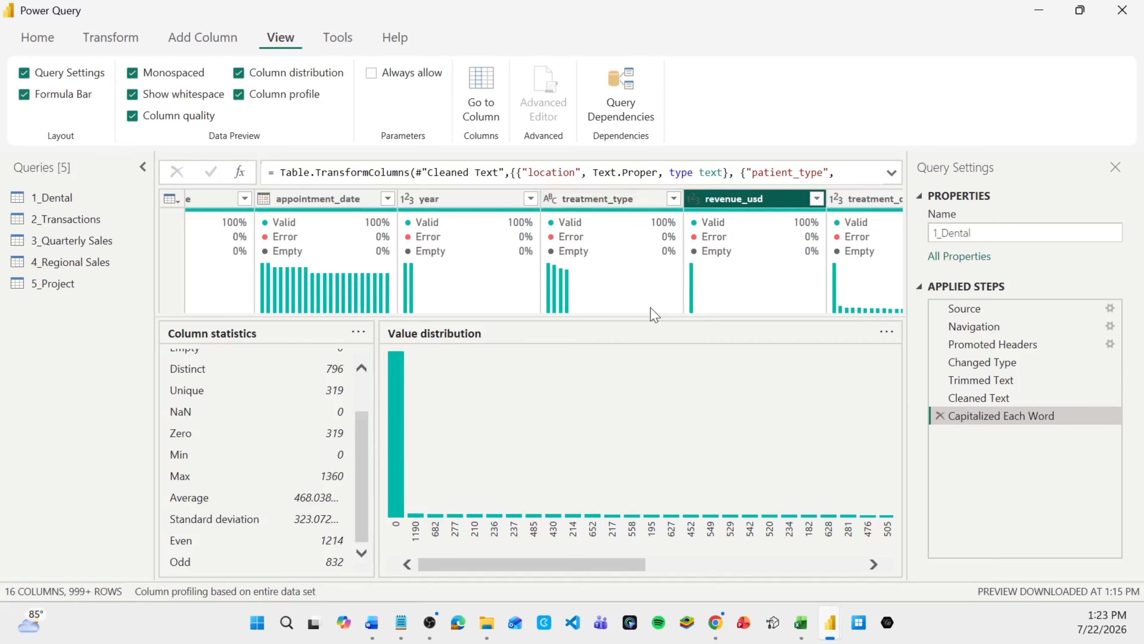
left_click(240, 95)
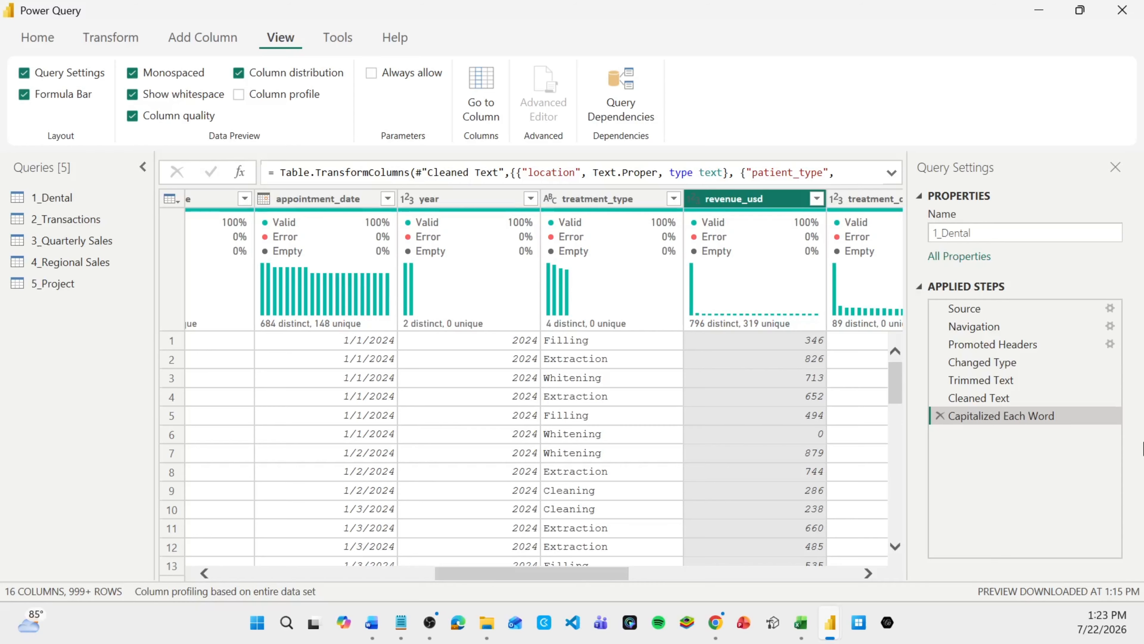
Add a custom step to the 1_Dental query with the formula = Table.Profile(#"Capitalized Each Word")
left_click(240, 173)
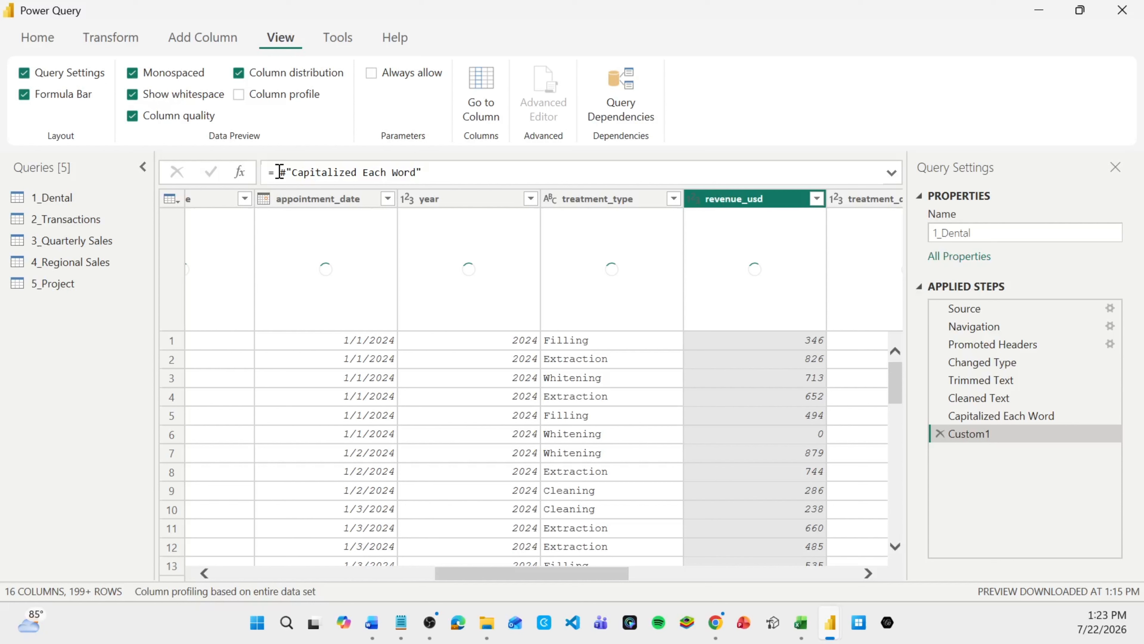
left_click(279, 173)
type("tABLE")
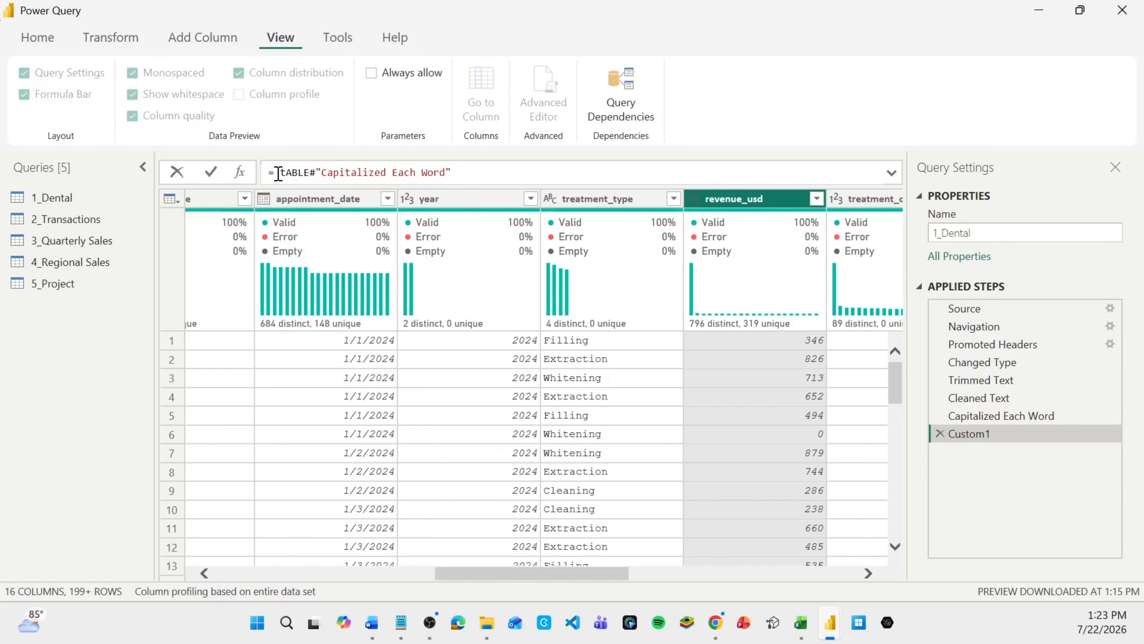
key("BackSpace")
key("BackSpace")
key("BackSpace")
key("BackSpace")
key("BackSpace")
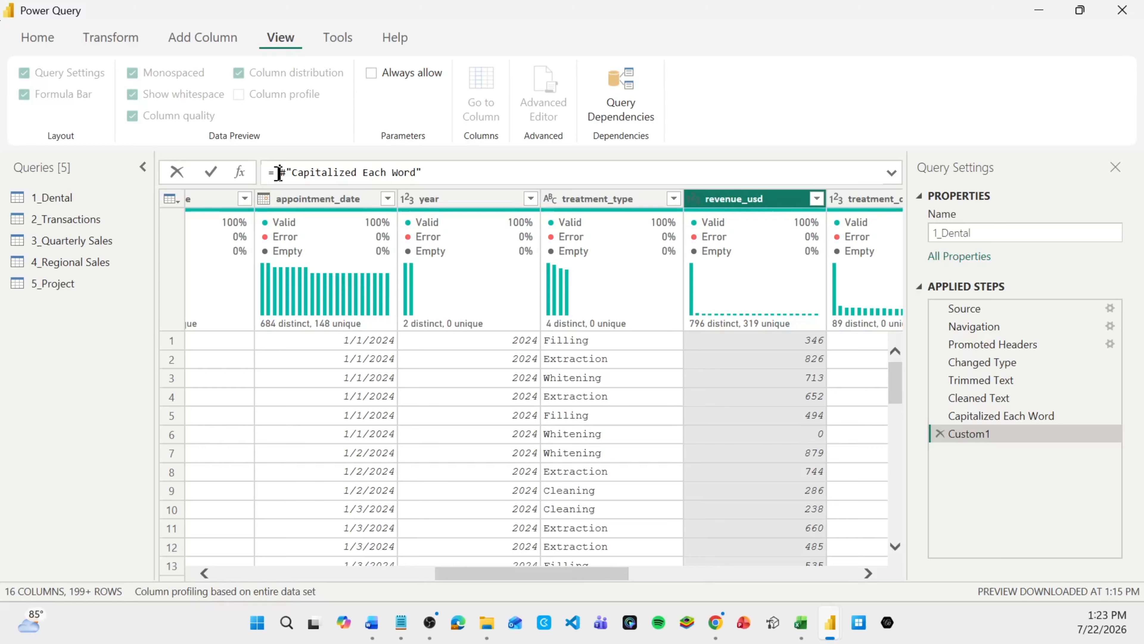
type("Table.P")
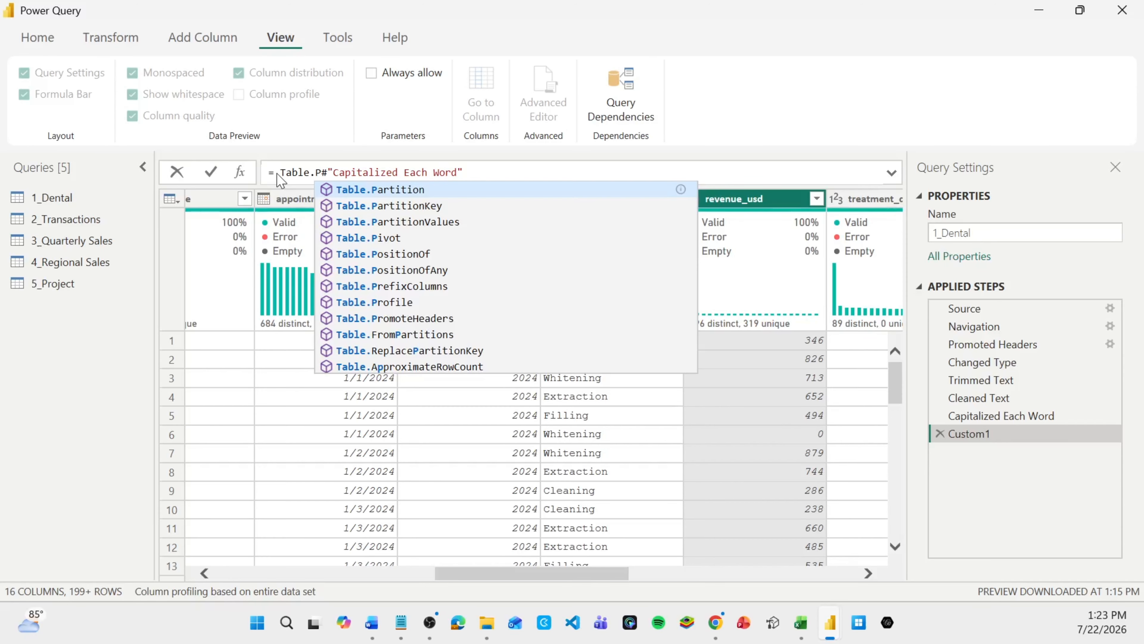
type("rofu")
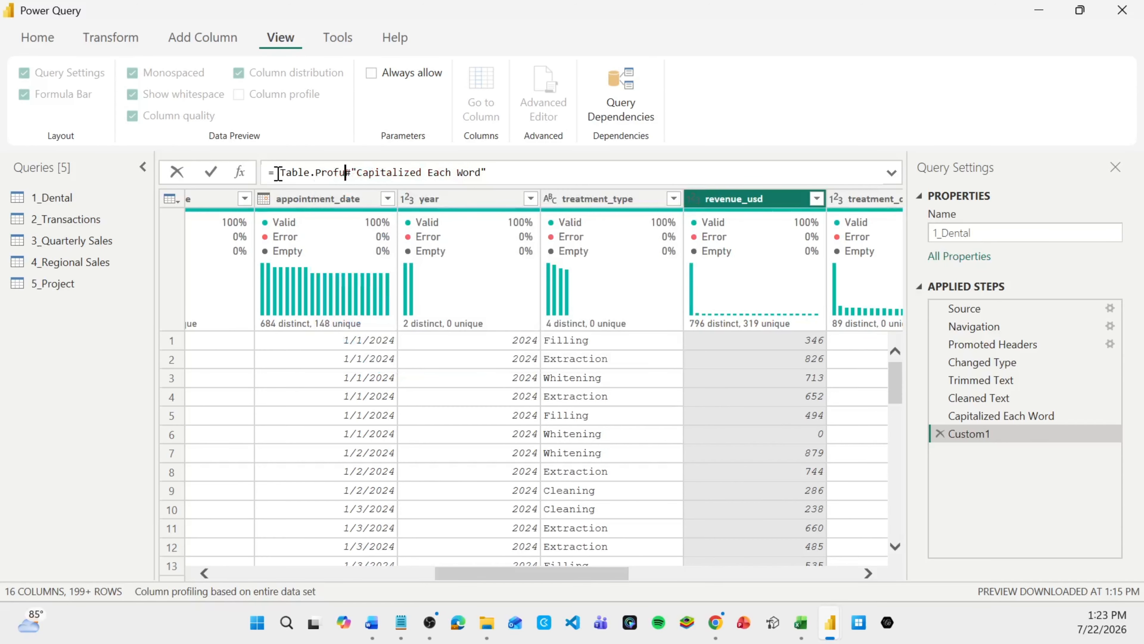
key("BackSpace")
type("il")
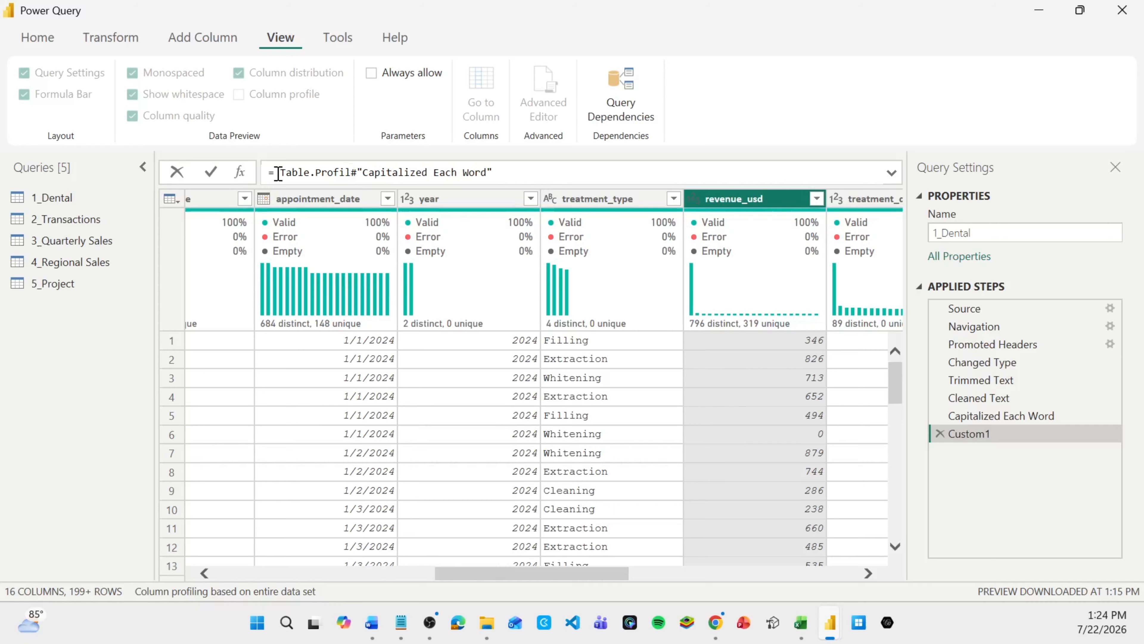
type("e(")
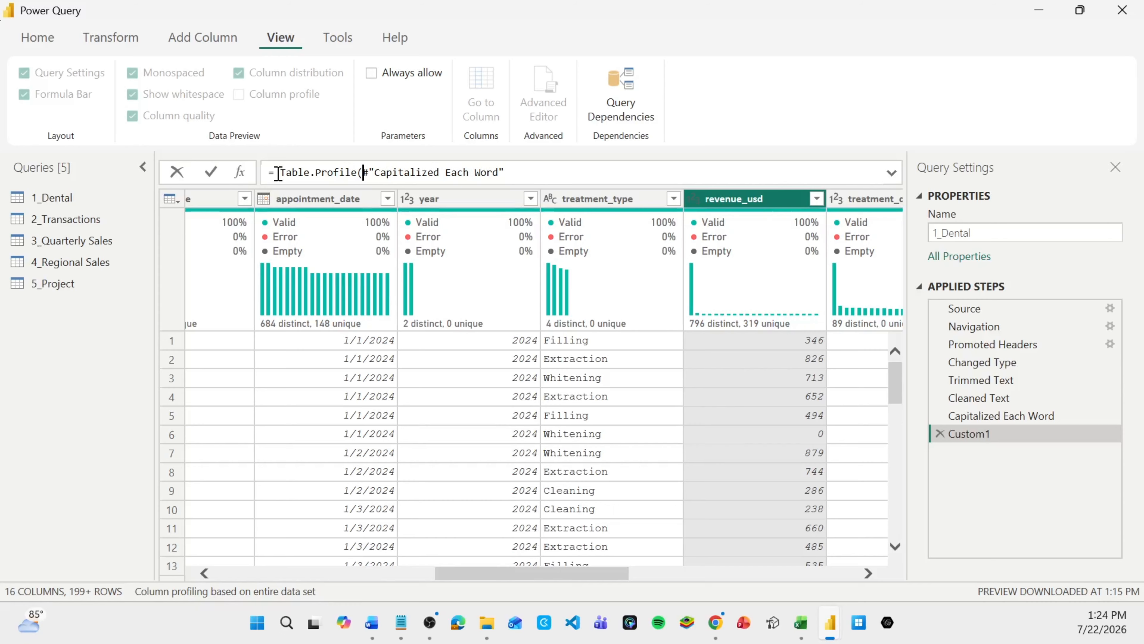
left_click(517, 170)
type(")")
key("Return")
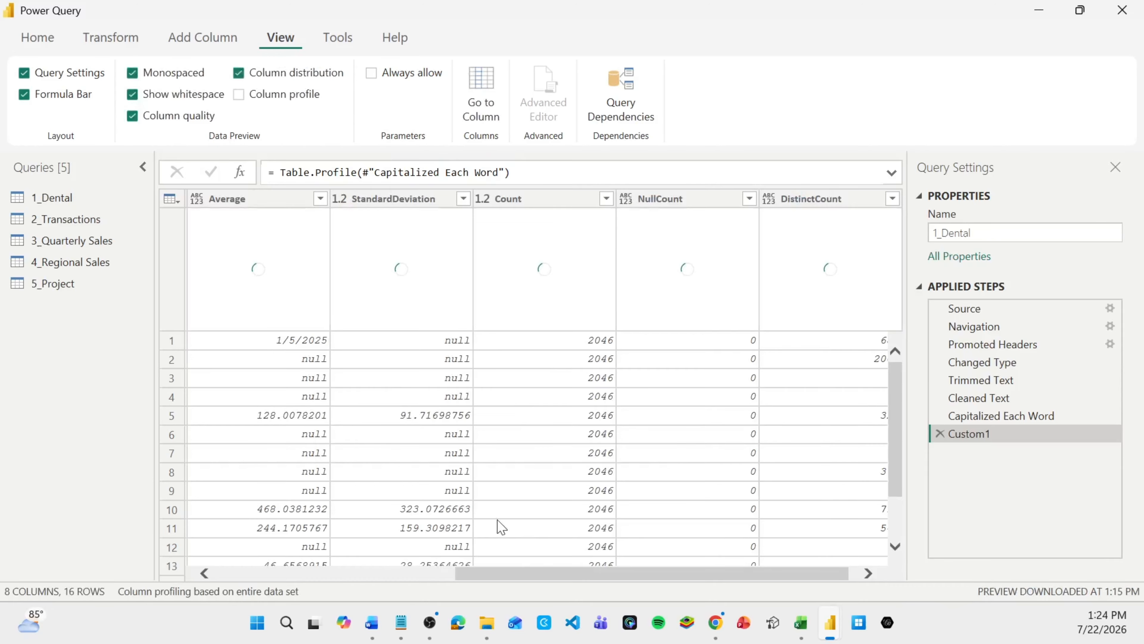
Review the profile table's statistics for every 1_Dental column, and delete the custom profile step from the query
left_click_drag(504, 574, 380, 576)
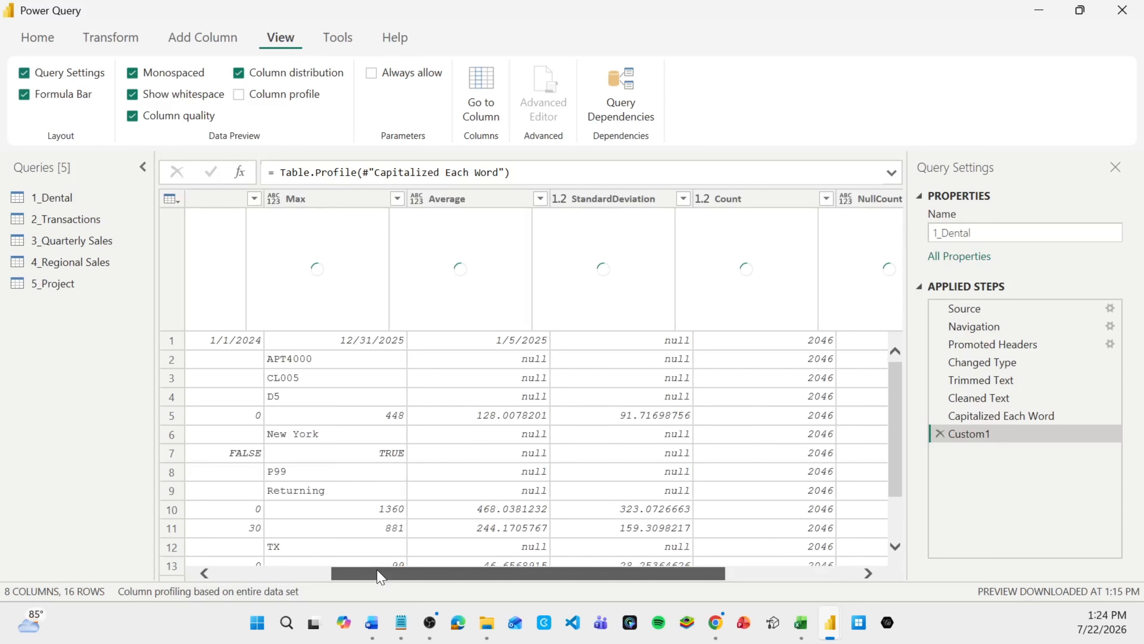
left_click_drag(377, 571, 261, 573)
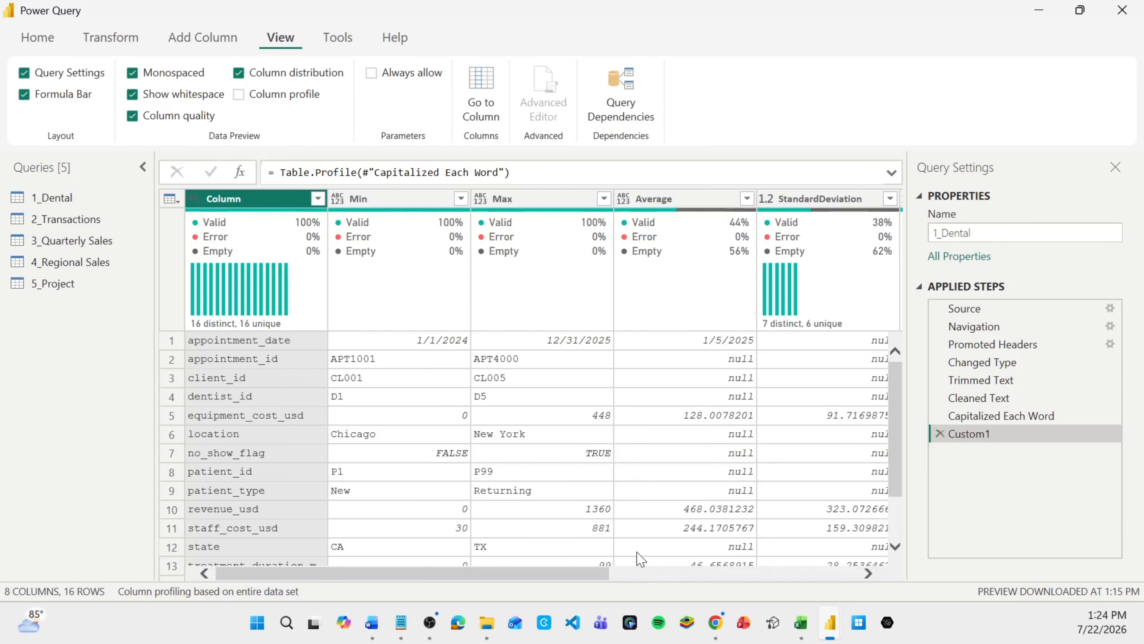
left_click(821, 576)
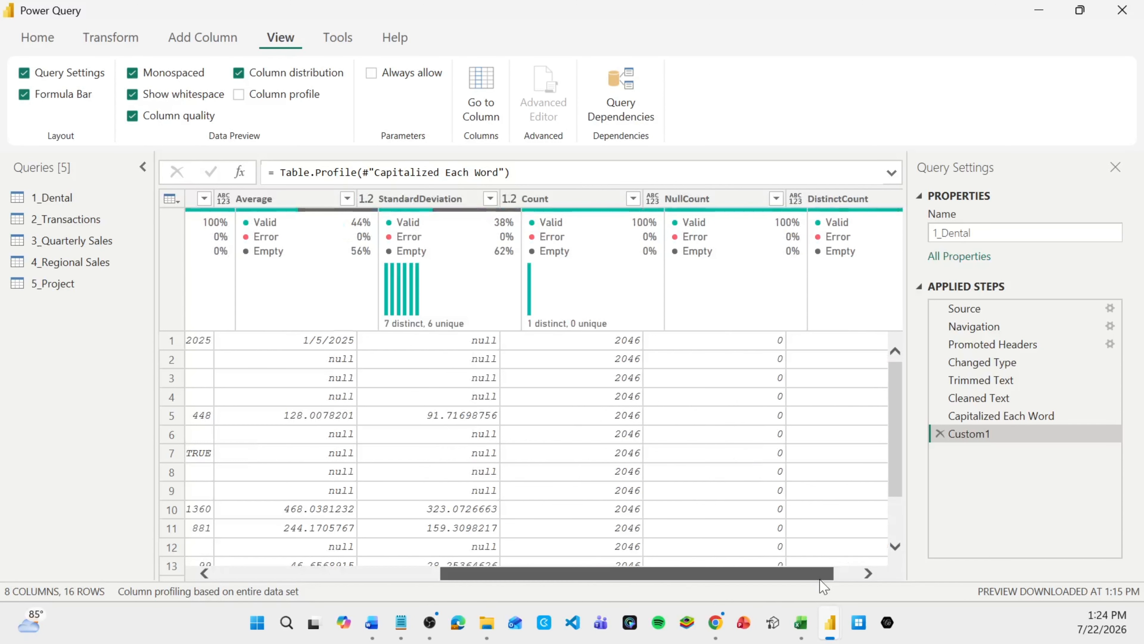
left_click_drag(821, 582, 511, 575)
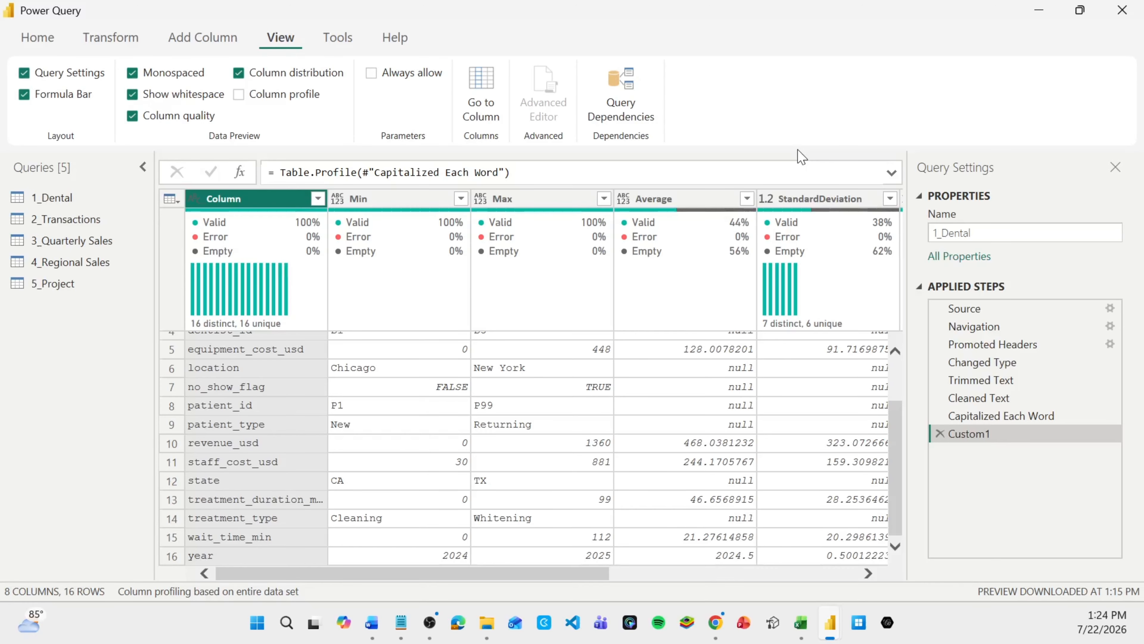
left_click(939, 433)
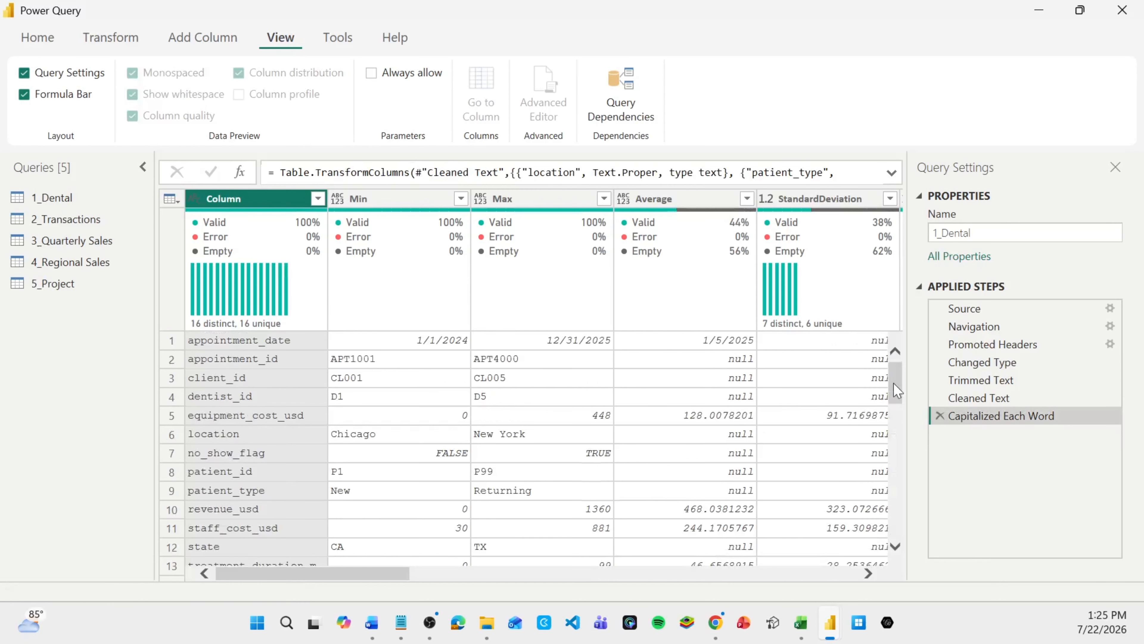
Promote the first row of the 2_Transactions query to column headers
left_click(72, 224)
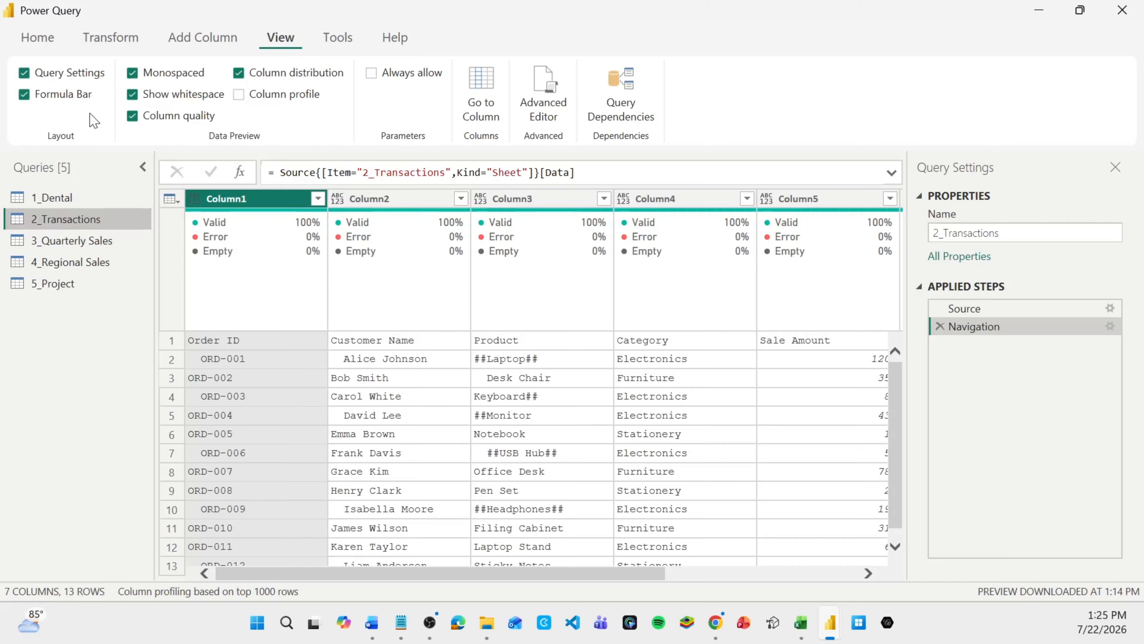
left_click(37, 37)
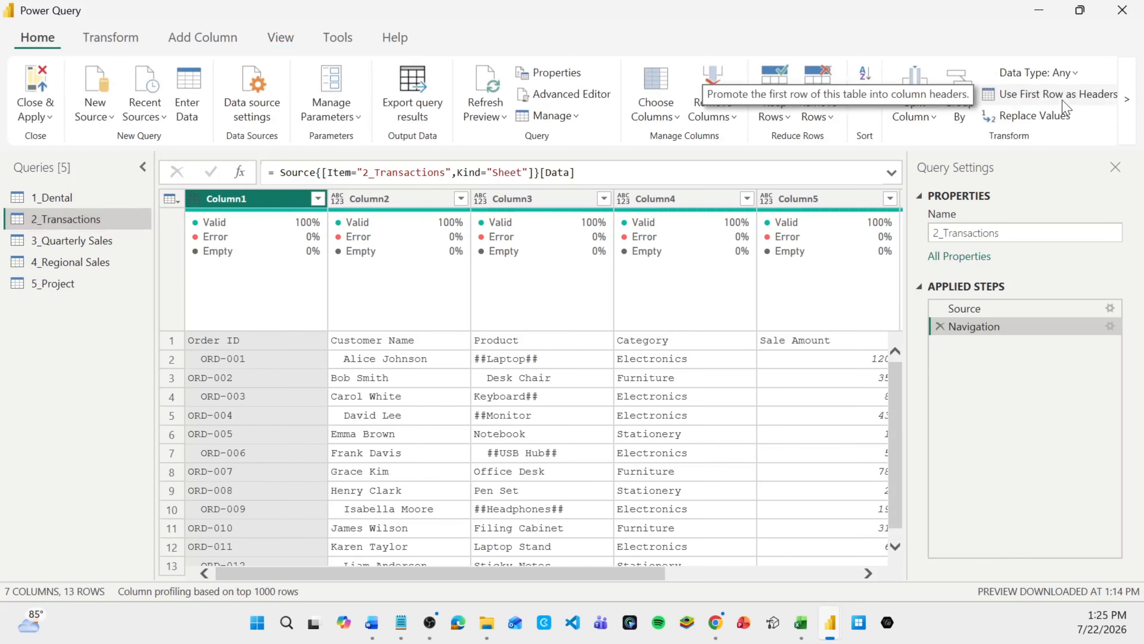
left_click(1063, 102)
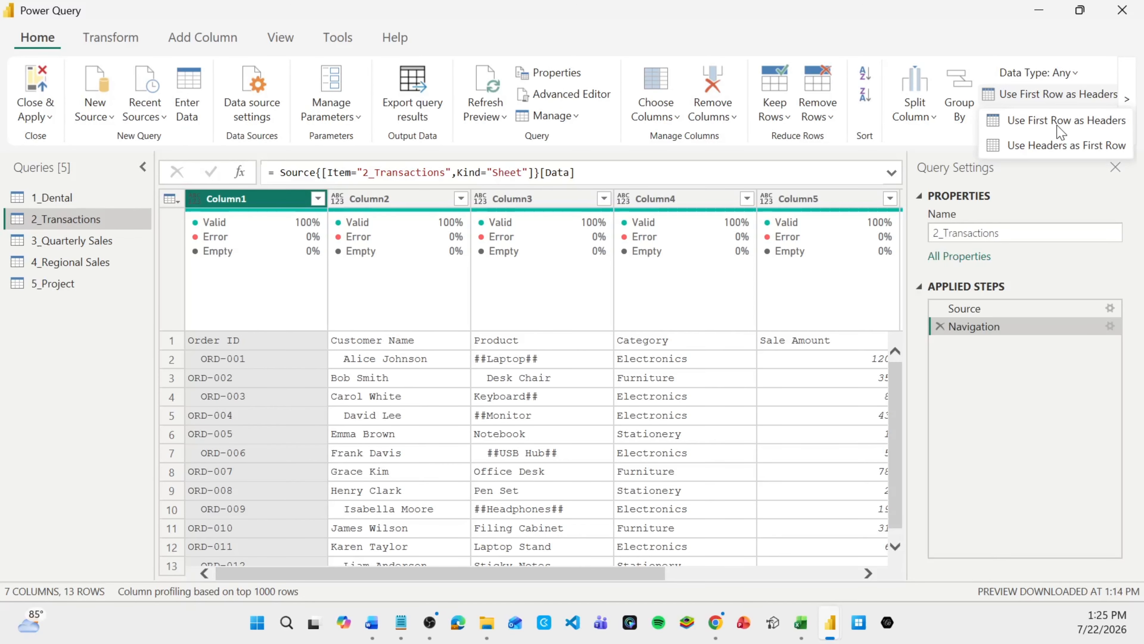
left_click(1062, 121)
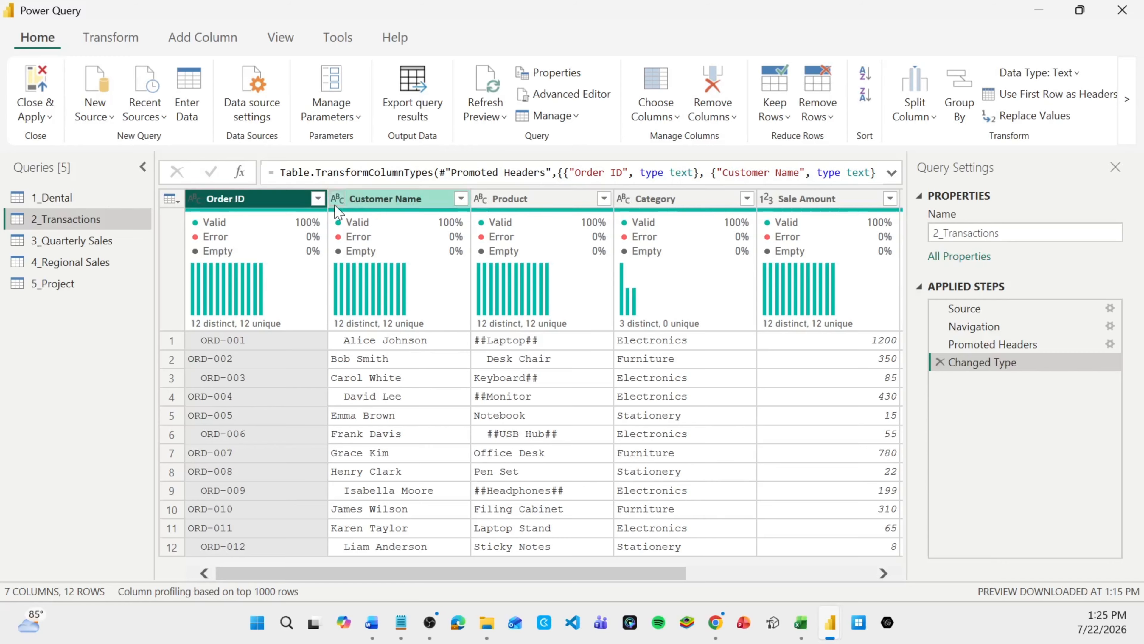
Trim and clean the text in the Order ID, Customer Name and Product columns of 2_Transactions
left_click(547, 204, "shift")
right_click(546, 204)
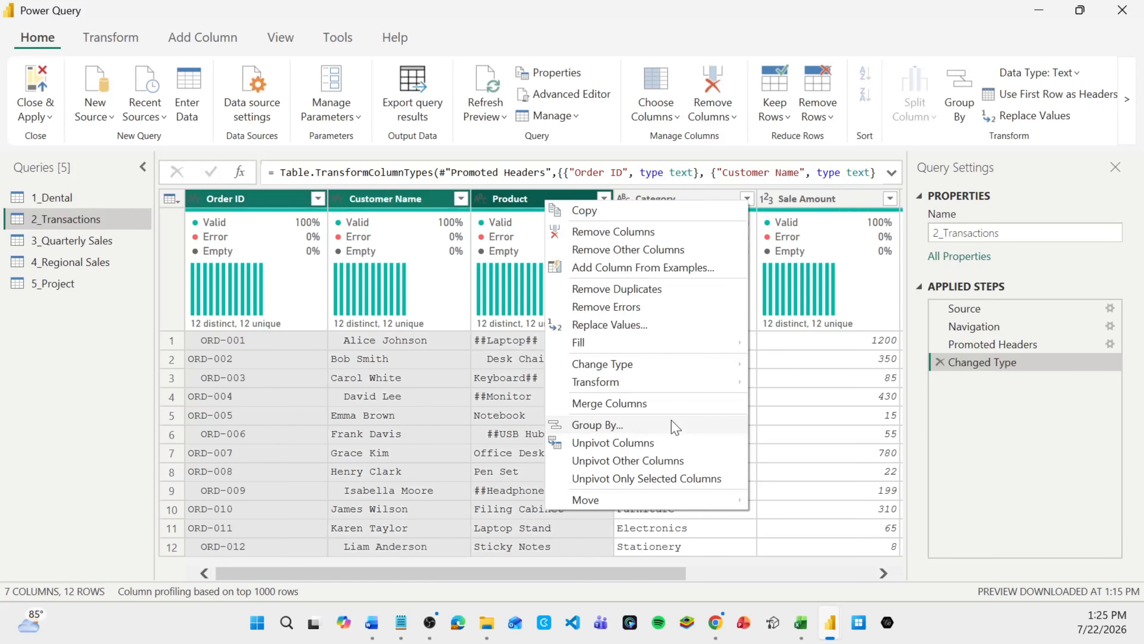
mouse_move(676, 382)
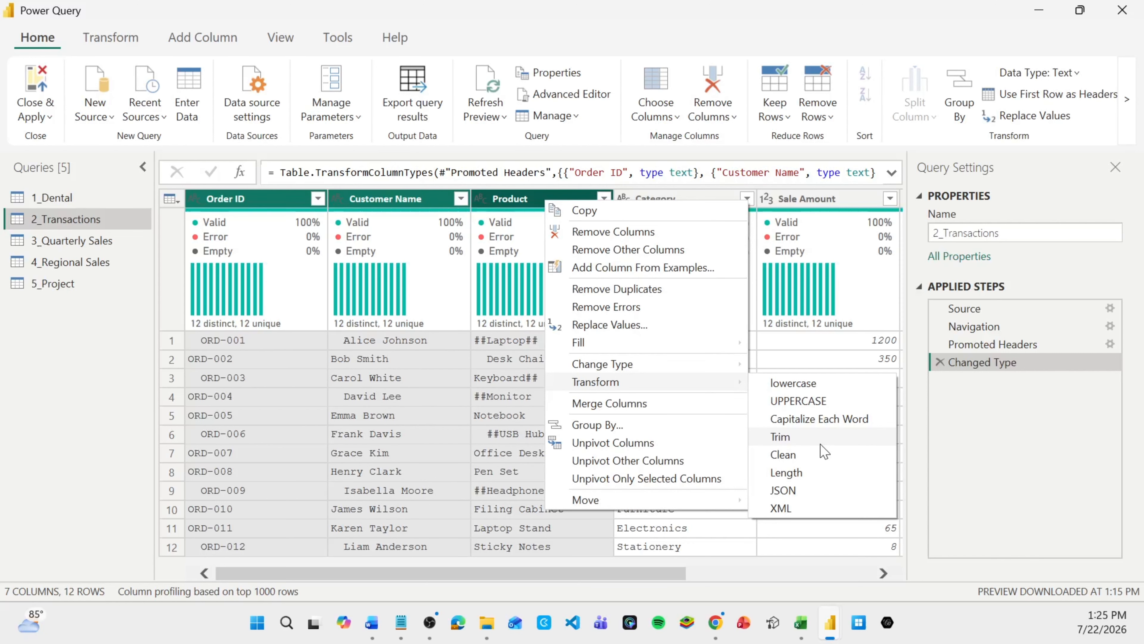
left_click(821, 442)
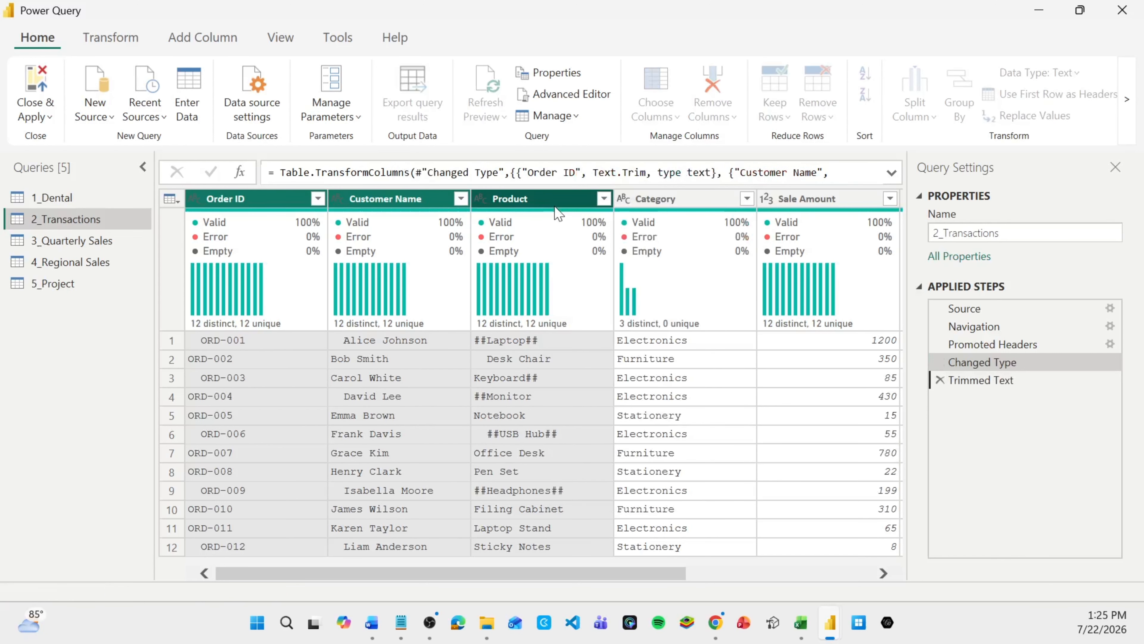
right_click(573, 201)
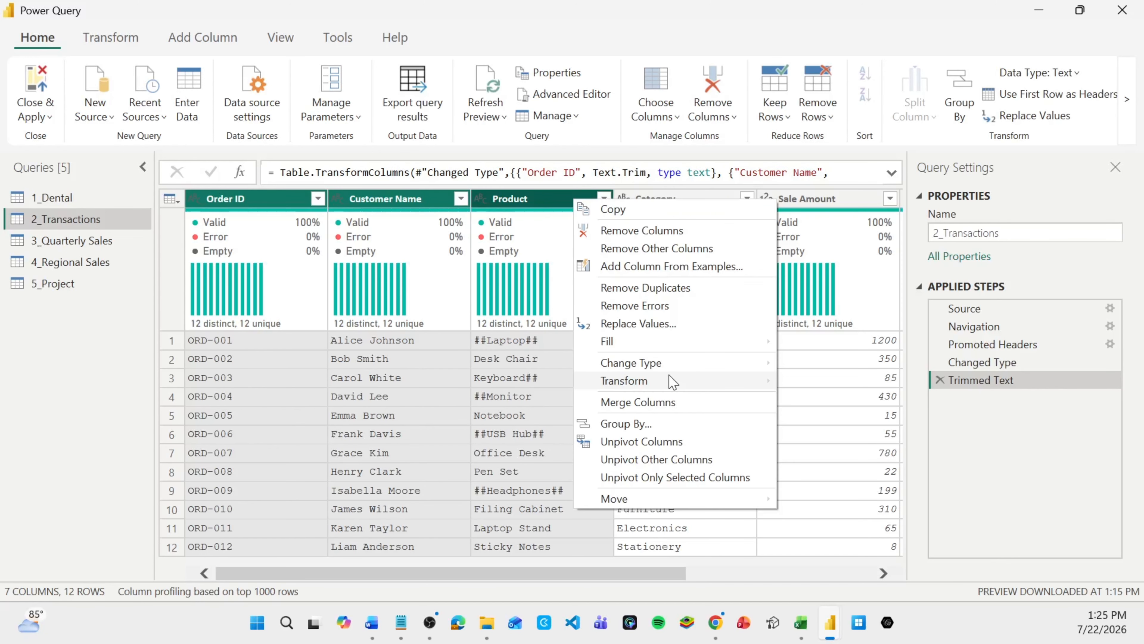
mouse_move(673, 381)
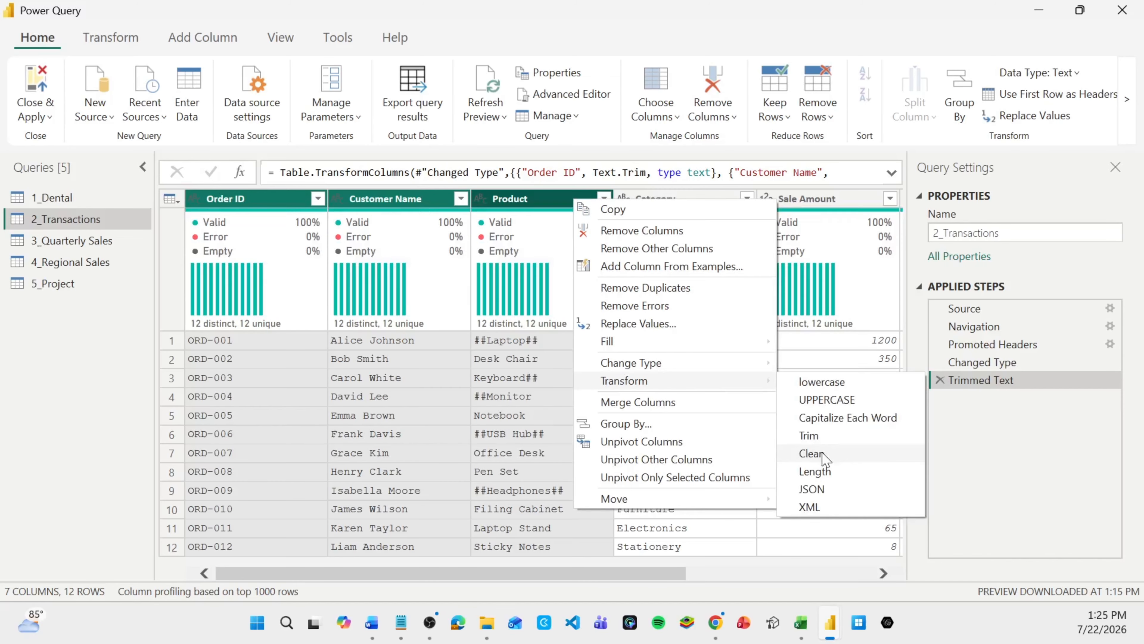
left_click(811, 453)
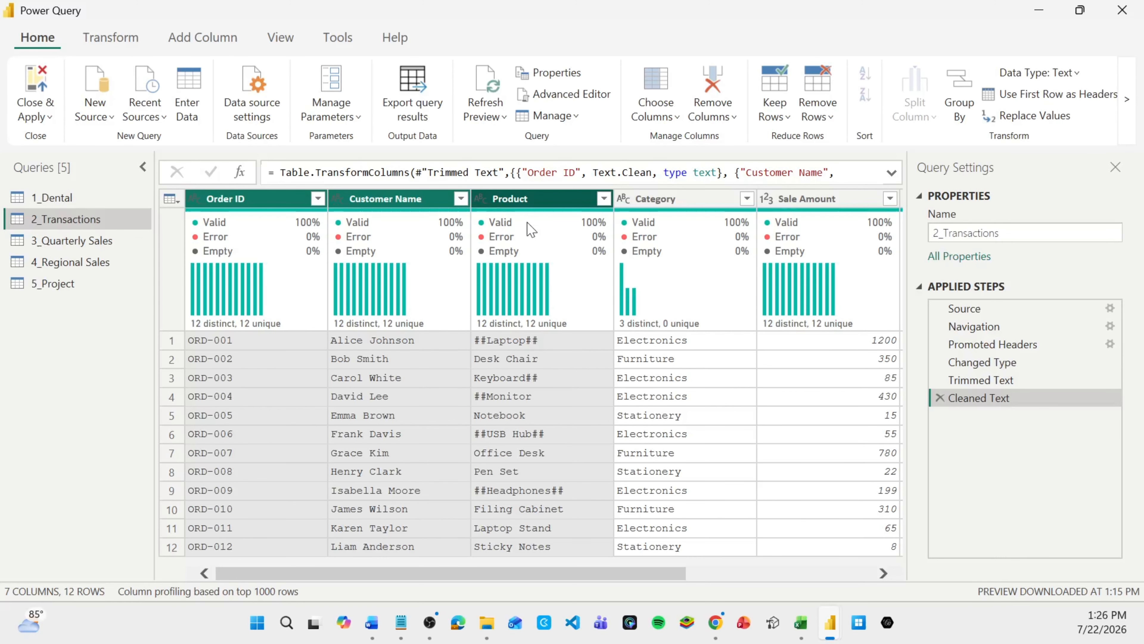
Split only the Product column by the custom delimiter # at each occurrence of the delimiter
mouse_move(525, 224)
right_click(512, 207)
mouse_move(605, 386)
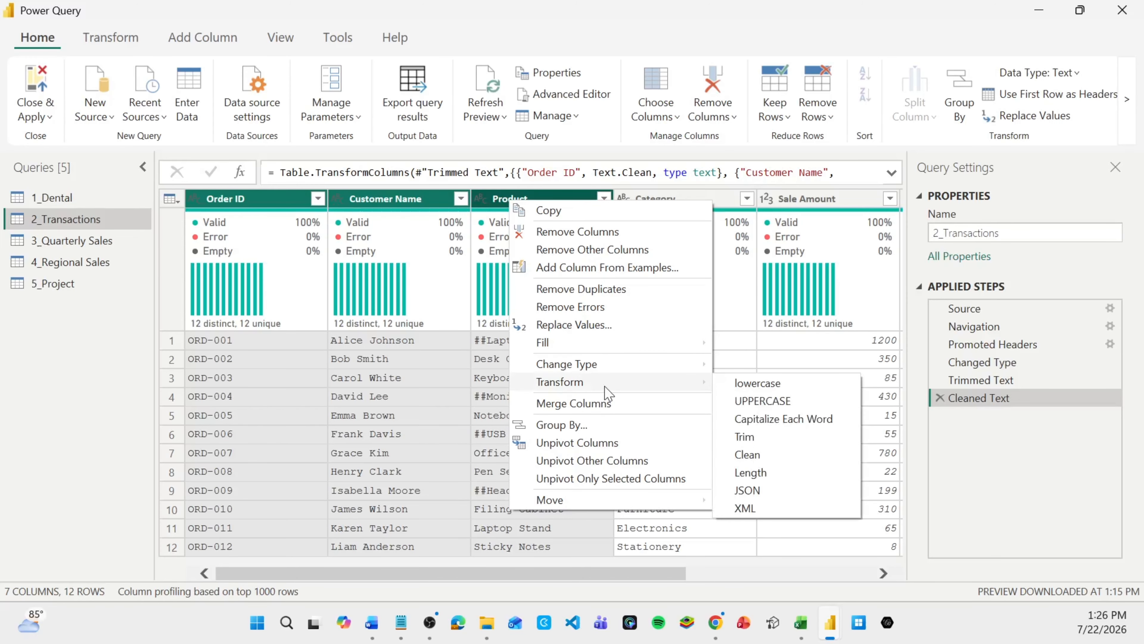
left_click(504, 205)
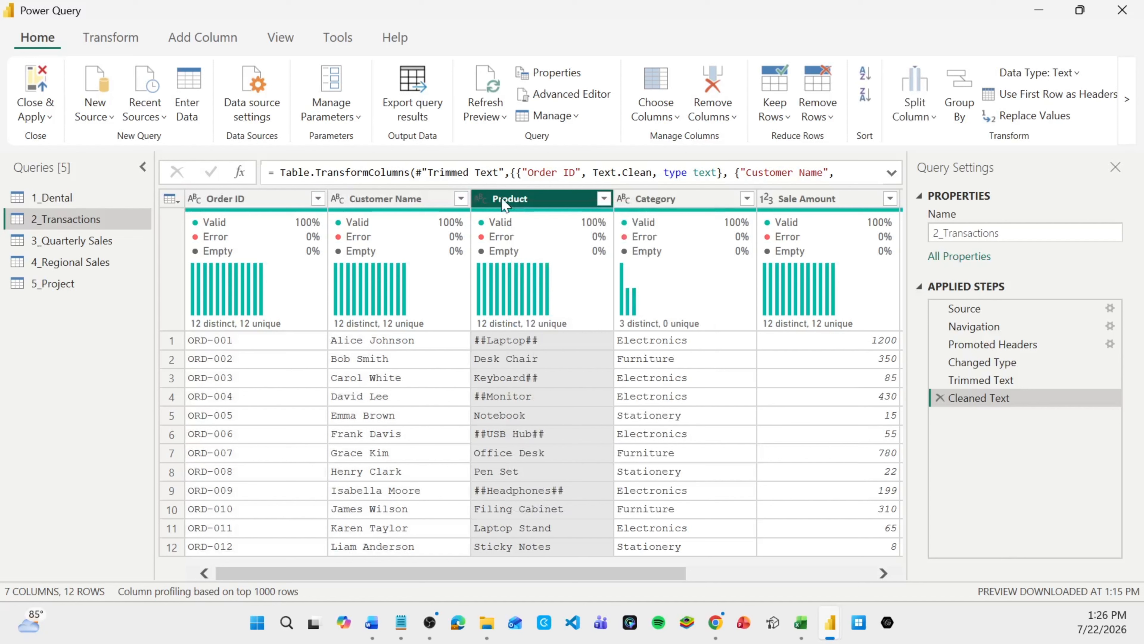
right_click(505, 205)
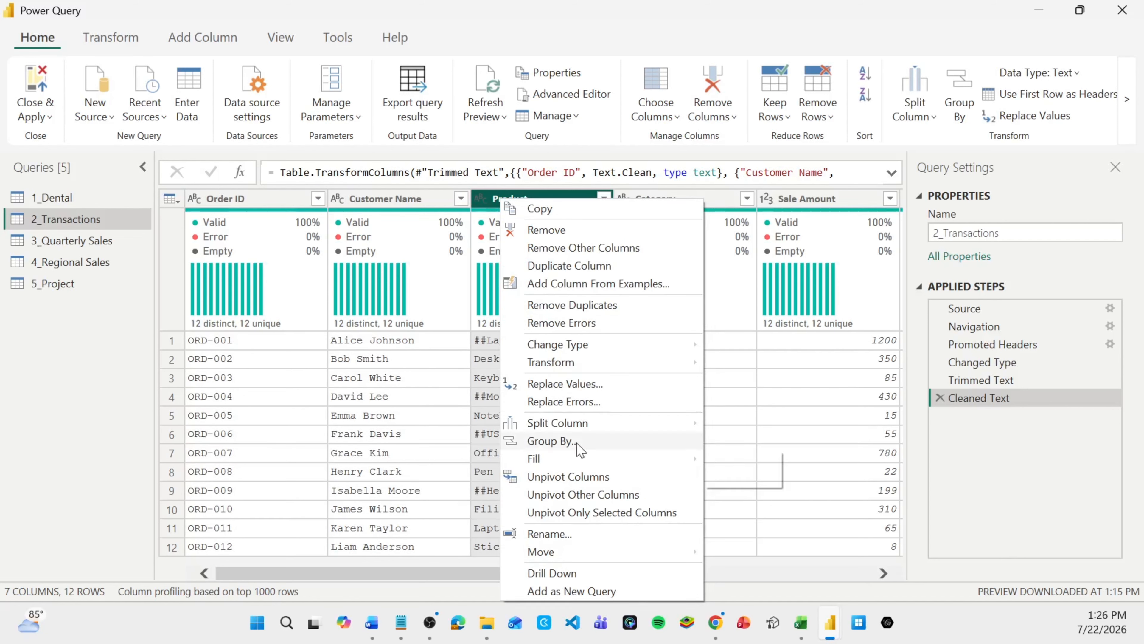
mouse_move(559, 426)
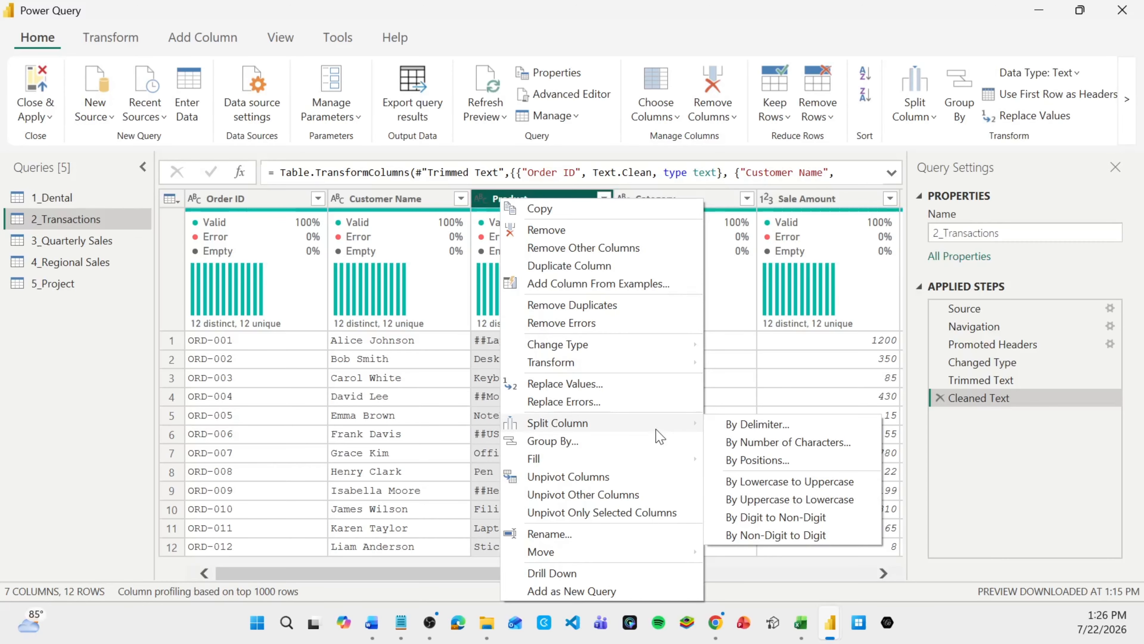
left_click(760, 425)
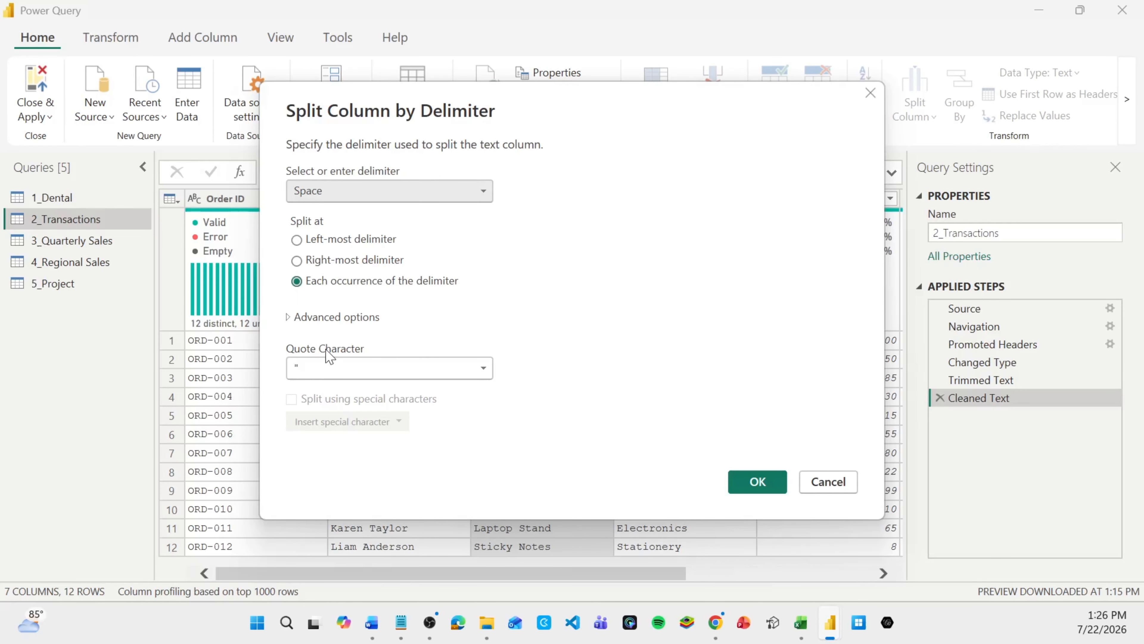
left_click(360, 190)
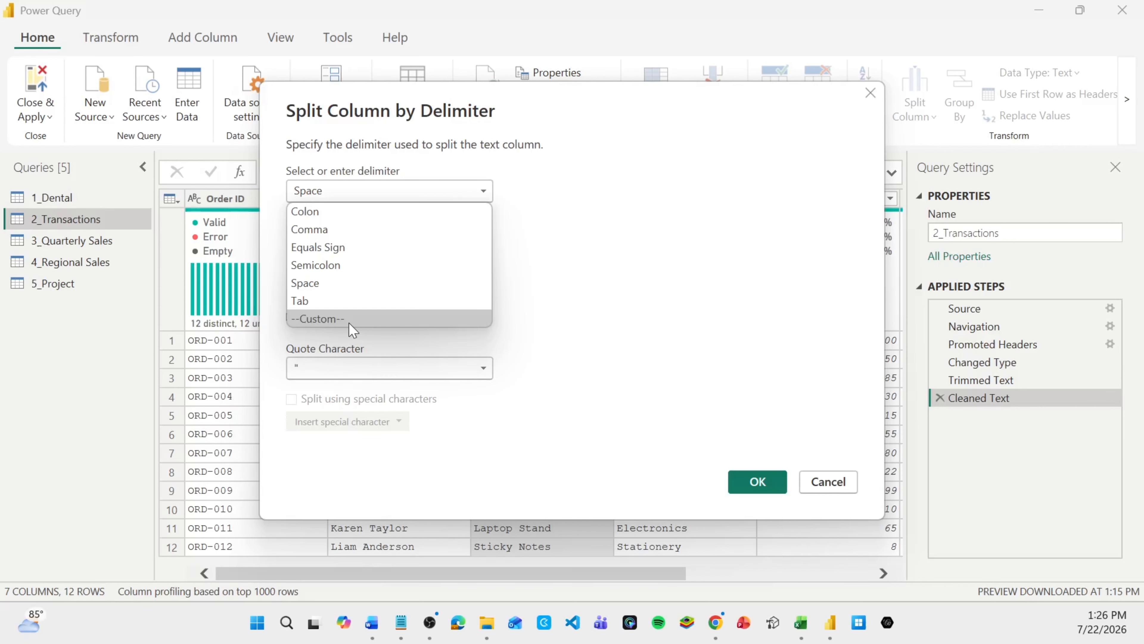
left_click(348, 319)
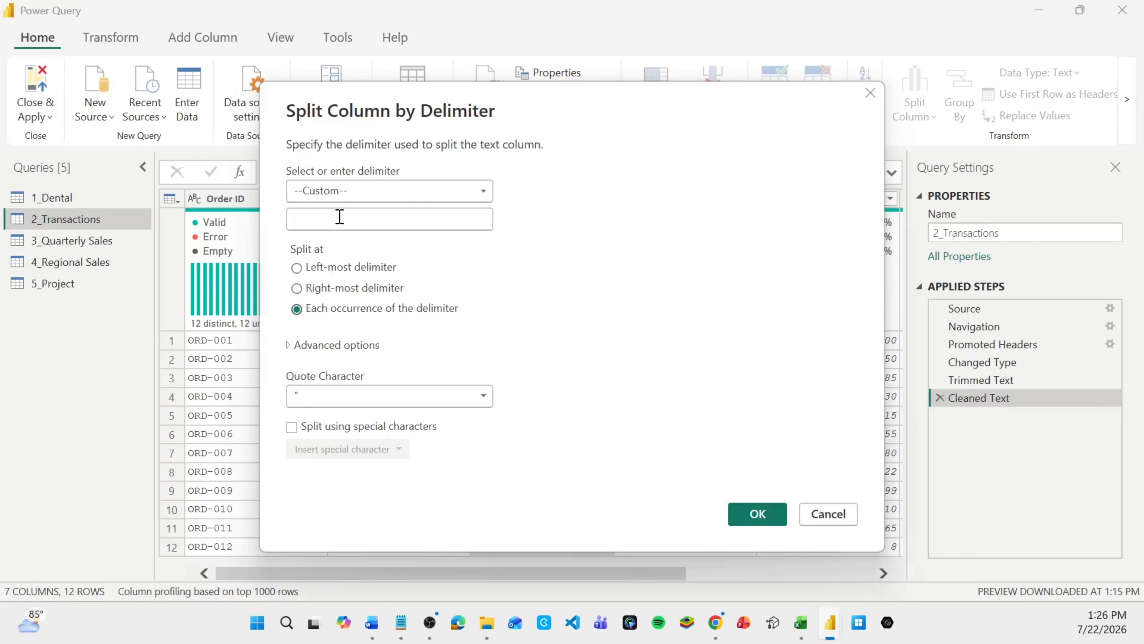
left_click(339, 217)
type("#")
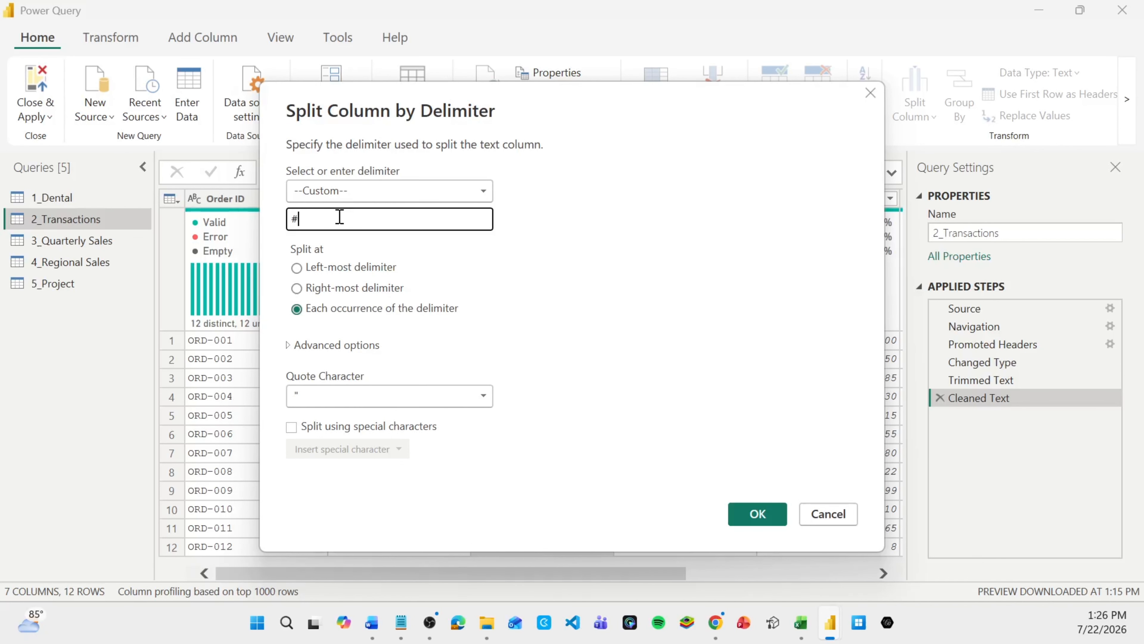
left_click(741, 514)
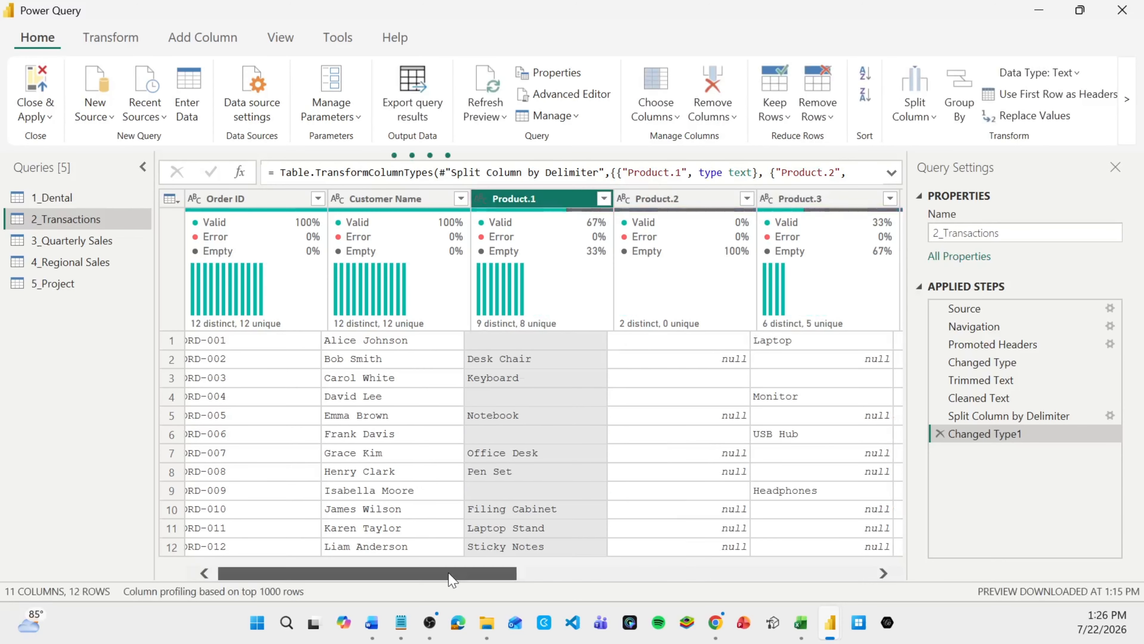
Examine the columns split from Product and the column quality details of Product.4
left_click_drag(451, 579, 588, 590)
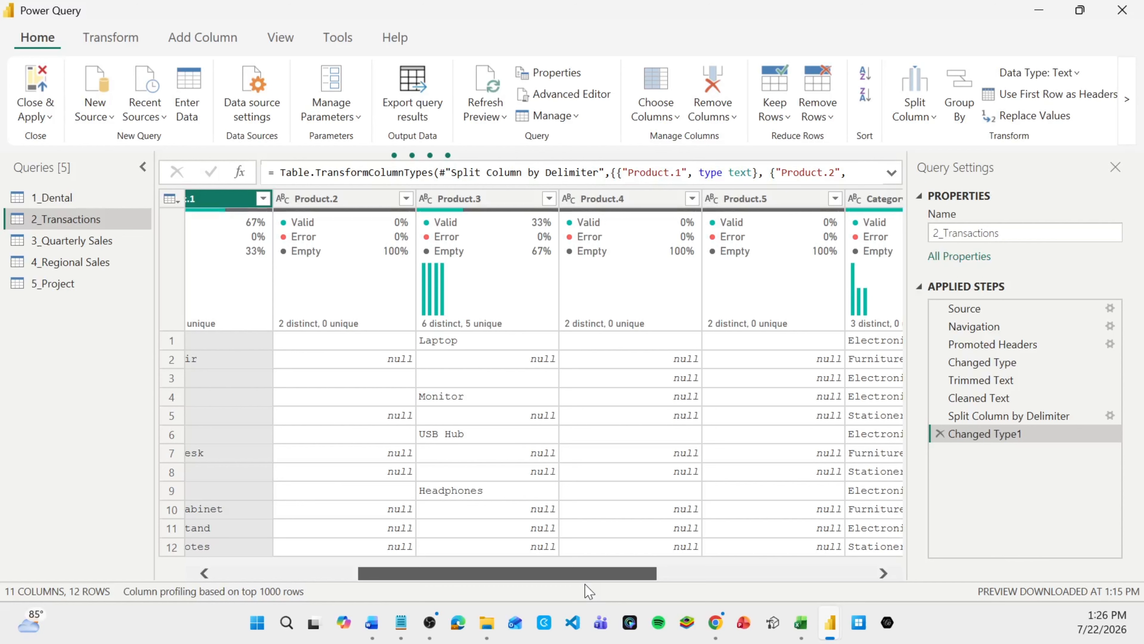
left_click_drag(586, 584, 573, 581)
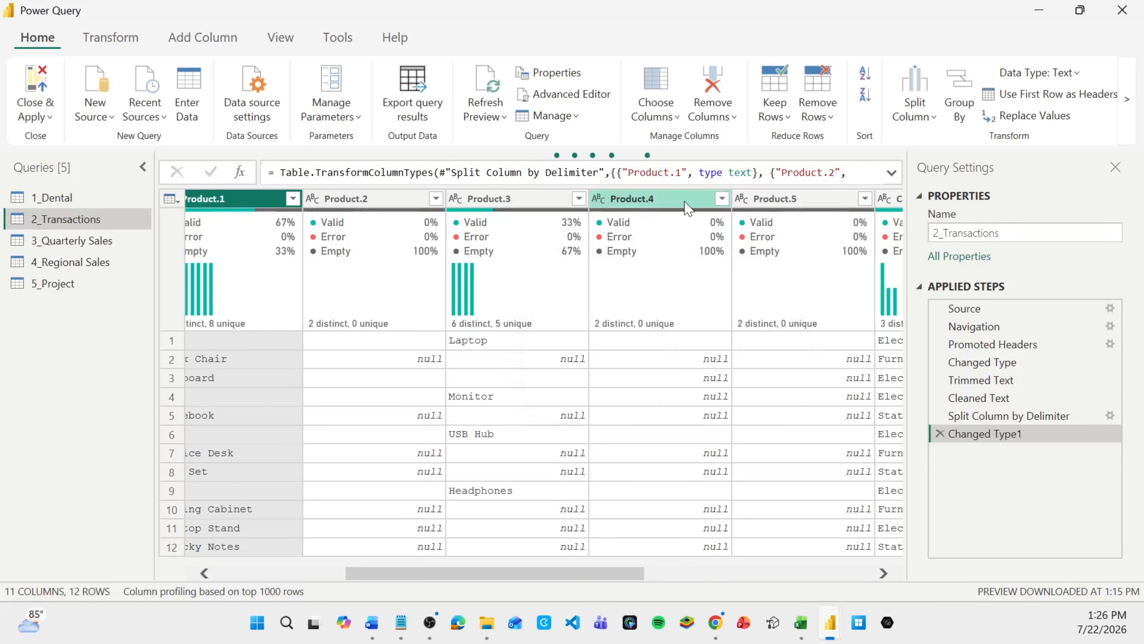
mouse_move(692, 217)
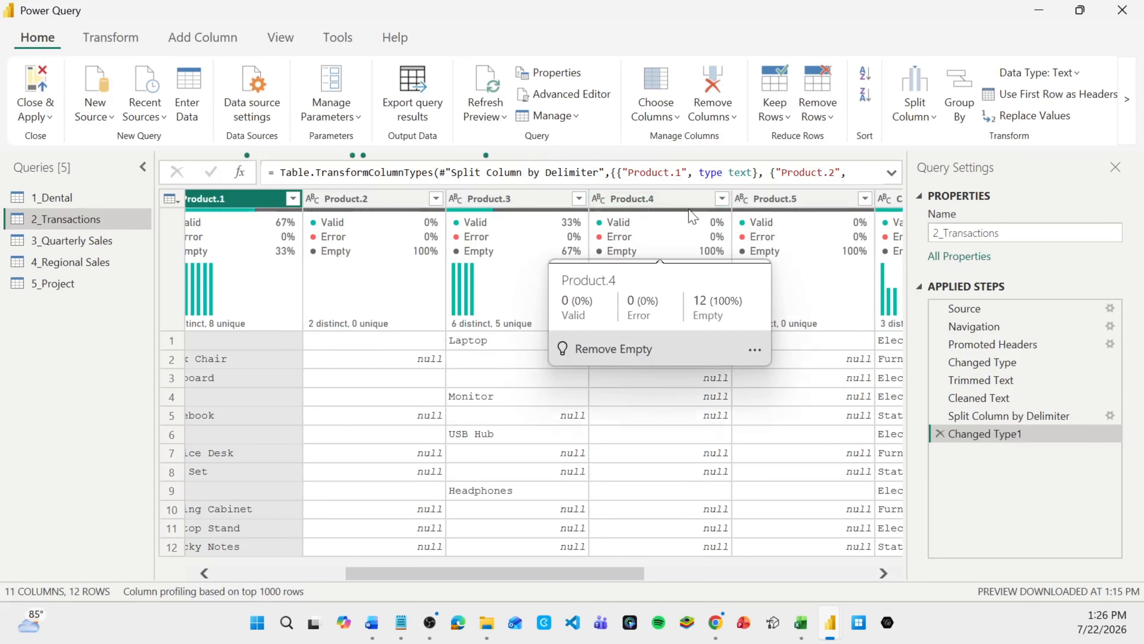
Remove the Product.2, Product.4 and Product.5 columns from the 2_Transactions query
left_click(802, 199)
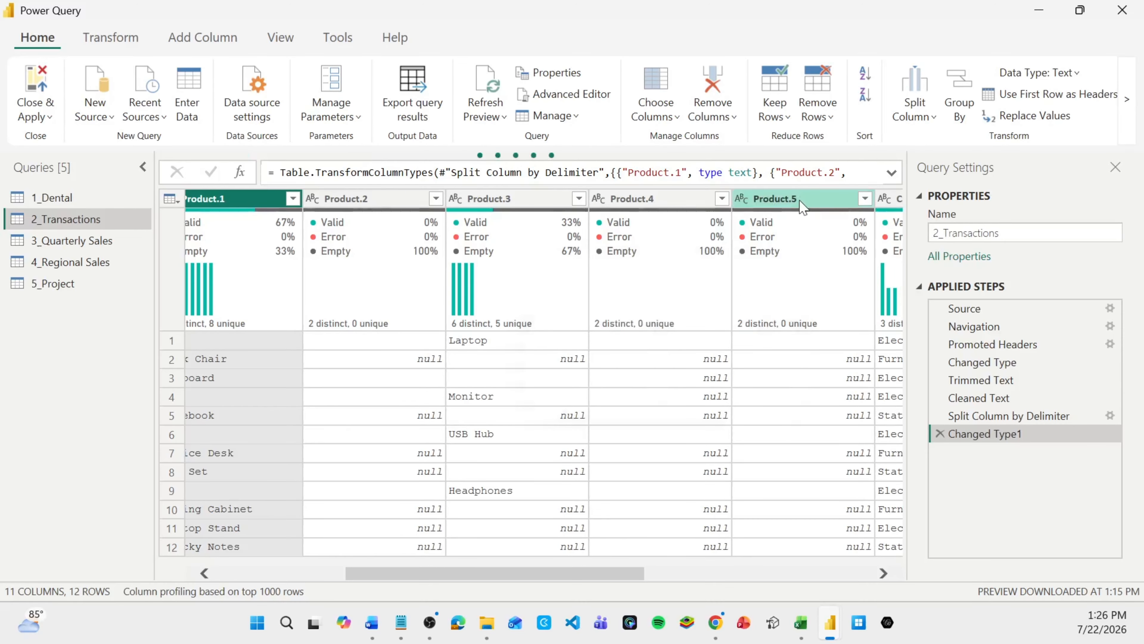
left_click(708, 203, "ctrl")
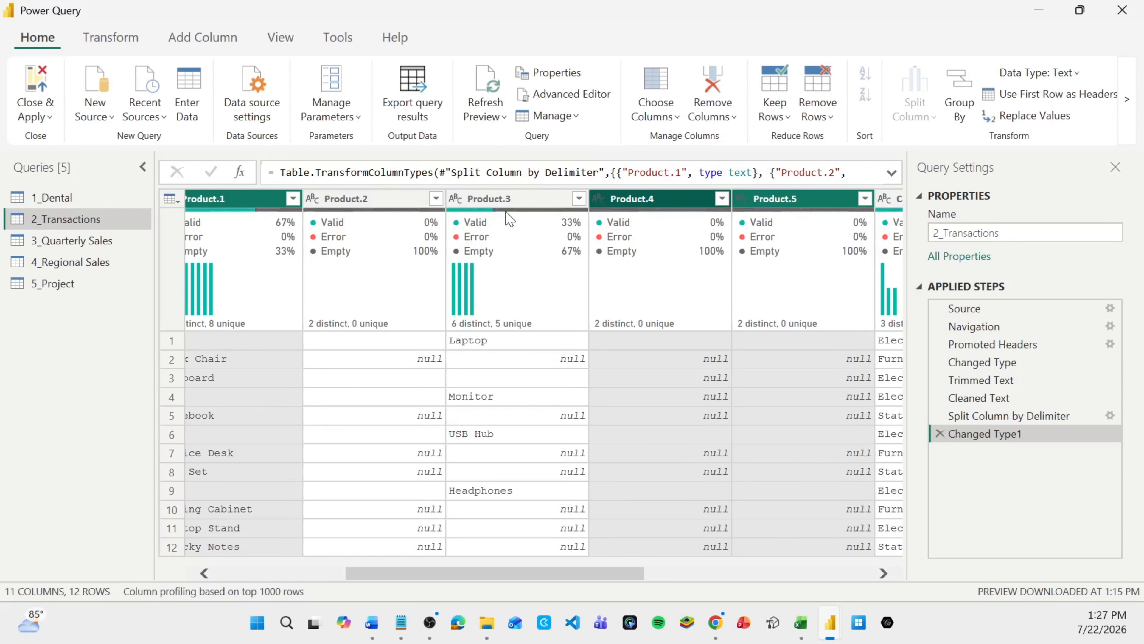
mouse_move(484, 219)
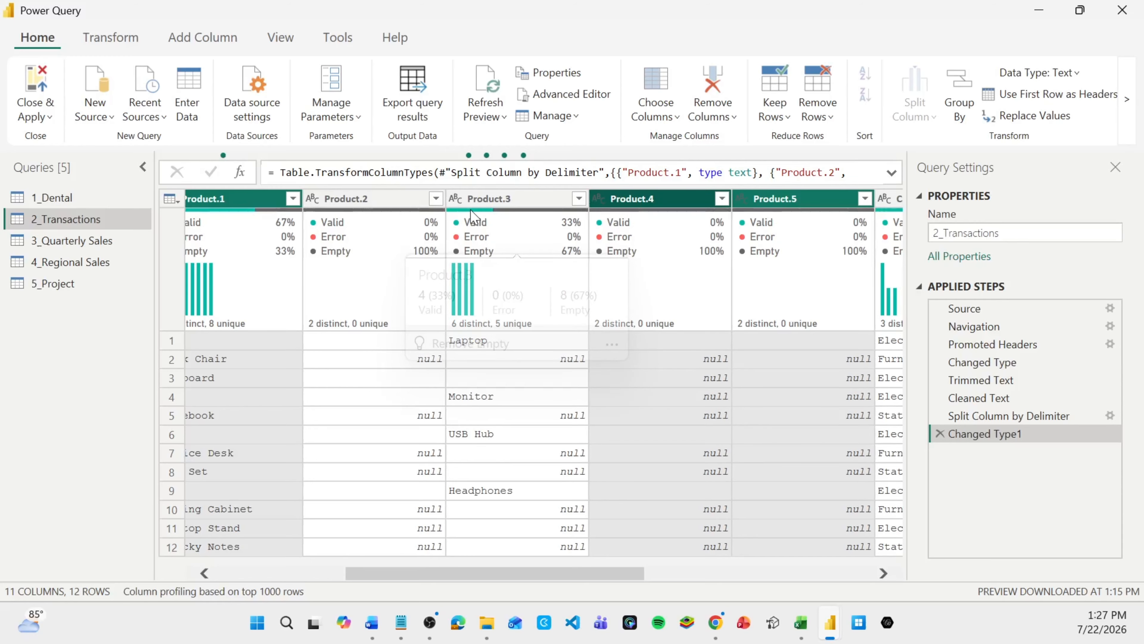
left_click(395, 202)
left_click(396, 202)
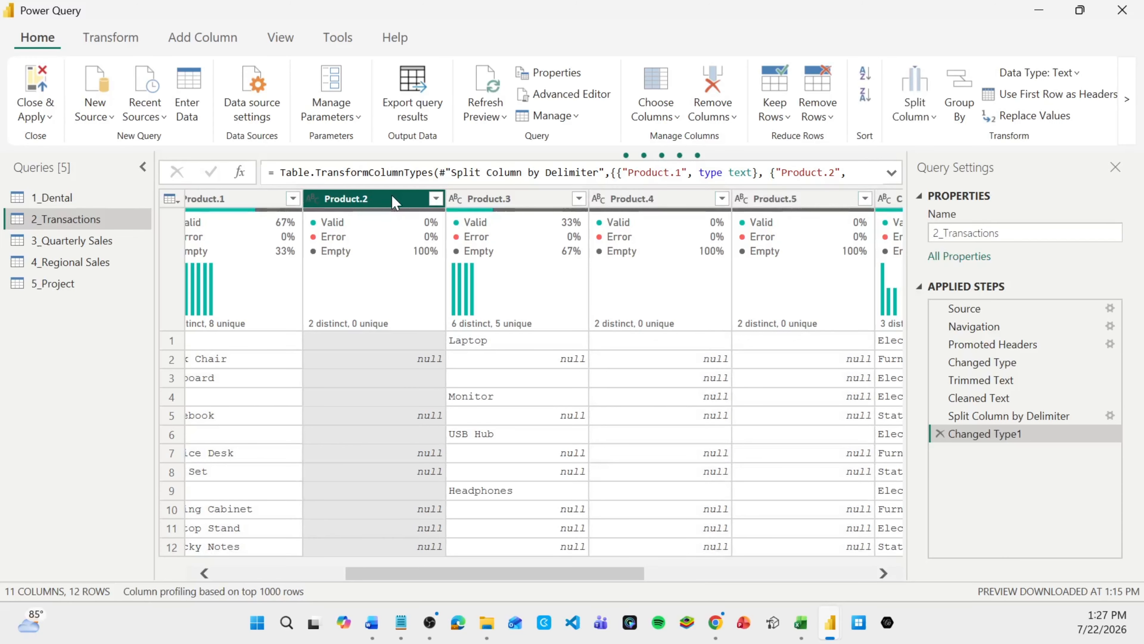
left_click(664, 196, "ctrl")
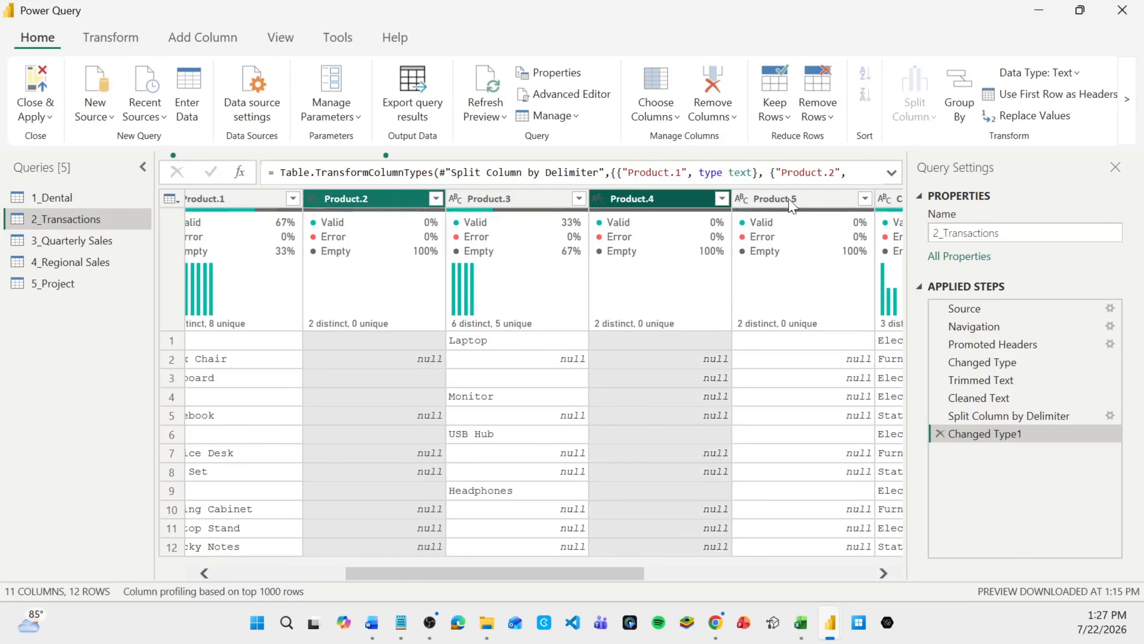
right_click(797, 205, "ctrl")
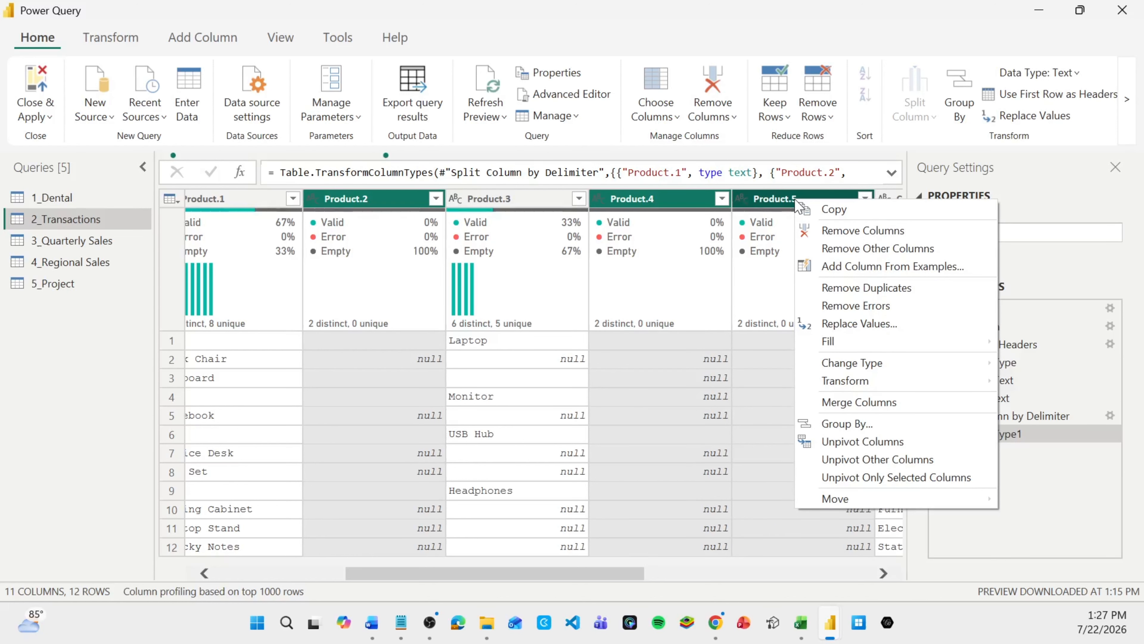
left_click(860, 231)
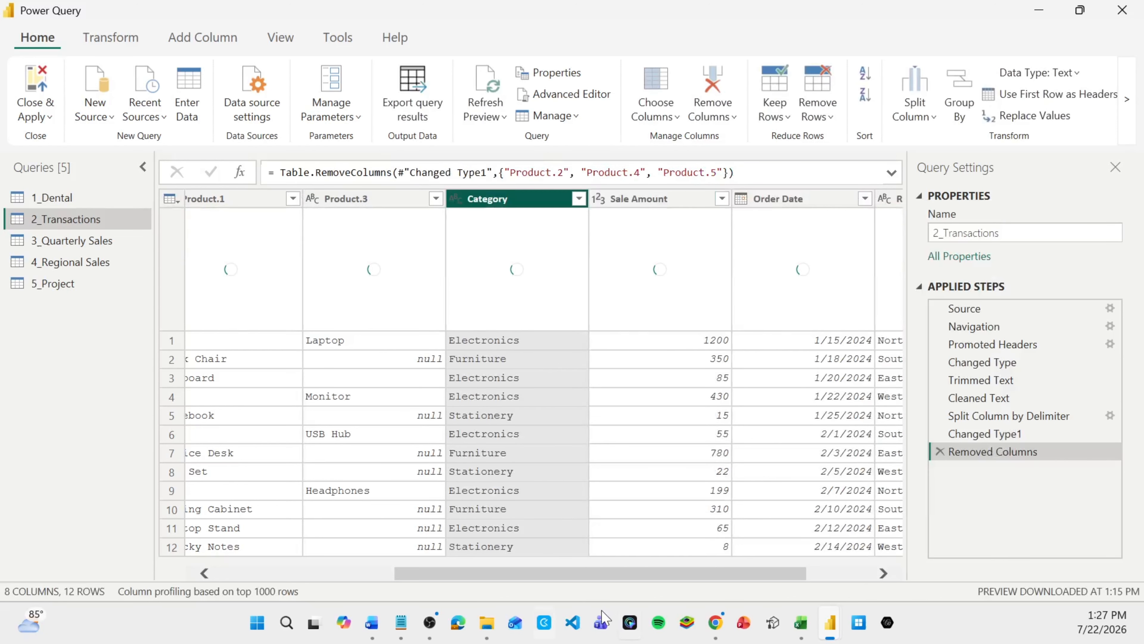
Merge Product.3 and Product.1, in that order, without a separator into one column named Product
left_click_drag(531, 573, 495, 576)
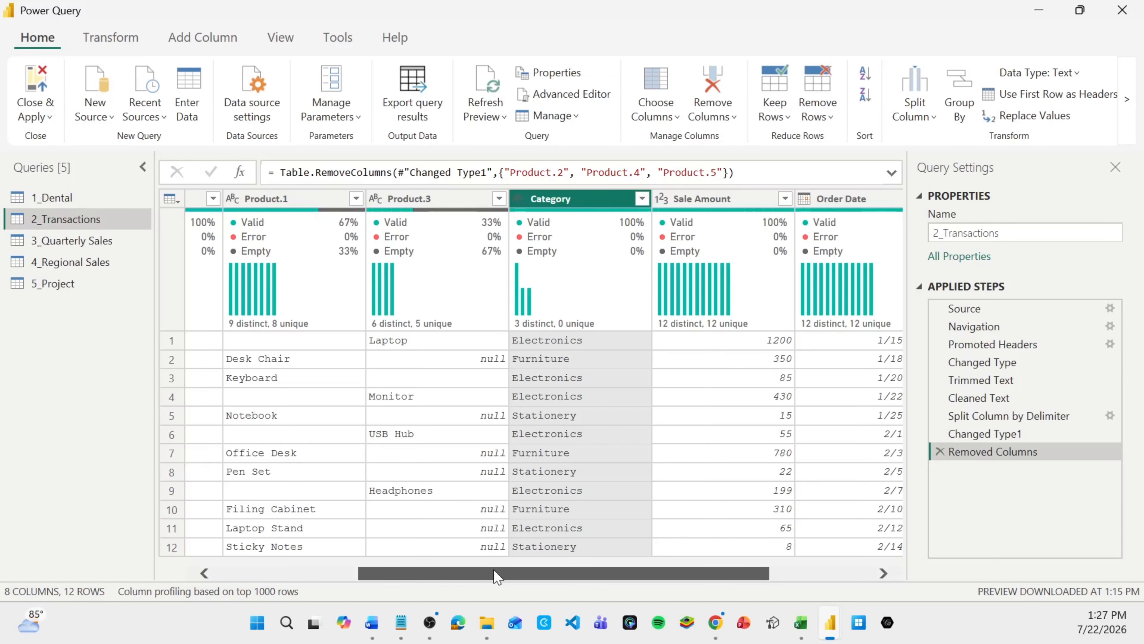
left_click_drag(496, 576, 434, 575)
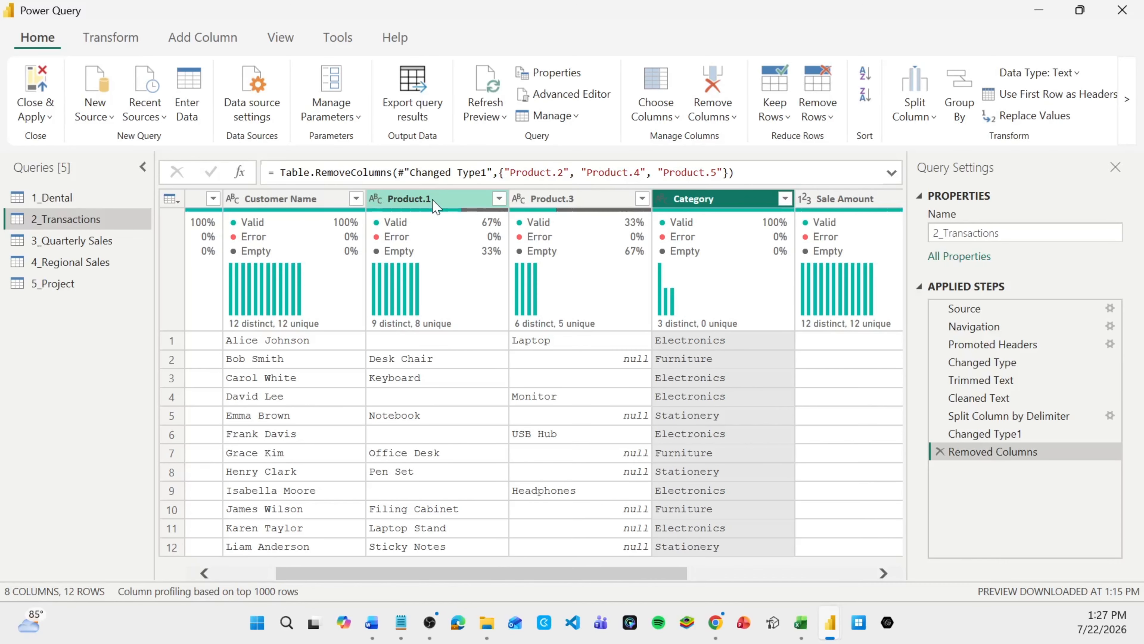
left_click(434, 203, "ctrl")
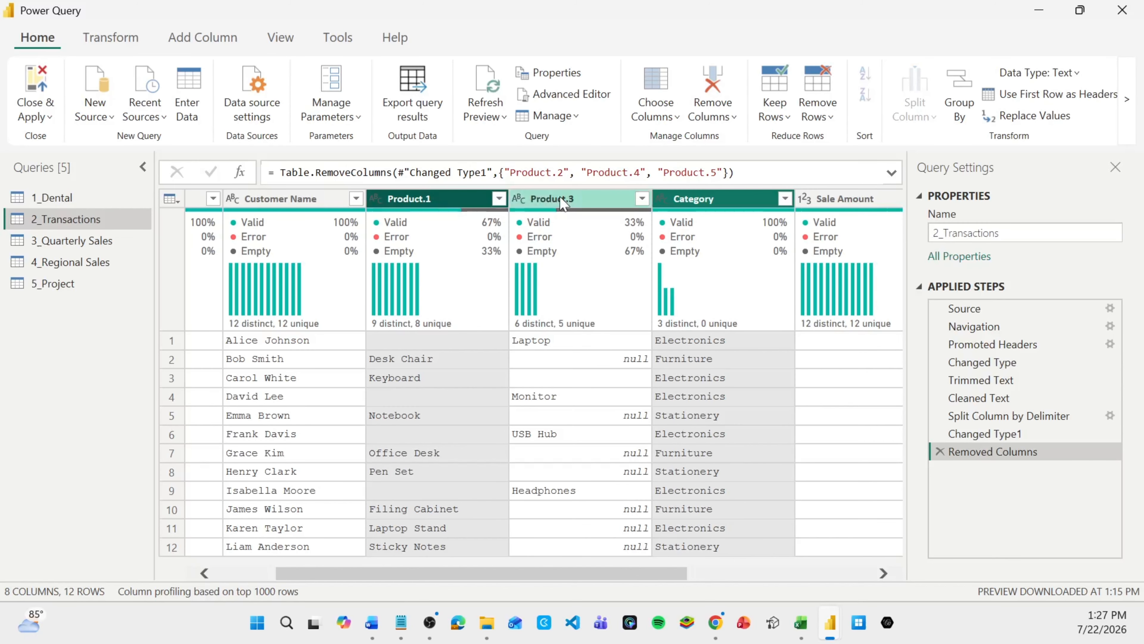
left_click(562, 204, "ctrl")
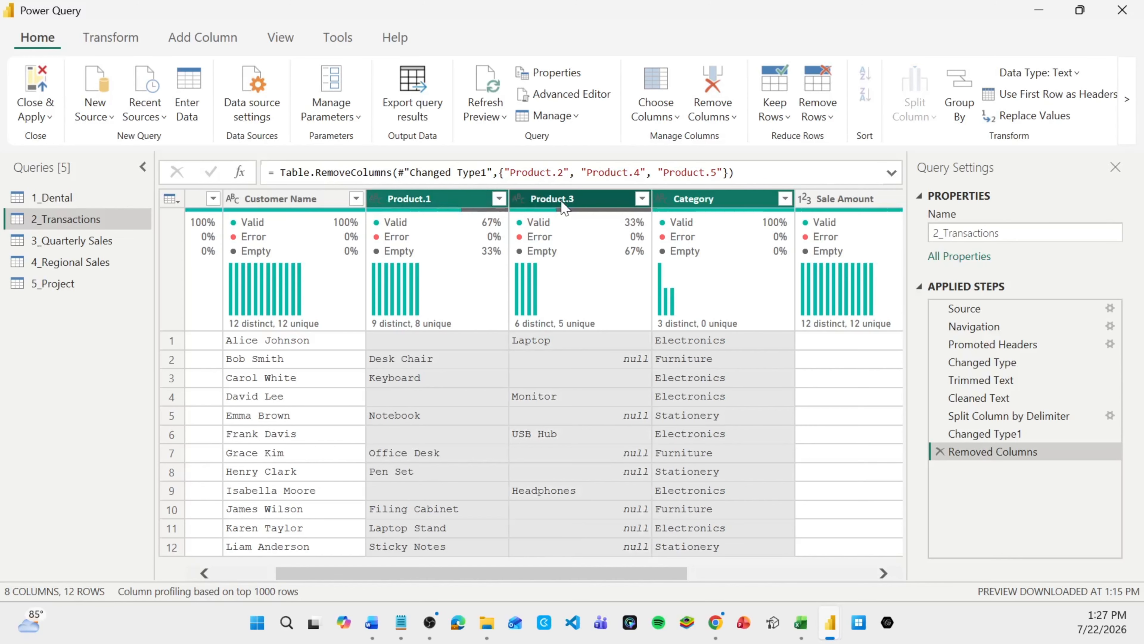
left_click(562, 204)
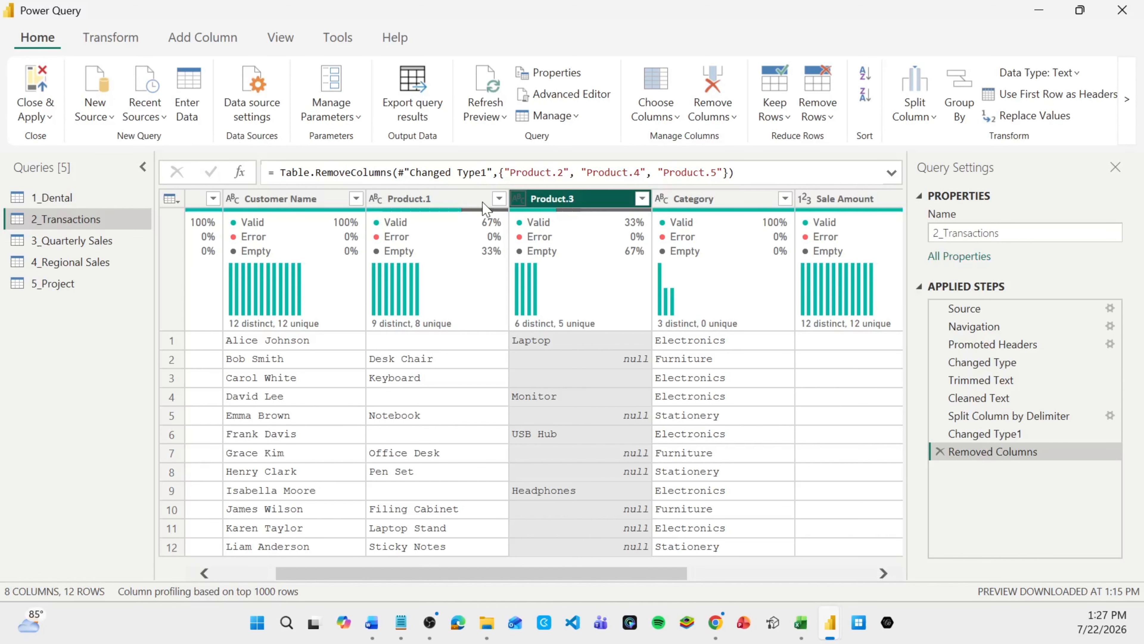
left_click(419, 202, "ctrl")
right_click(419, 202)
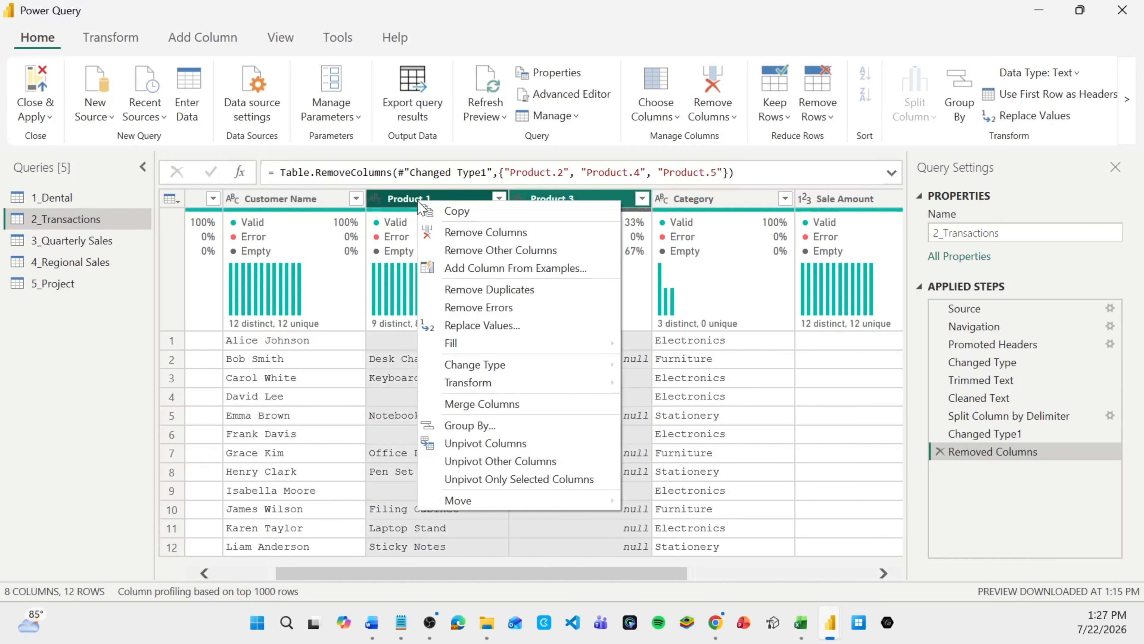
left_click(490, 404)
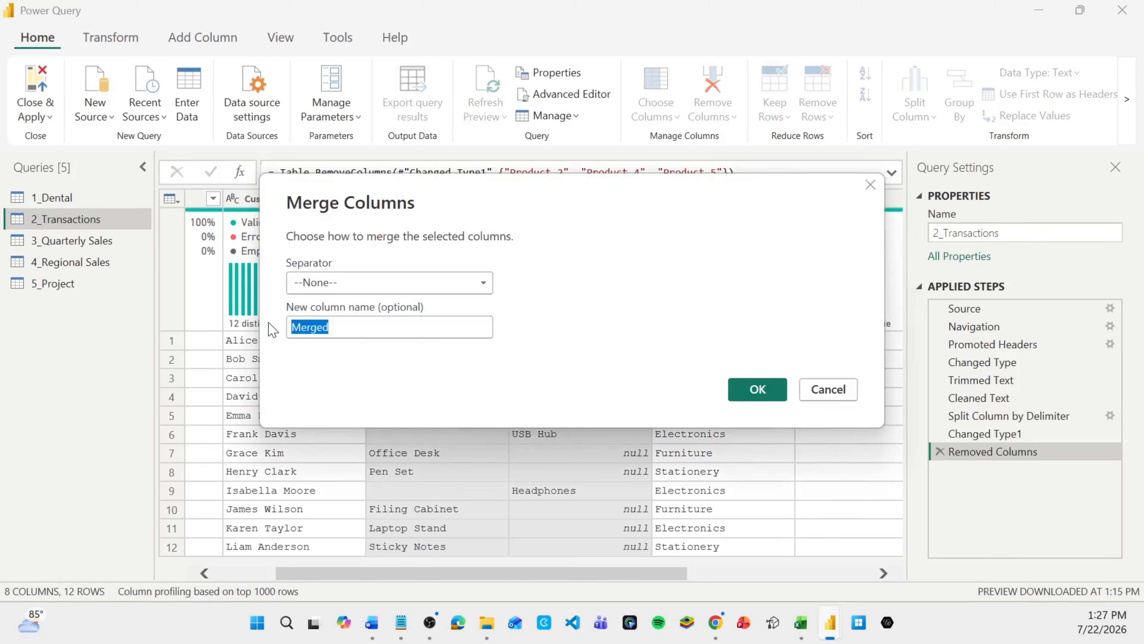
type("P")
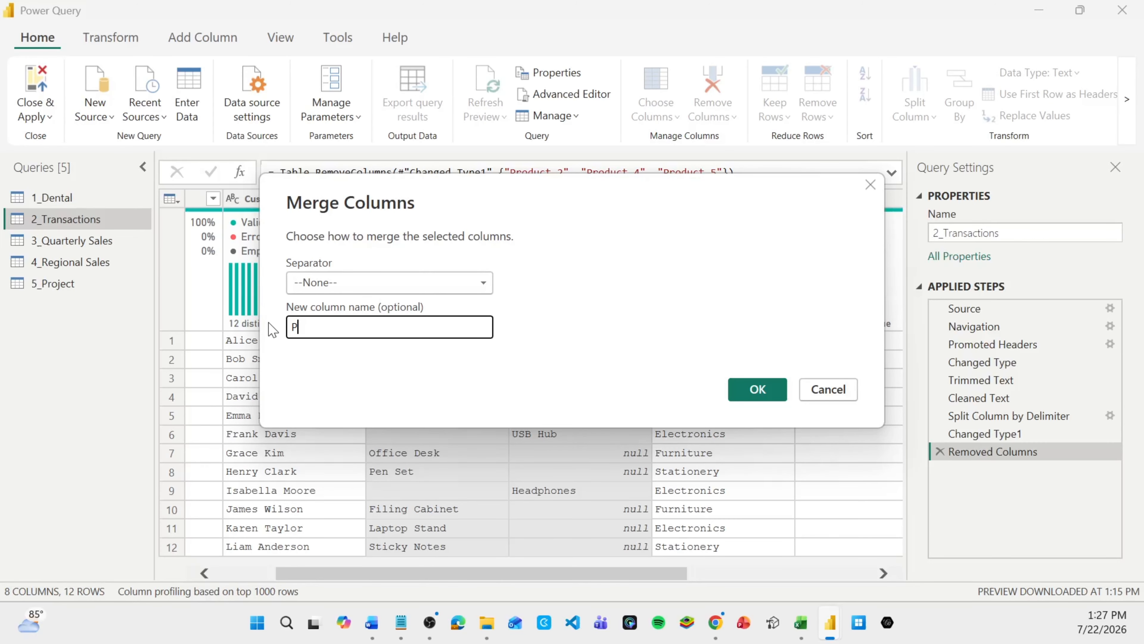
type("roduct")
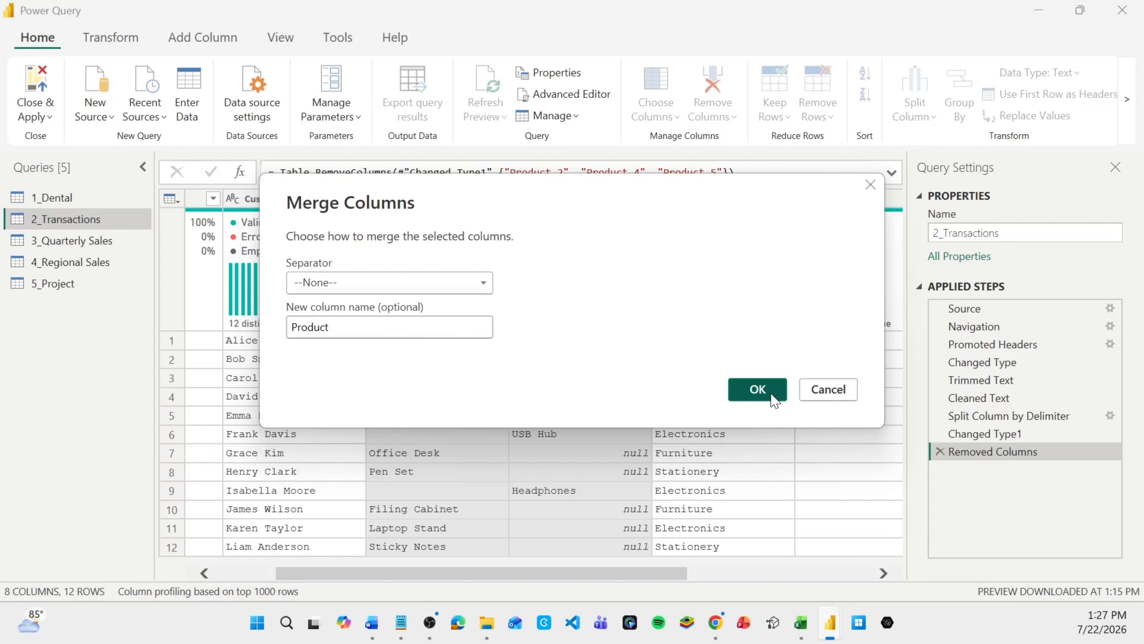
left_click(758, 389)
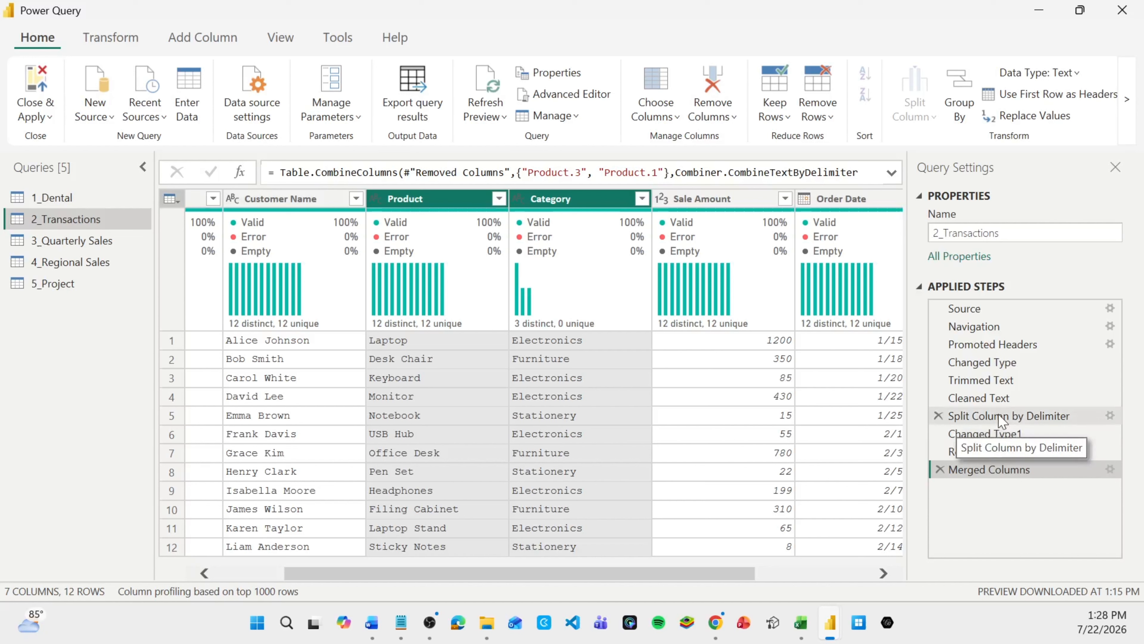
Delete the applied steps Merged Columns, Removed Columns, Changed Type1 and Split Column by Delimiter from 2_Transactions
left_click(940, 469)
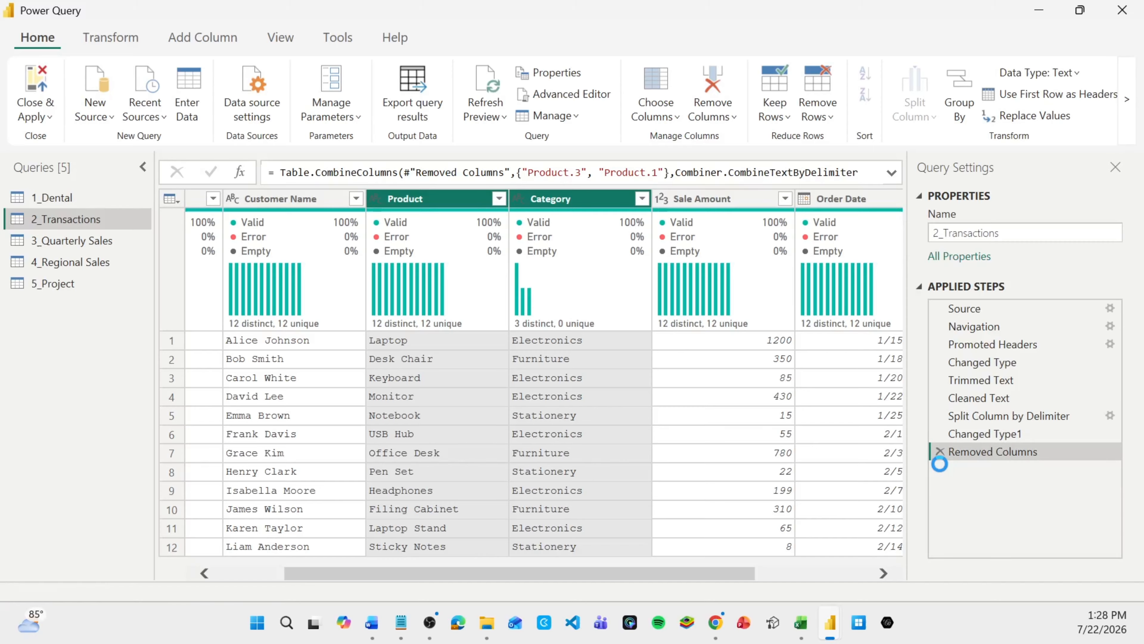
left_click(940, 451)
left_click(940, 433)
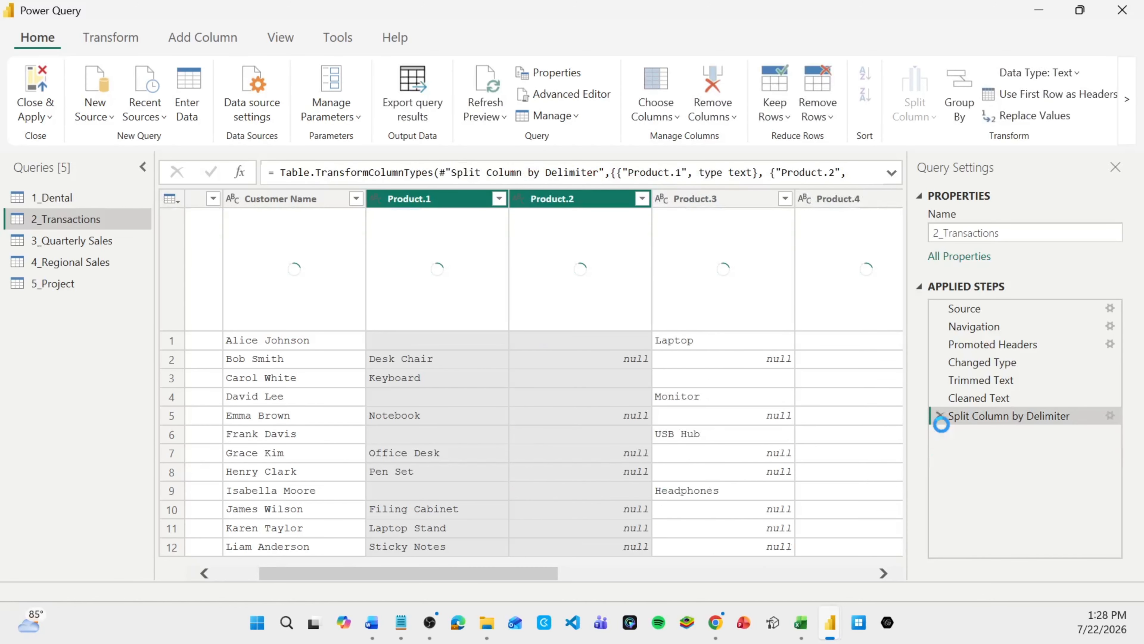
left_click(940, 416)
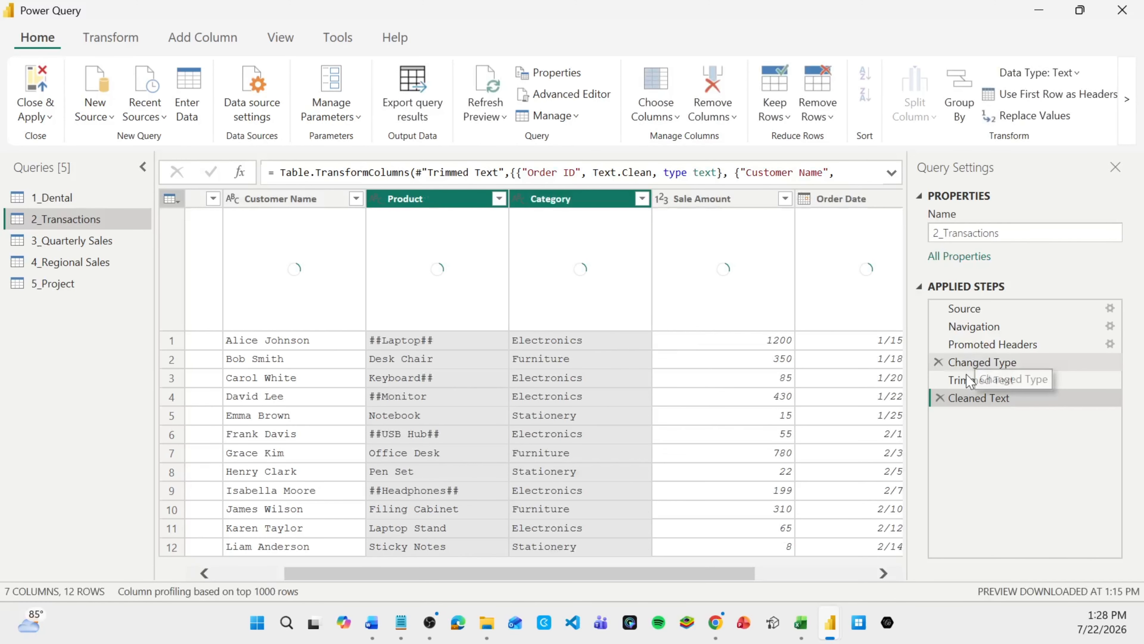
Edit the Trimmed Text step's formula so the Product column uses each Text.Trim(_,{"#"," "}), and apply it
left_click(973, 383)
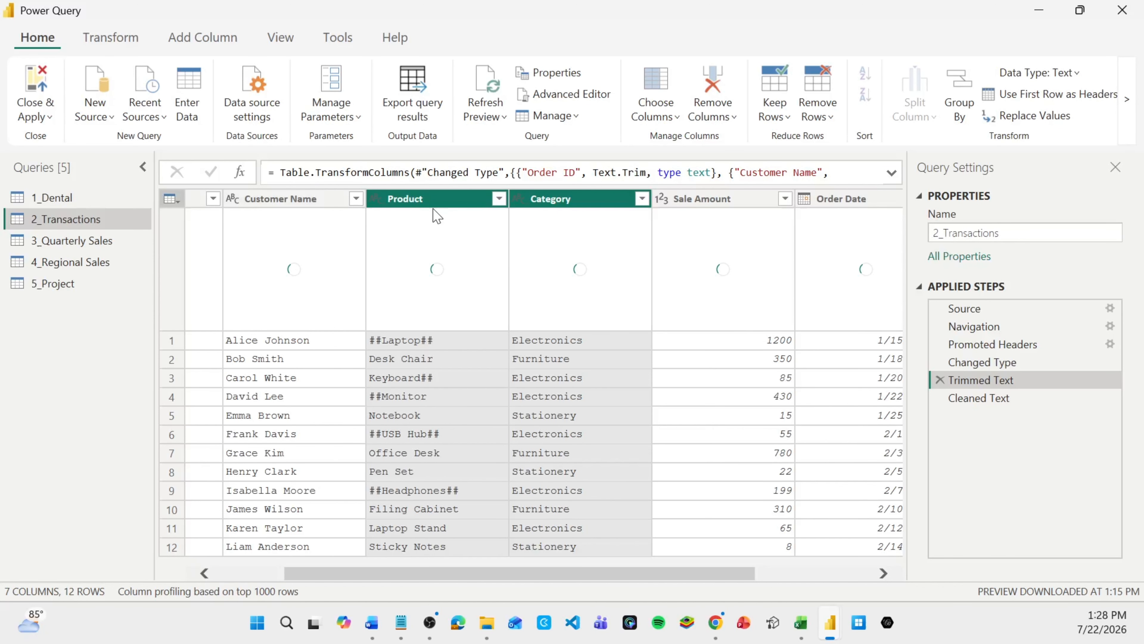
left_click(599, 174)
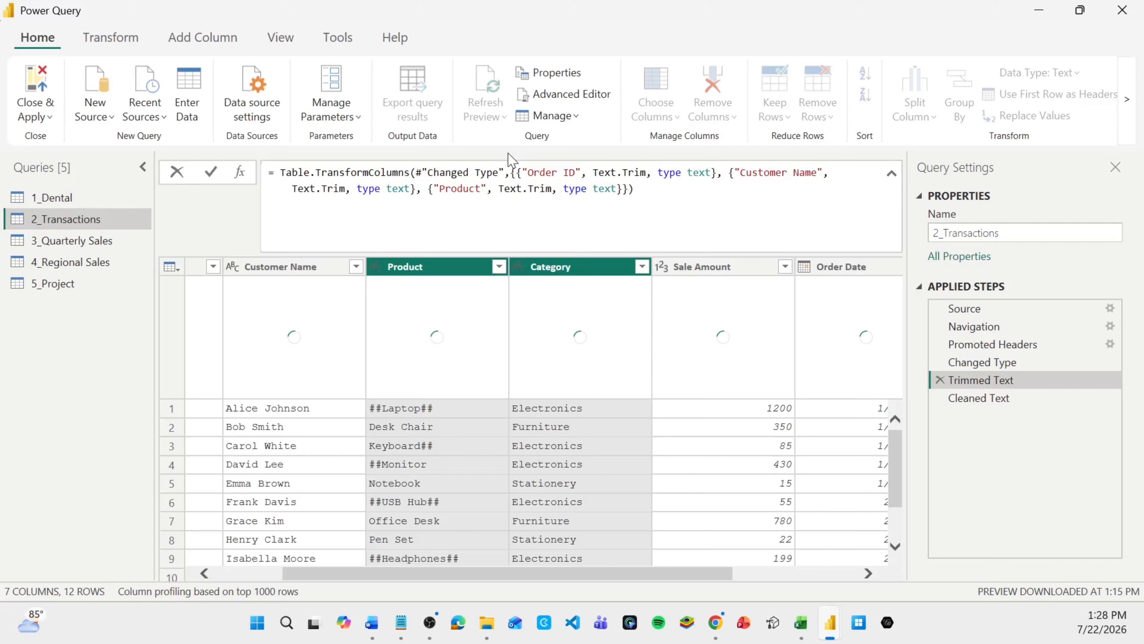
left_click(499, 188)
type("each")
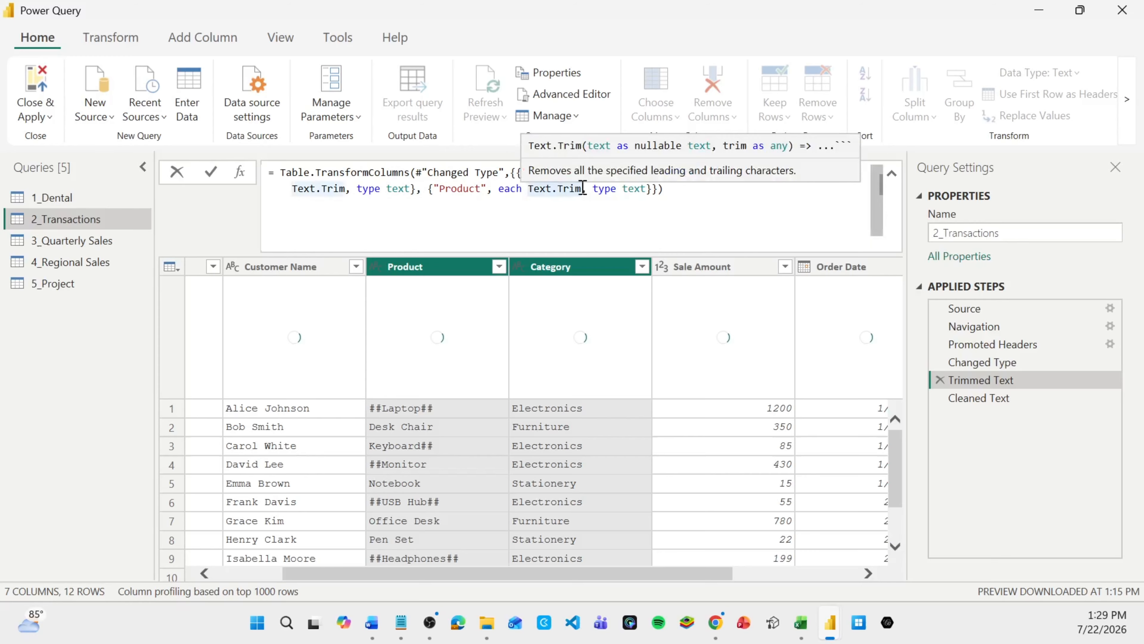
type("(")
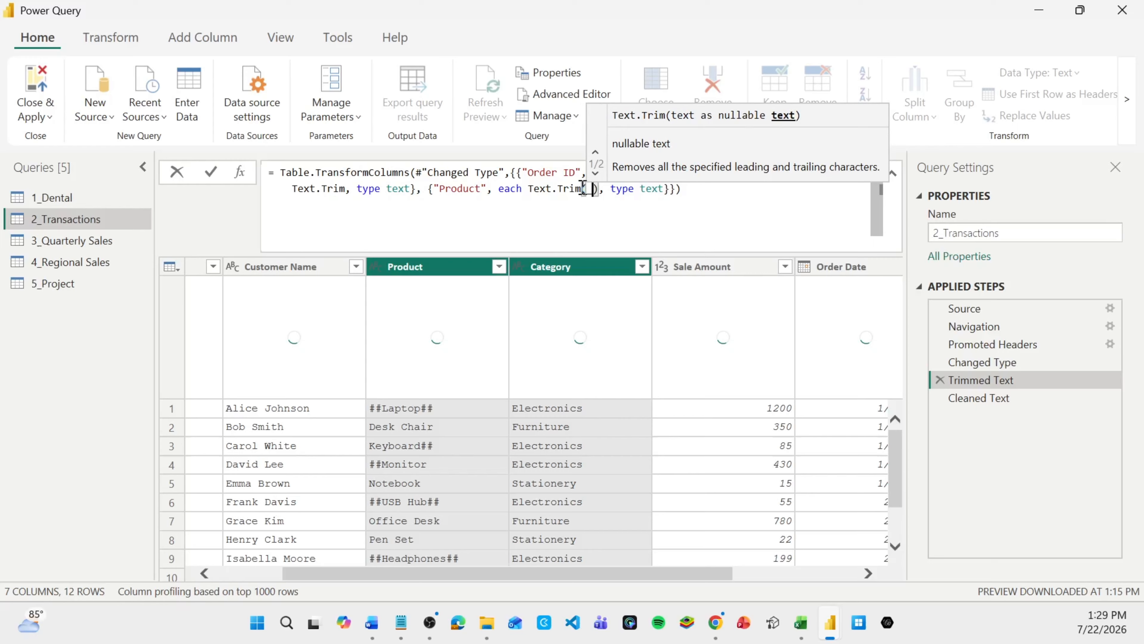
type("_,")
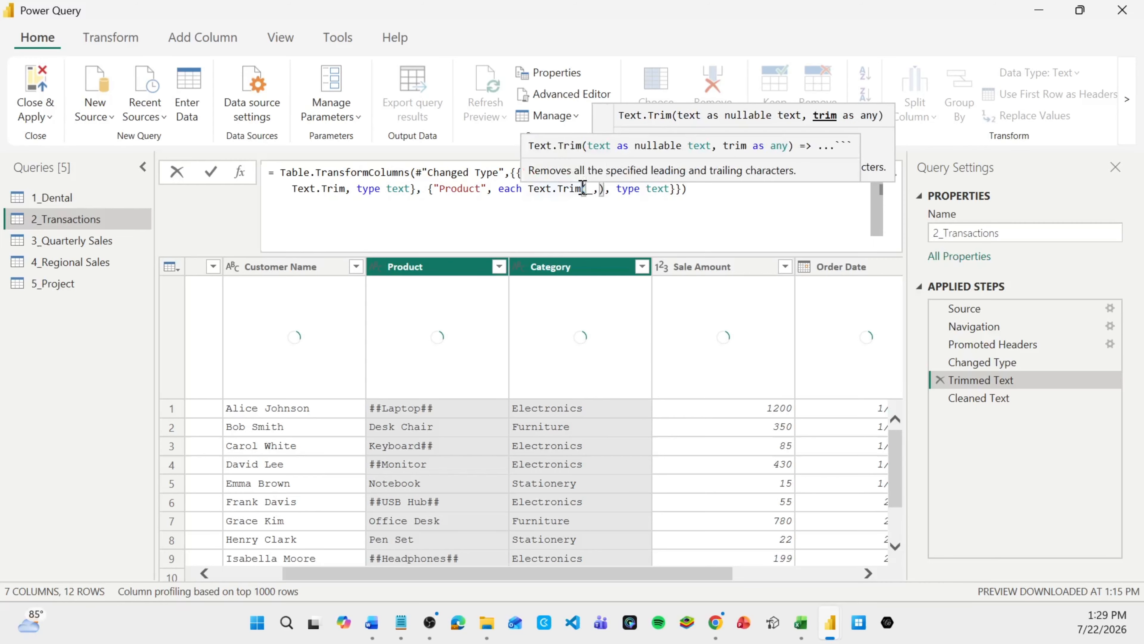
type("{")
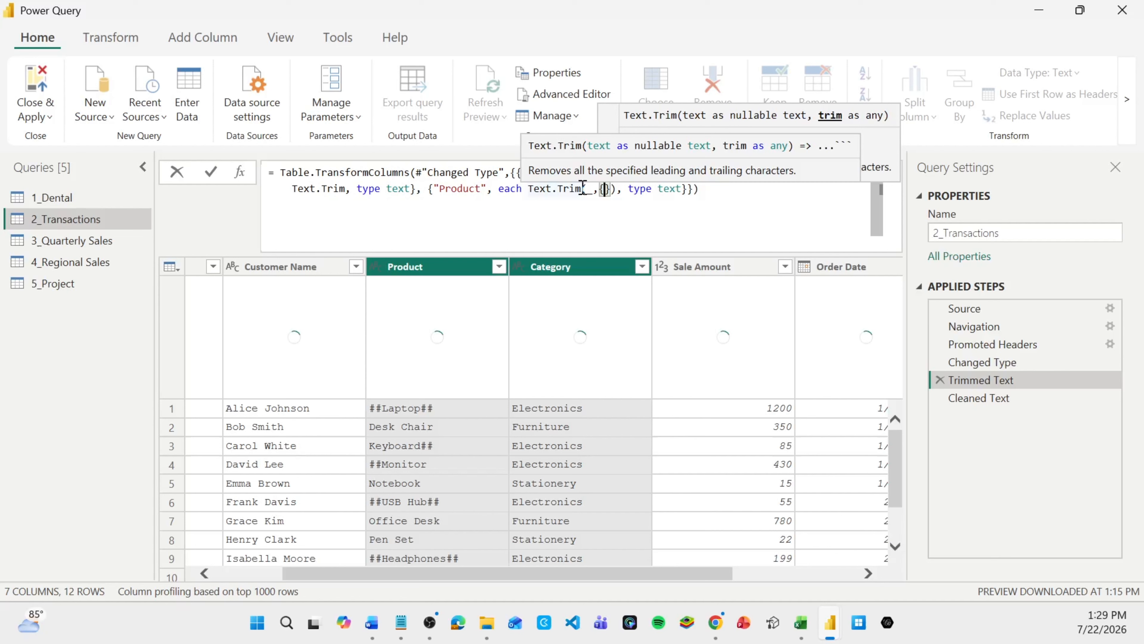
type("\"#\"")
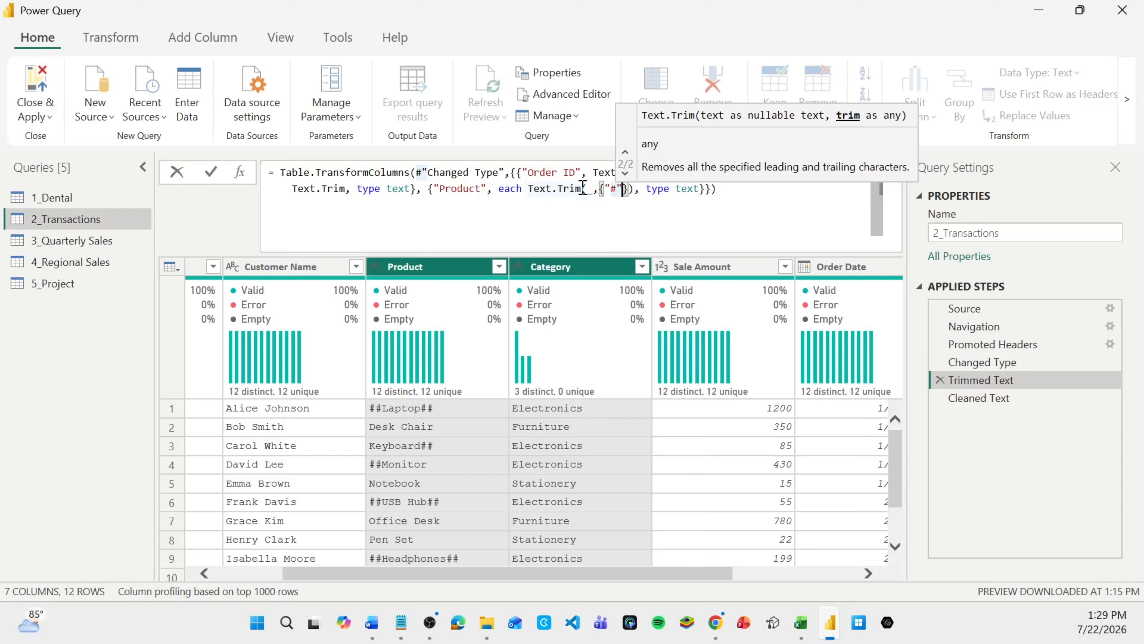
type(",\" \"")
left_click(211, 177)
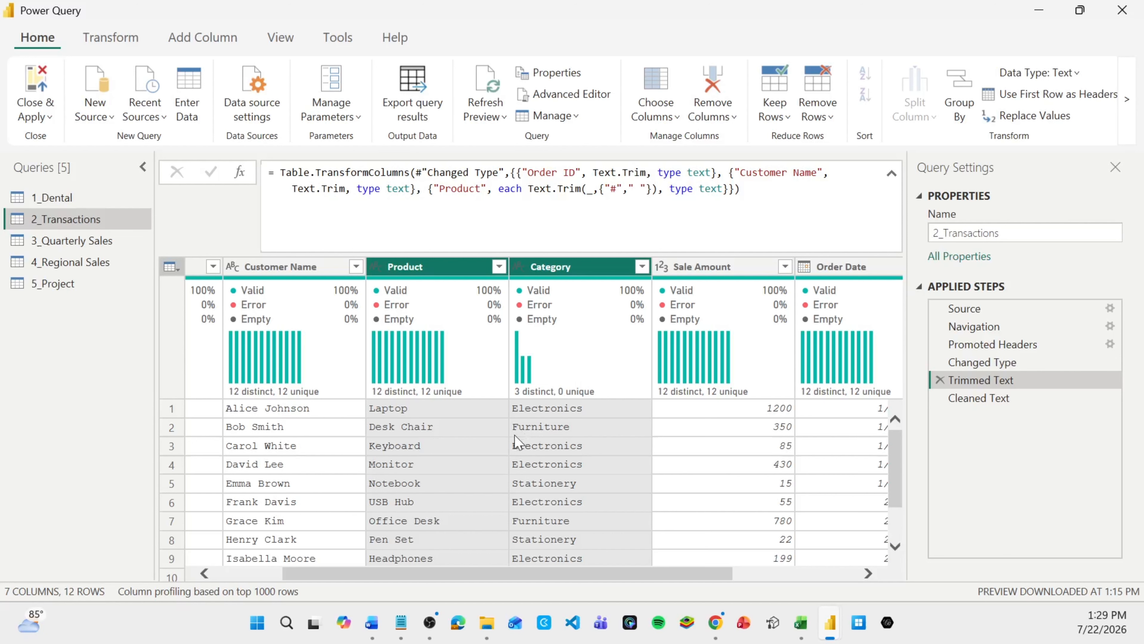
Start a custom column named Total Cost in the 1_Dental query
left_click(57, 200)
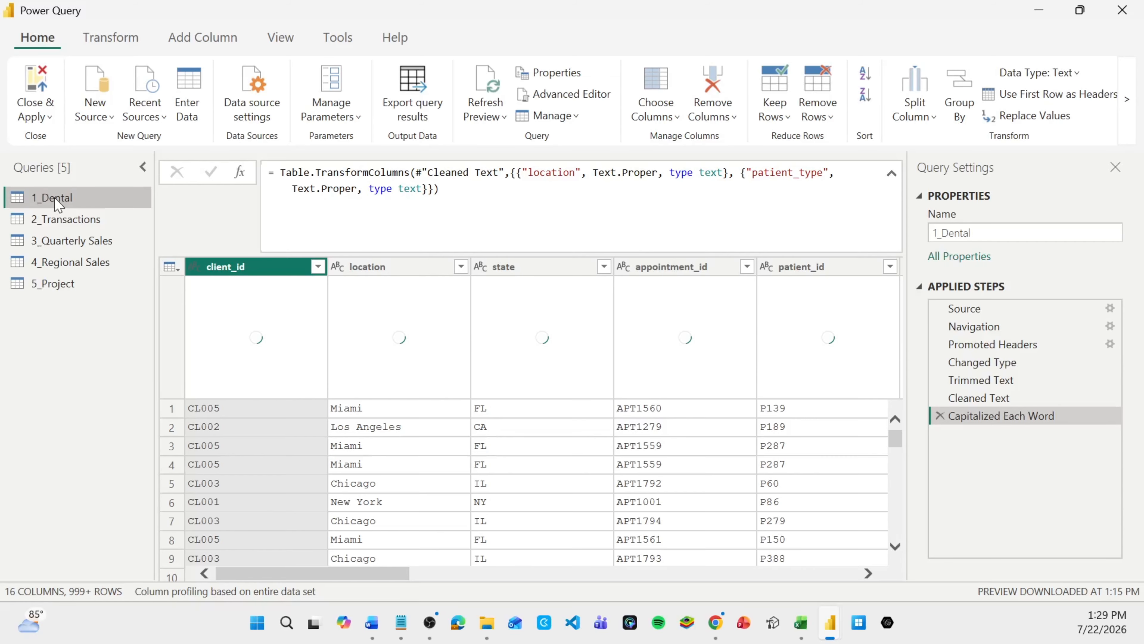
left_click(202, 37)
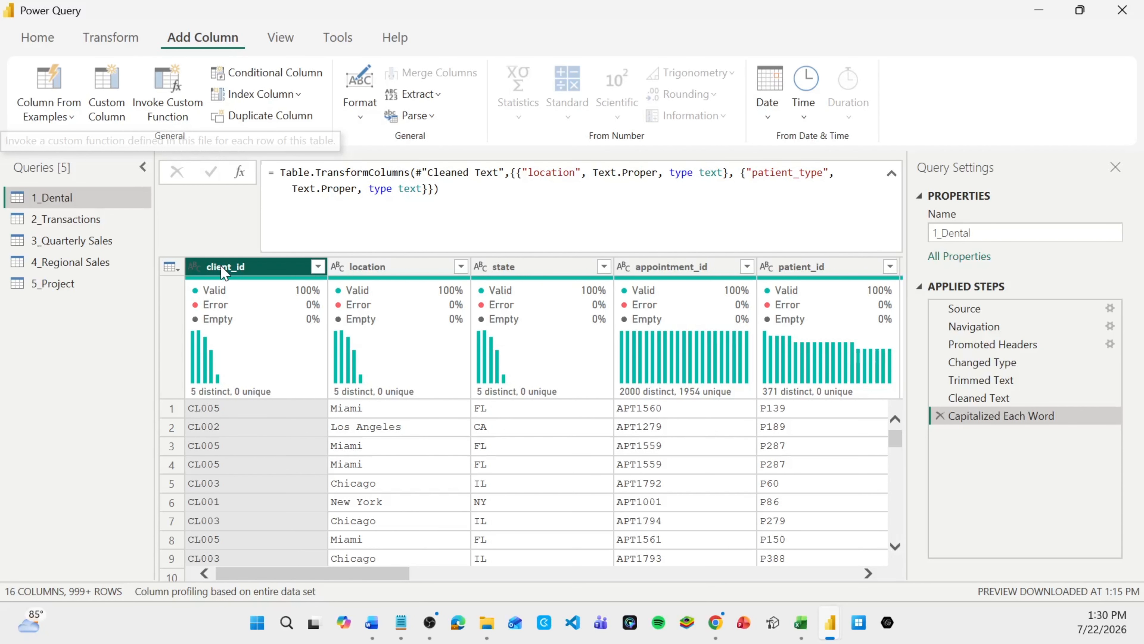
left_click_drag(311, 573, 975, 585)
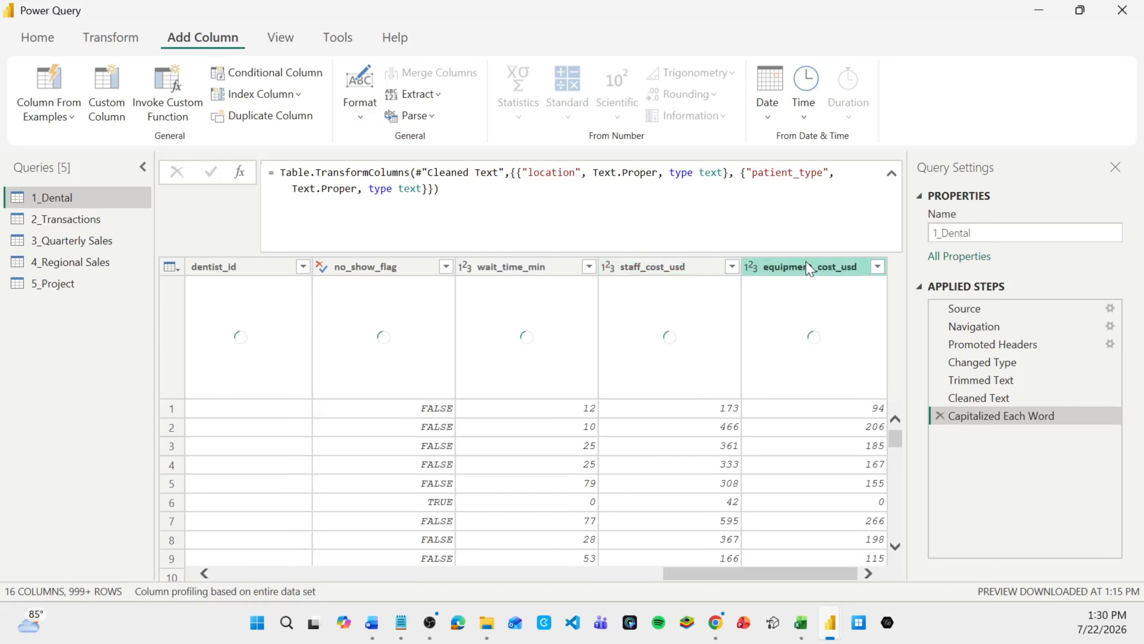
left_click(118, 115)
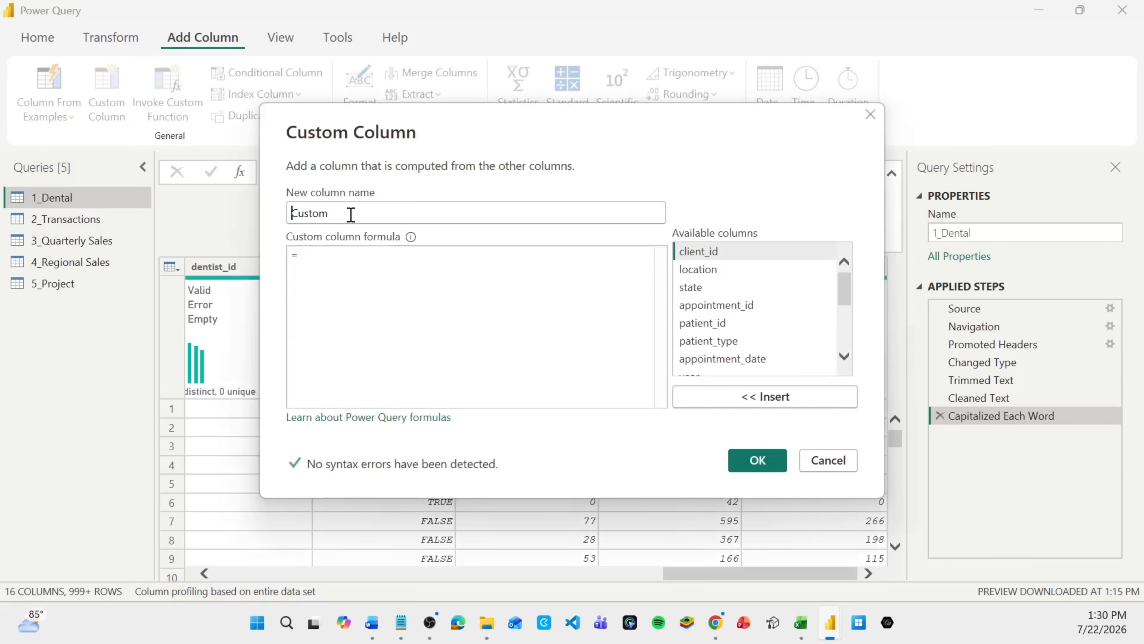
double_click(351, 215)
type("Tota")
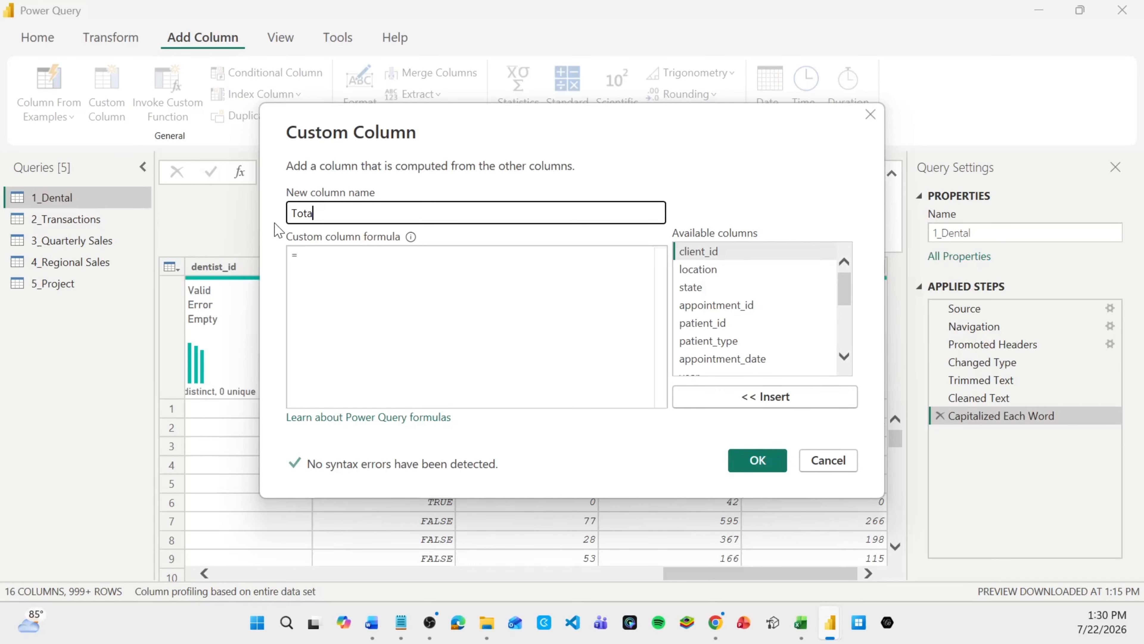
type("l Cost")
key("Tab")
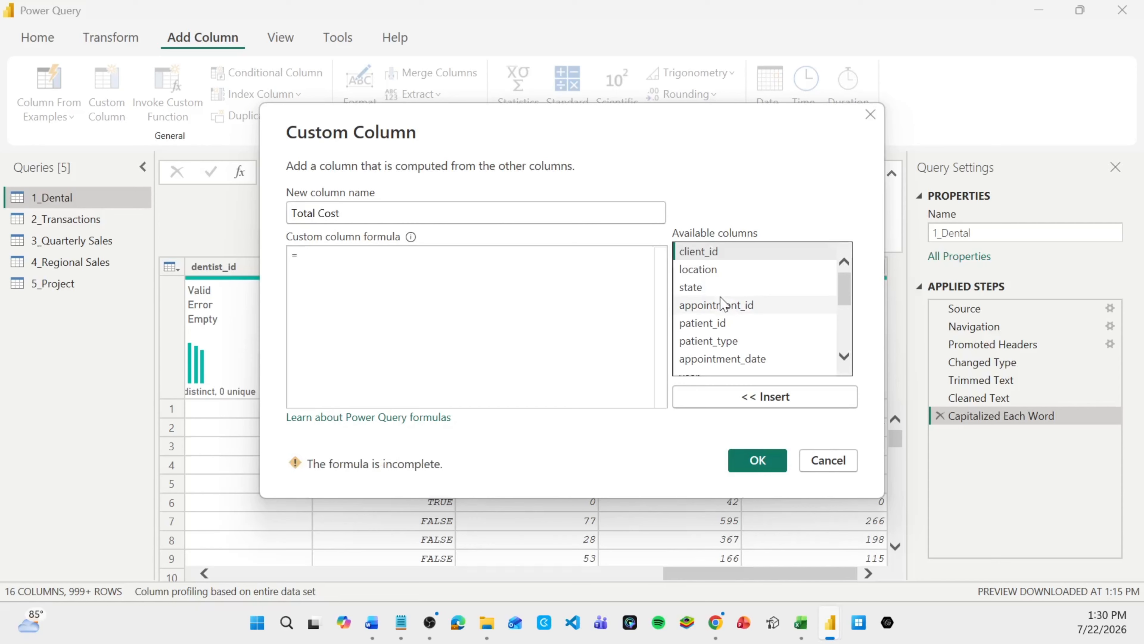
Define the Total Cost formula as [staff_cost_usd] + [equipment_cost_usd] and create the column
scroll(722, 304, "down", 3)
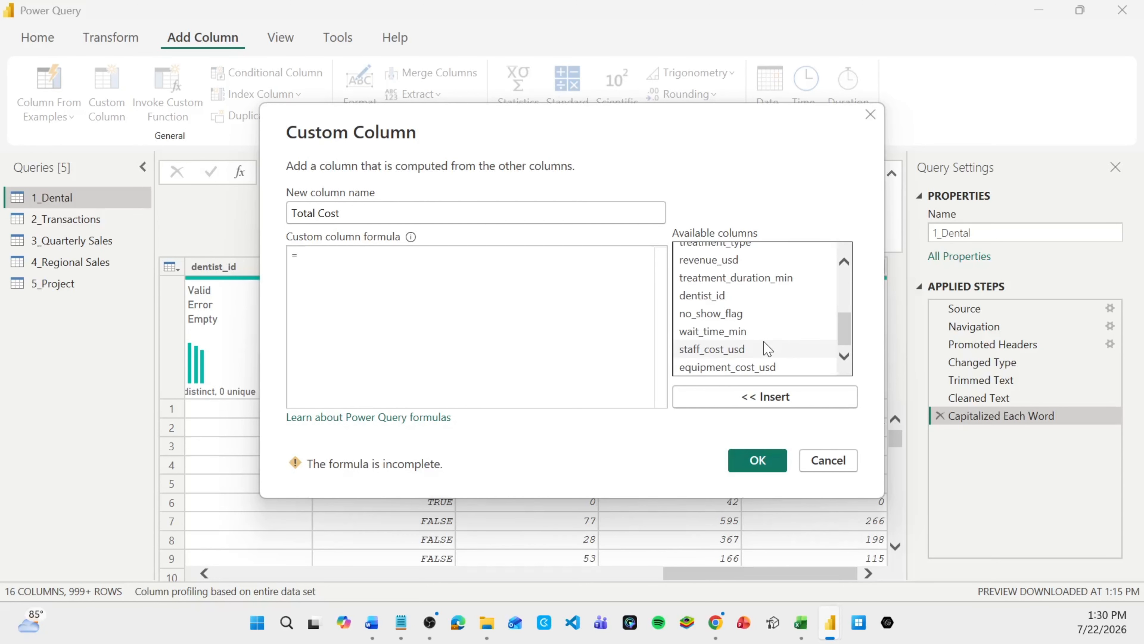
left_click(767, 348)
left_click(735, 399)
type("+")
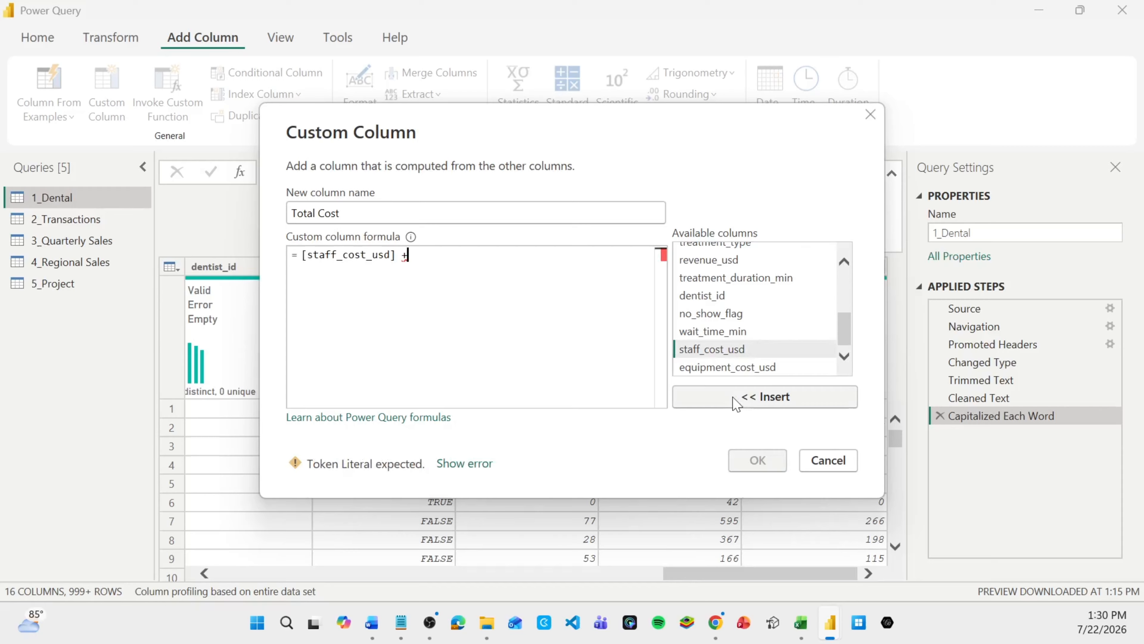
left_click(733, 366)
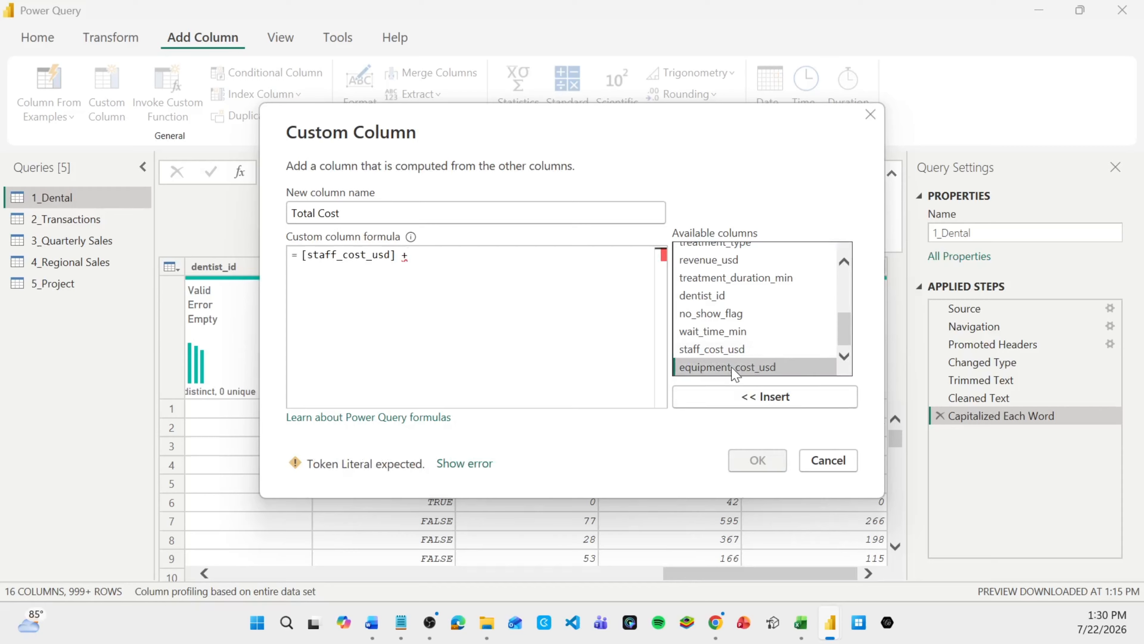
left_click(752, 399)
left_click(757, 459)
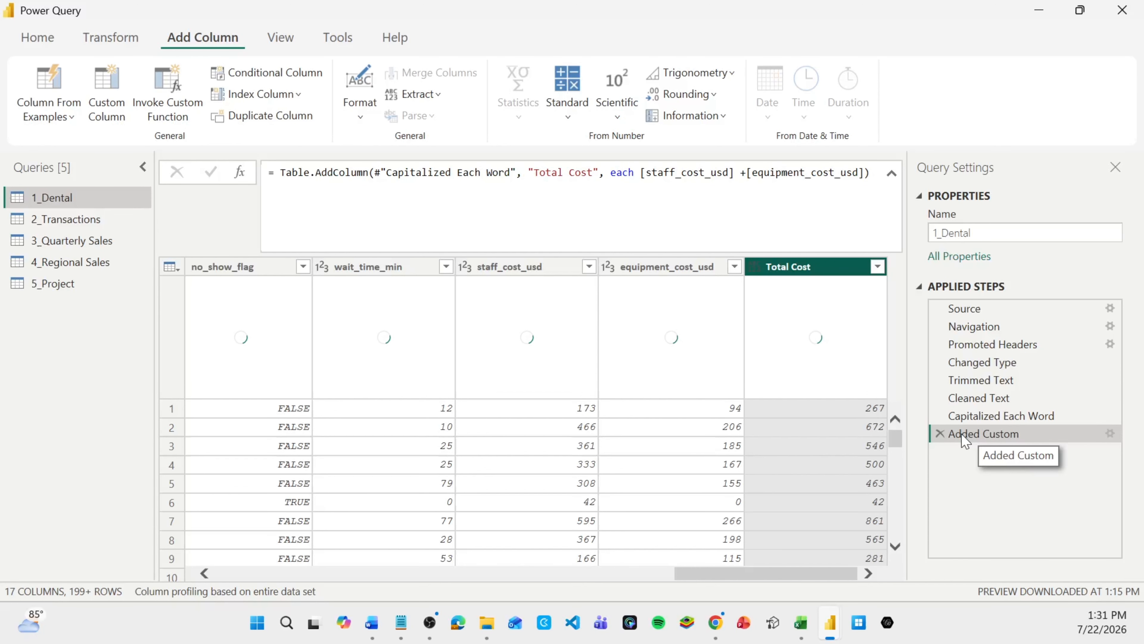
Add a conditional column named Revenue Flag that outputs >500 when revenue_usd is greater than 500
left_click(247, 82)
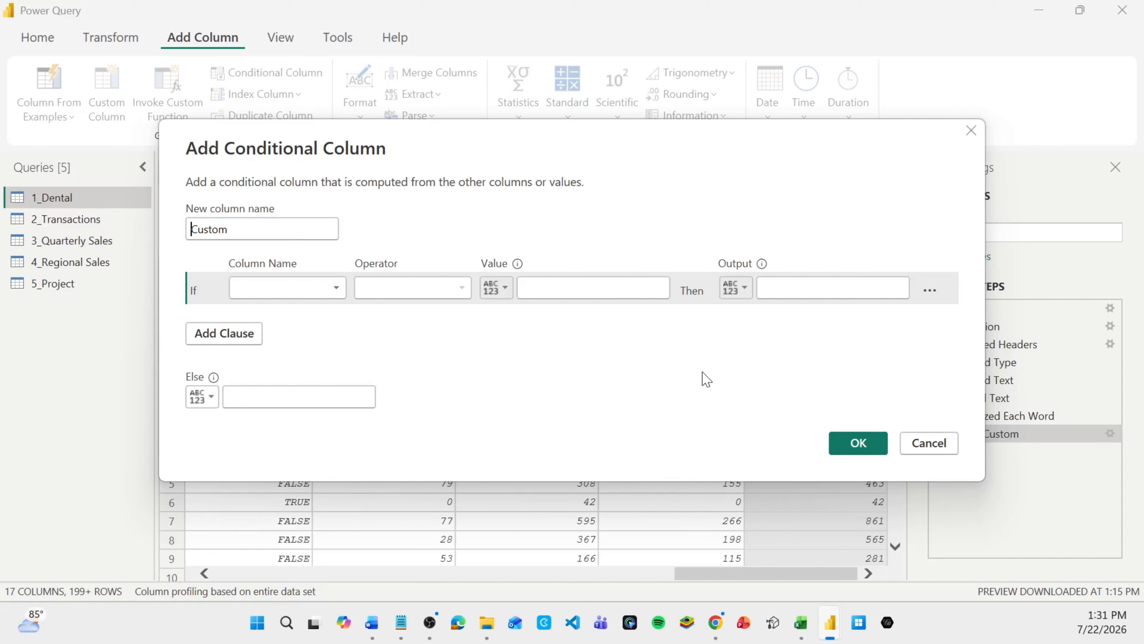
left_click_drag(235, 229, 145, 227)
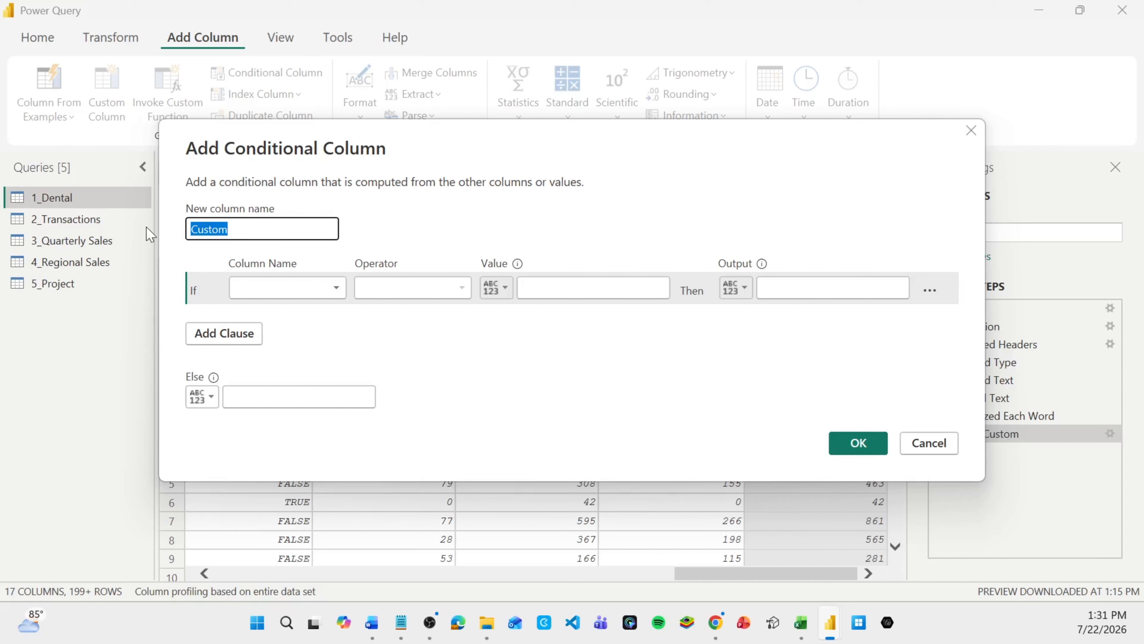
type("Revenue F")
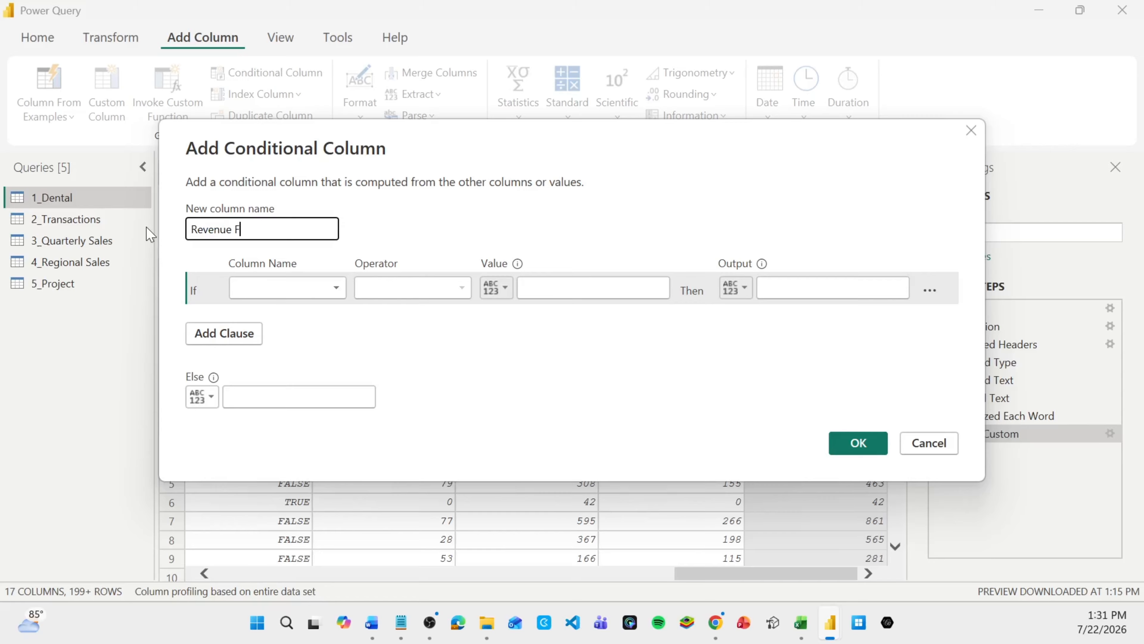
type("lag")
left_click(287, 287)
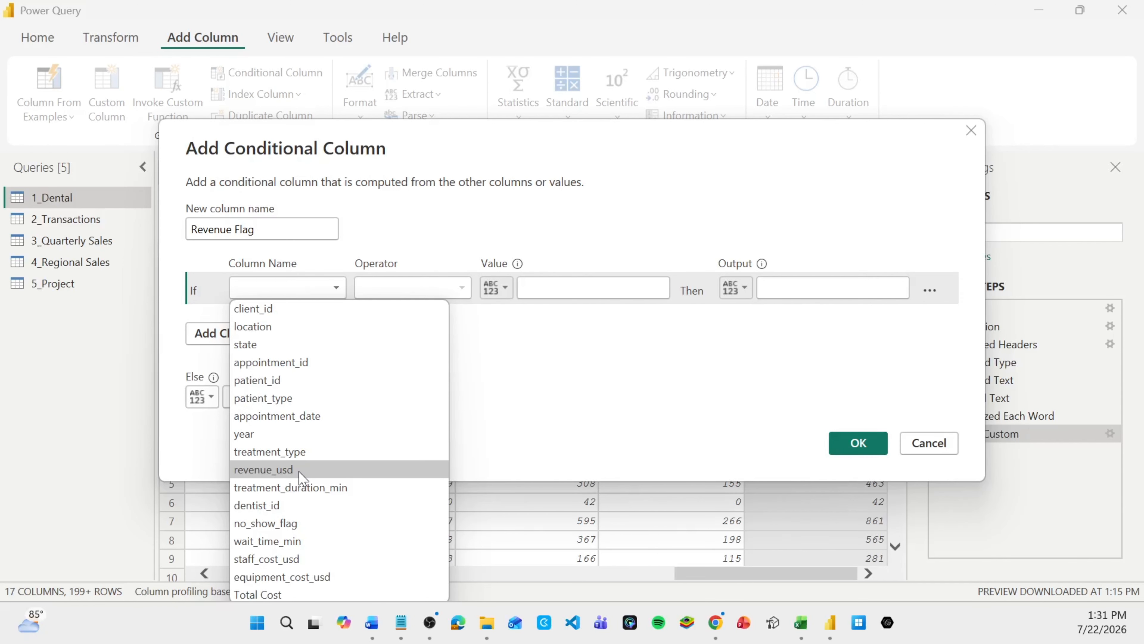
left_click(302, 470)
left_click(412, 288)
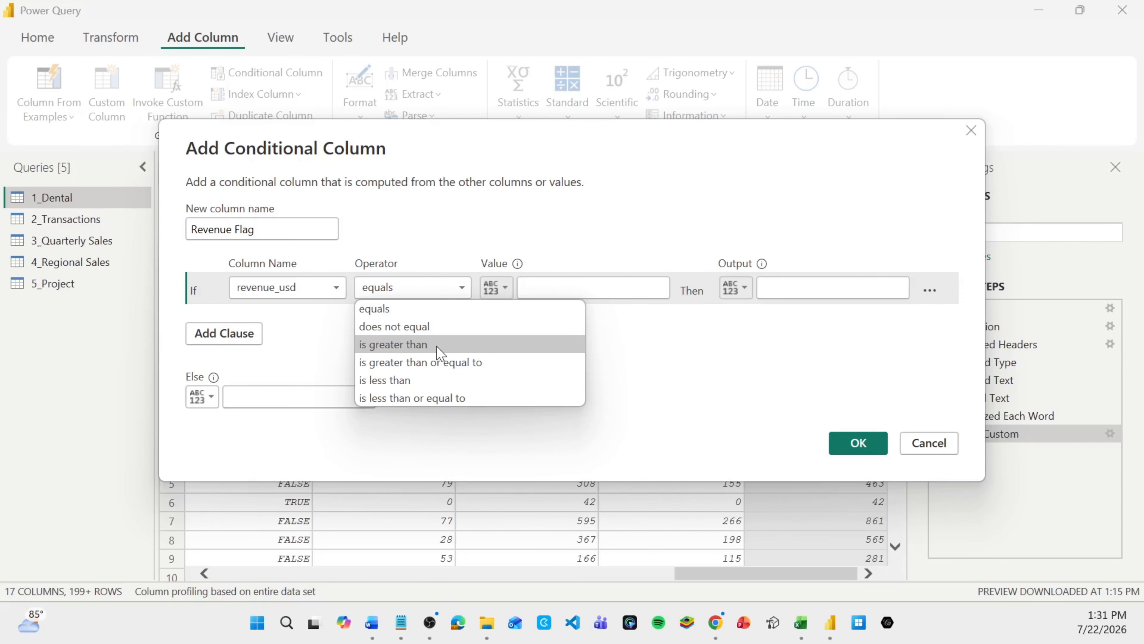
left_click(439, 345)
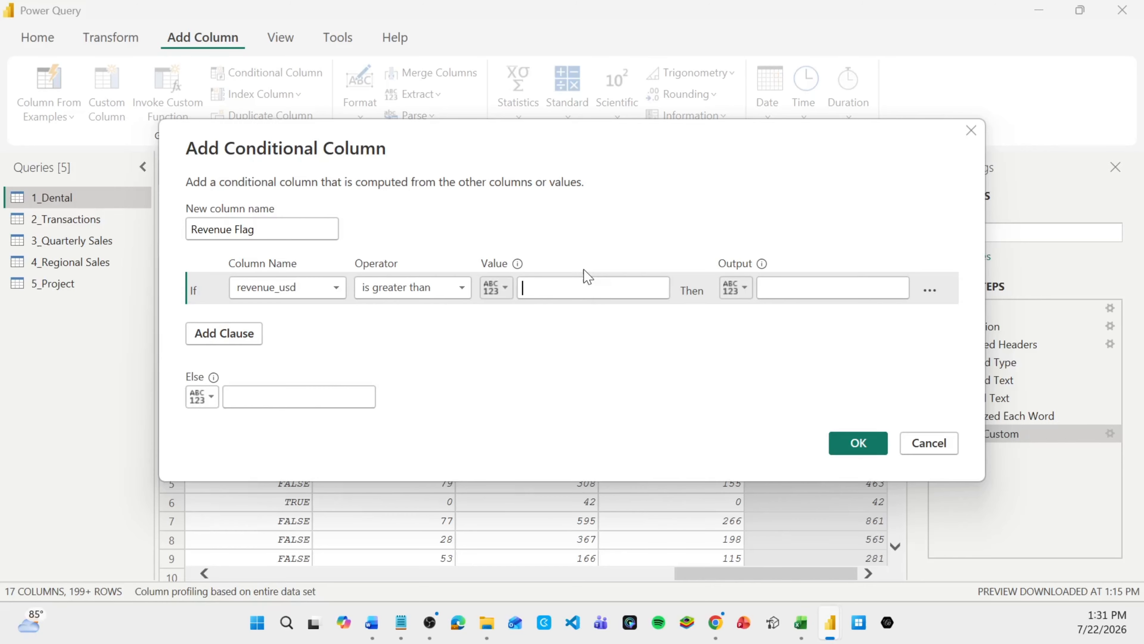
type("500")
left_click(867, 292)
type(">500")
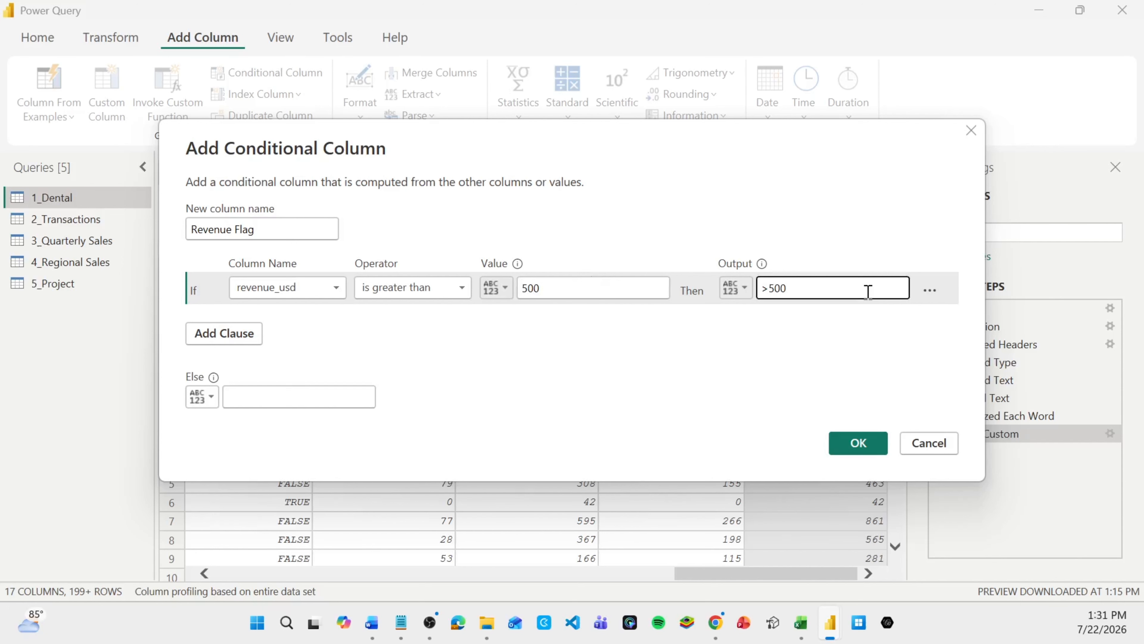
left_click(869, 446)
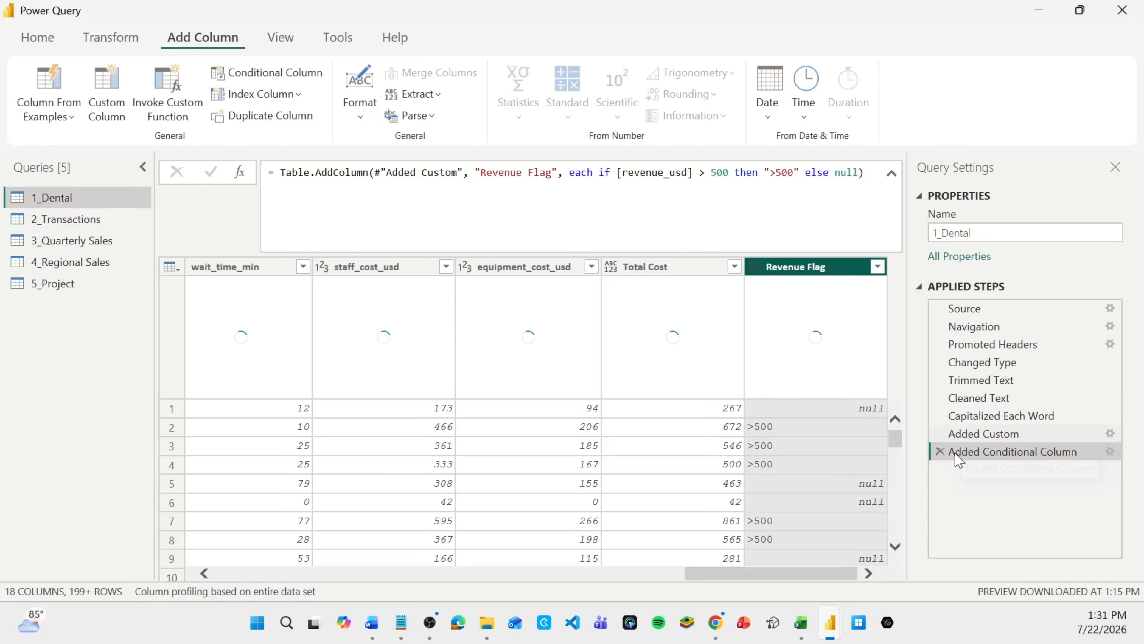
Edit the Added Conditional Column step so Revenue Flag returns "< 500" for all other rows
double_click(1006, 452)
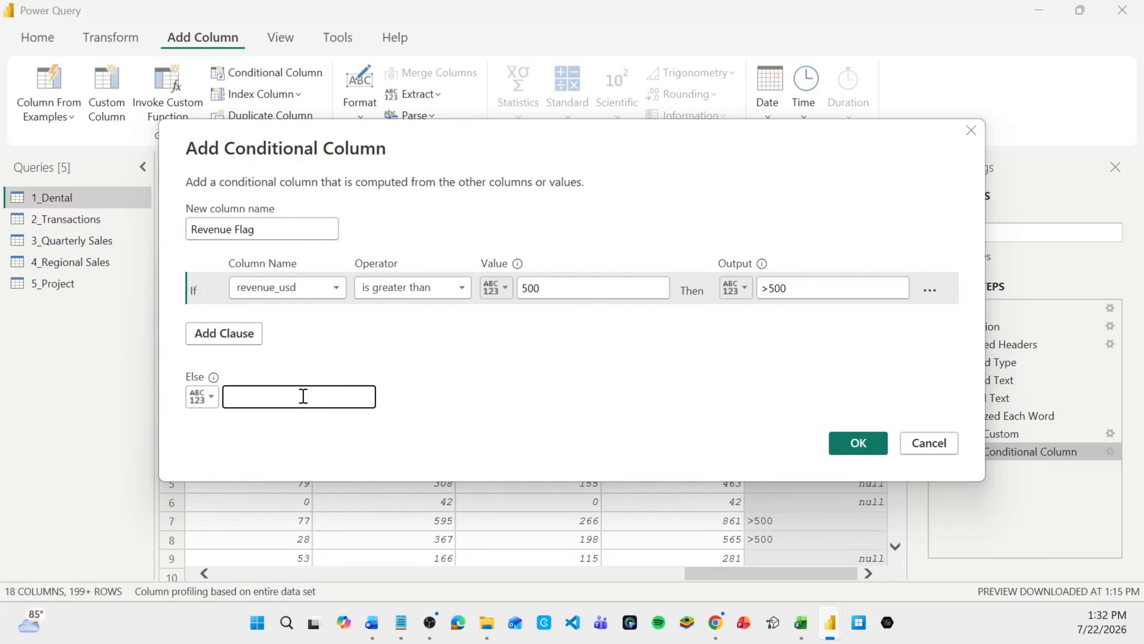
type("< 500")
key("Return")
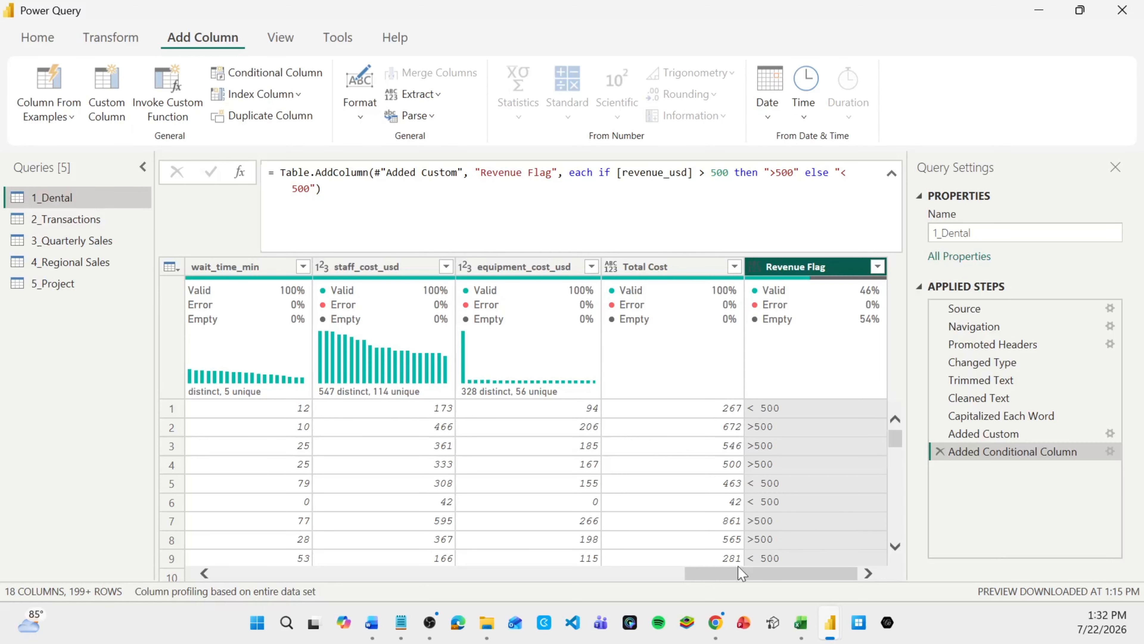
Move the revenue_usd column to between equipment_cost_usd and Total Cost
left_click_drag(742, 574, 583, 561)
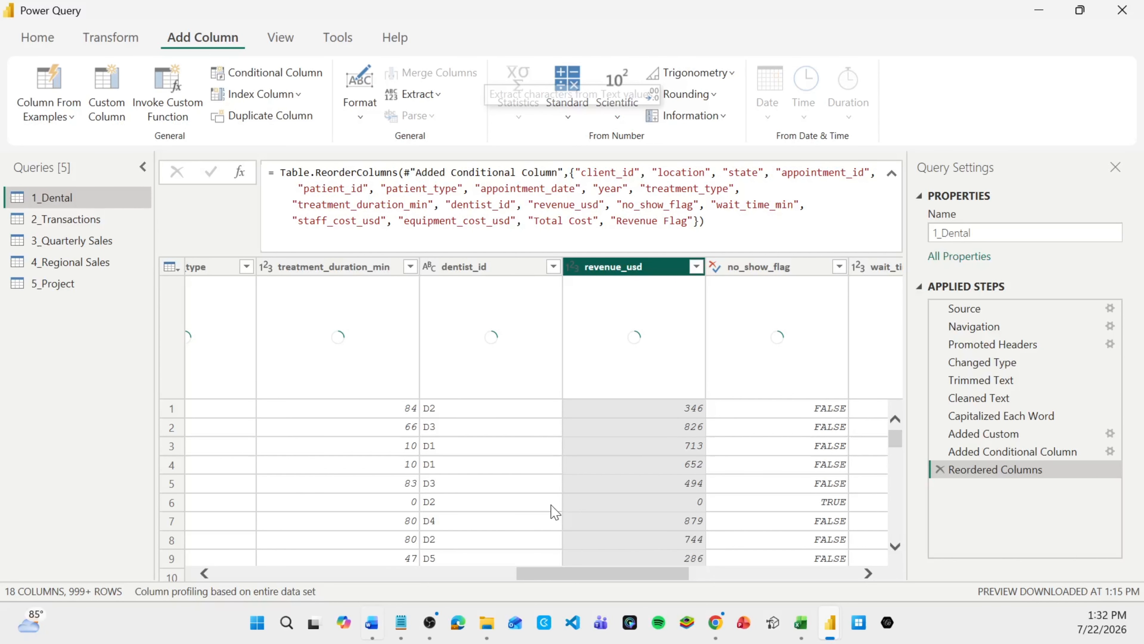
left_click_drag(646, 267, 798, 276)
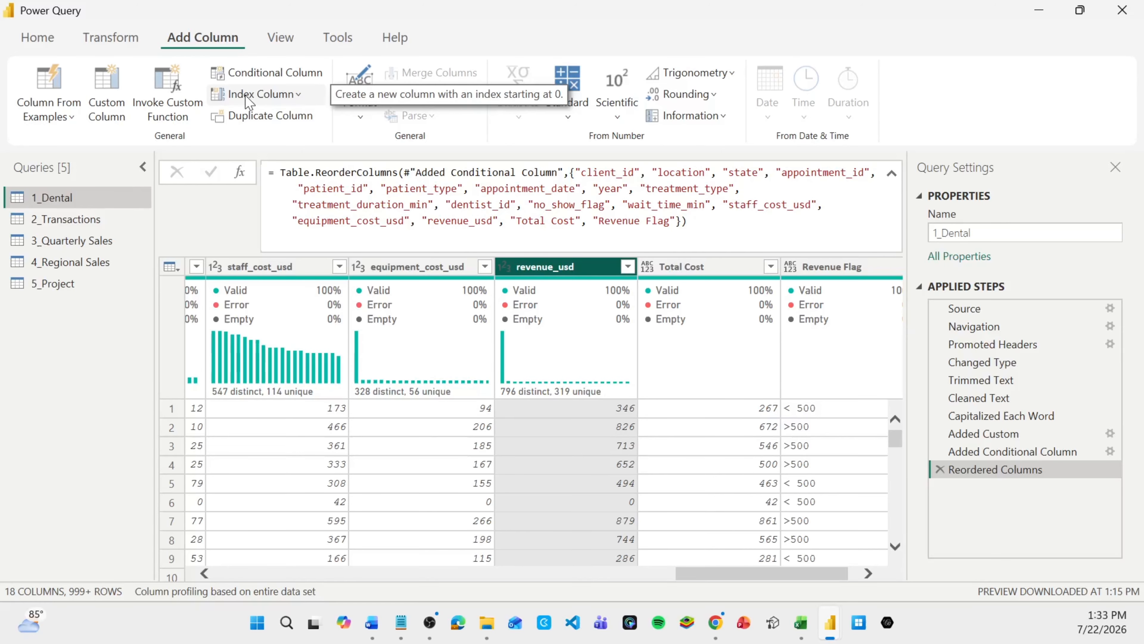
Edit the Added Conditional Column step to remove the space from its Else value, making it <500
left_click(998, 452)
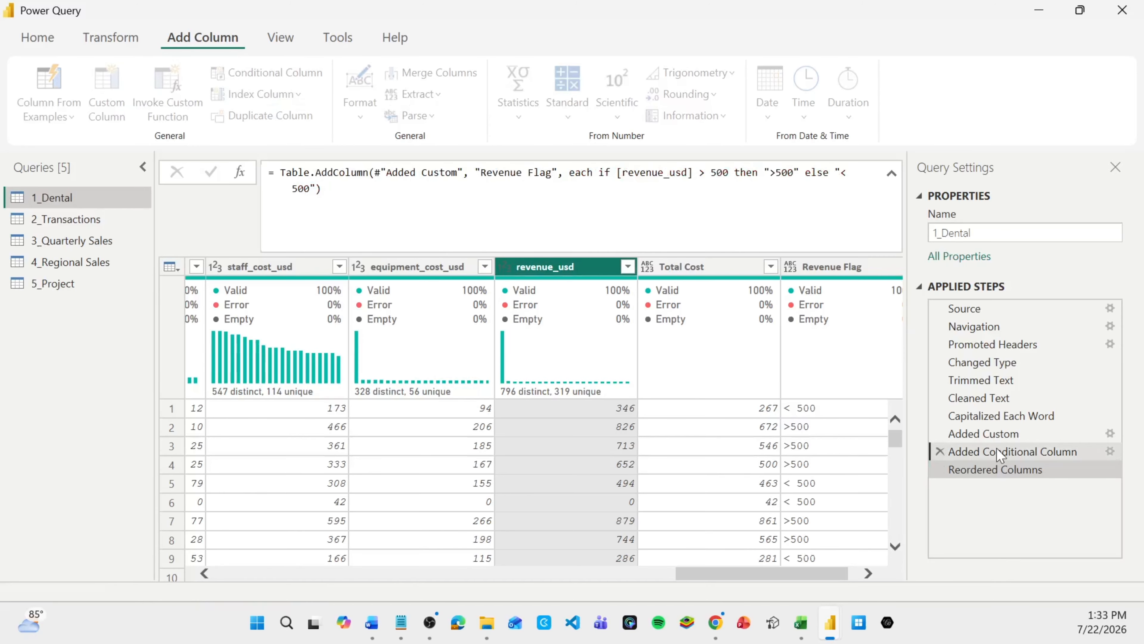
double_click(999, 452)
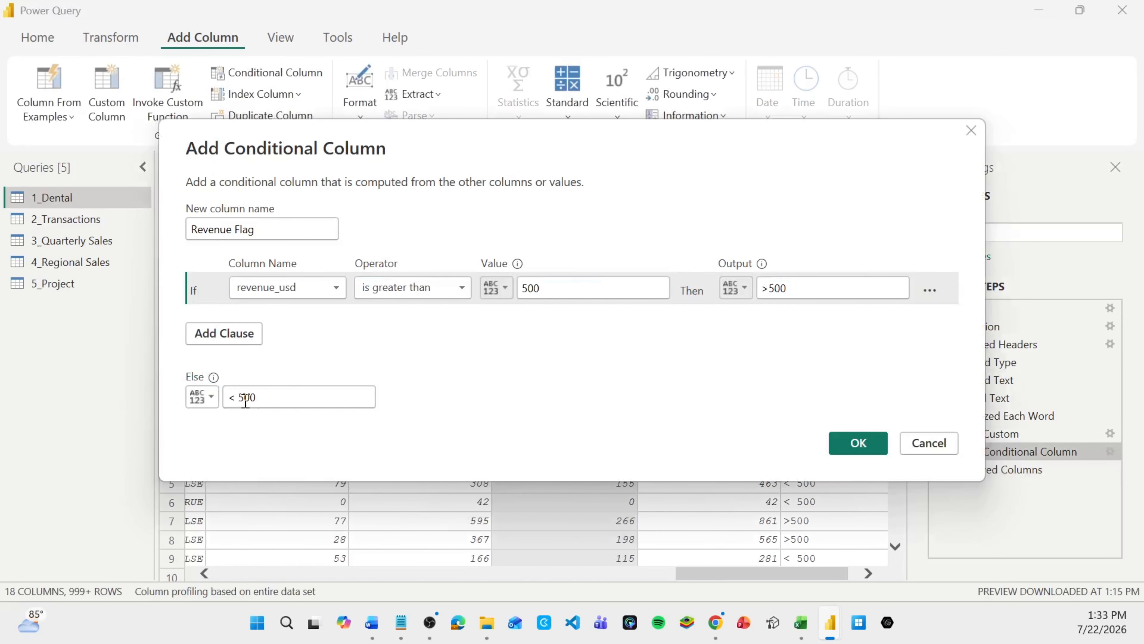
left_click(239, 398)
key("BackSpace")
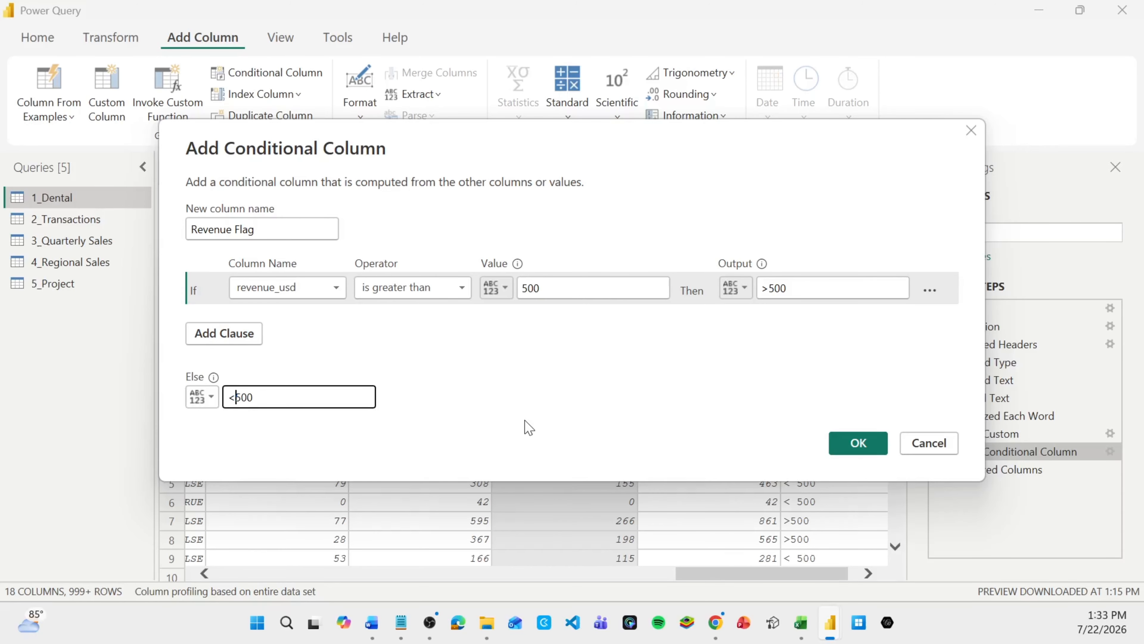
key("Return")
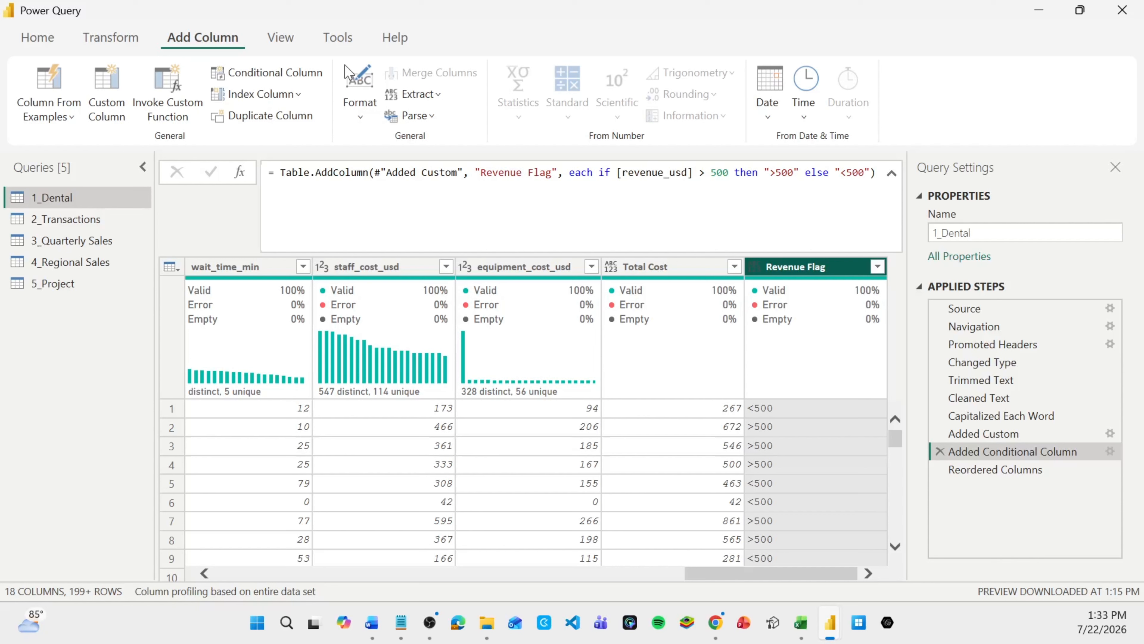
Try extracting the text before the space within the Customer Name column of 2_Transactions, and delete that applied step
left_click(111, 38)
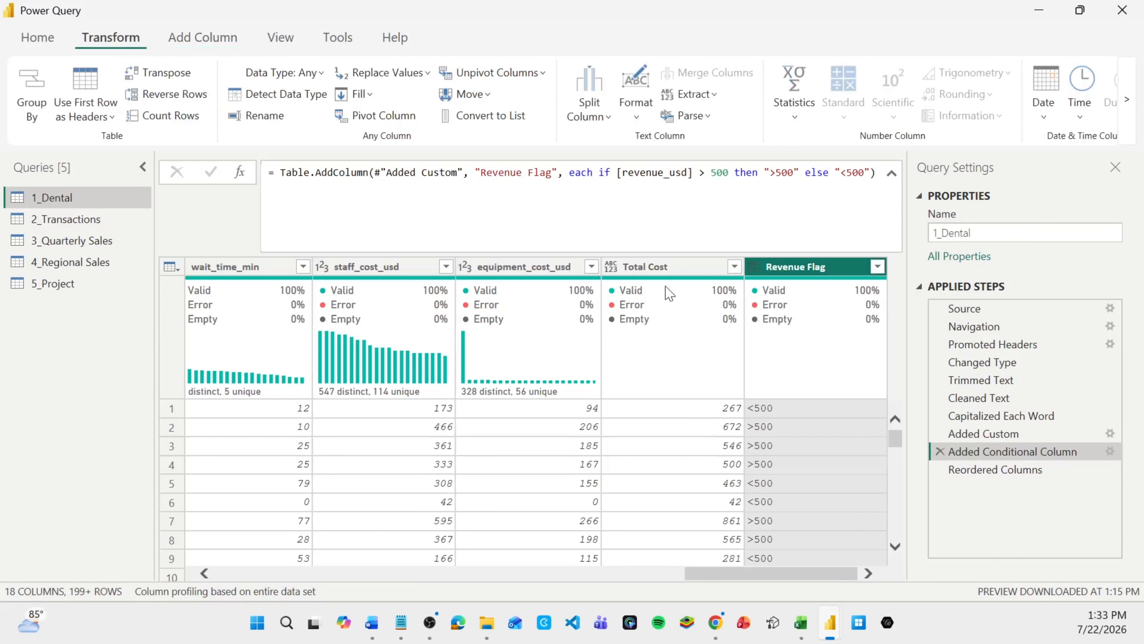
mouse_move(670, 294)
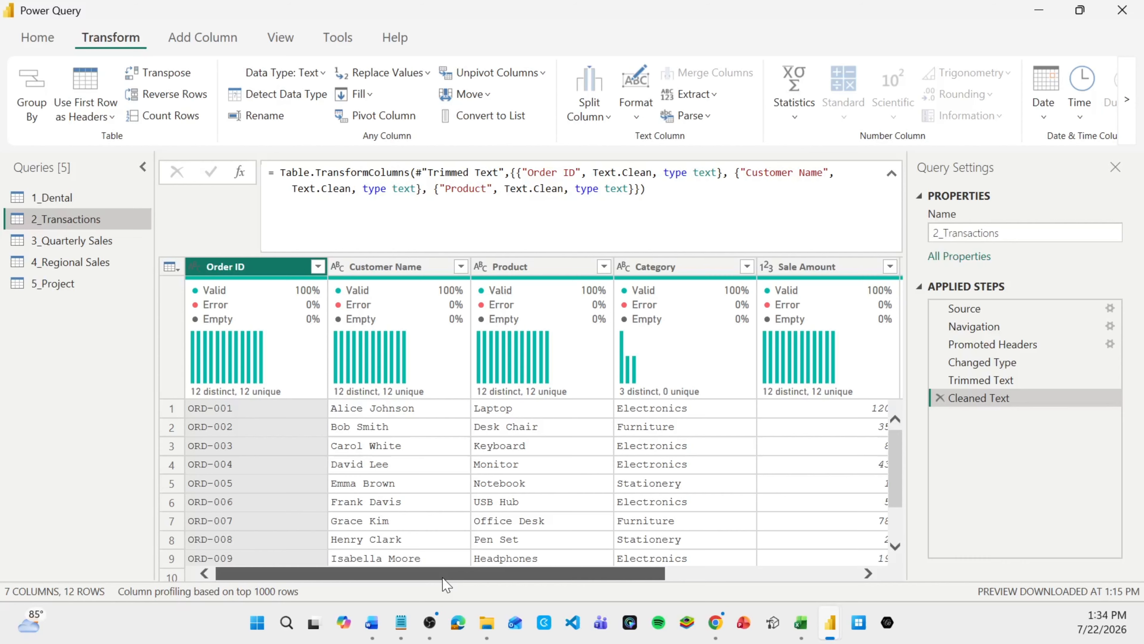
left_click(353, 392)
left_click(690, 93)
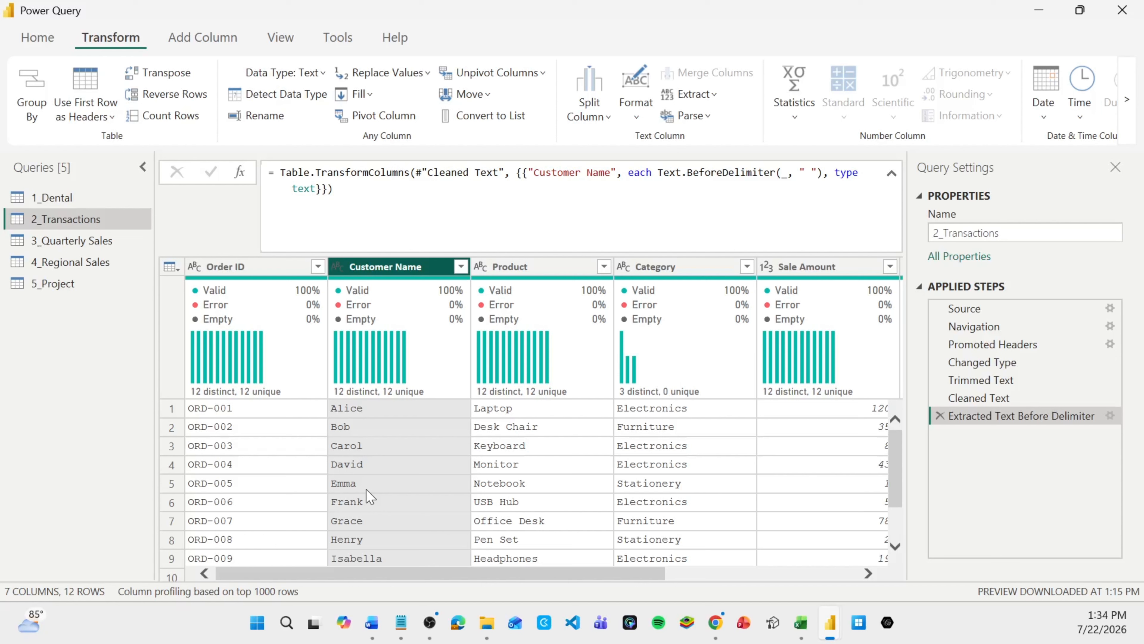
left_click(940, 416)
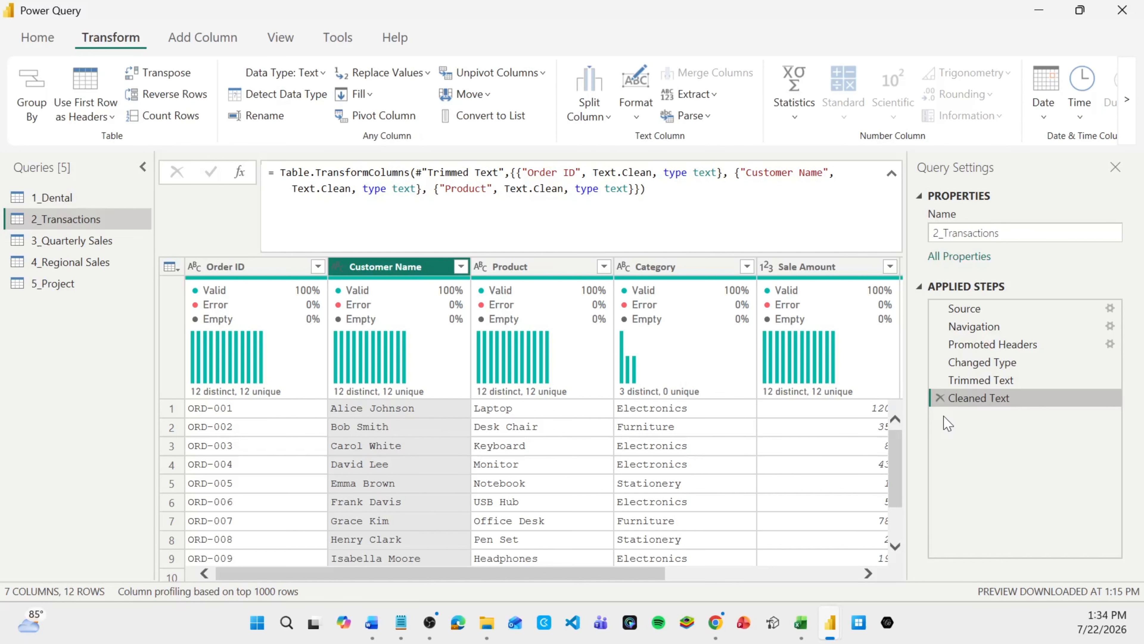
Add a new column containing the text before the space in Customer Name and rename it First Name
left_click(202, 37)
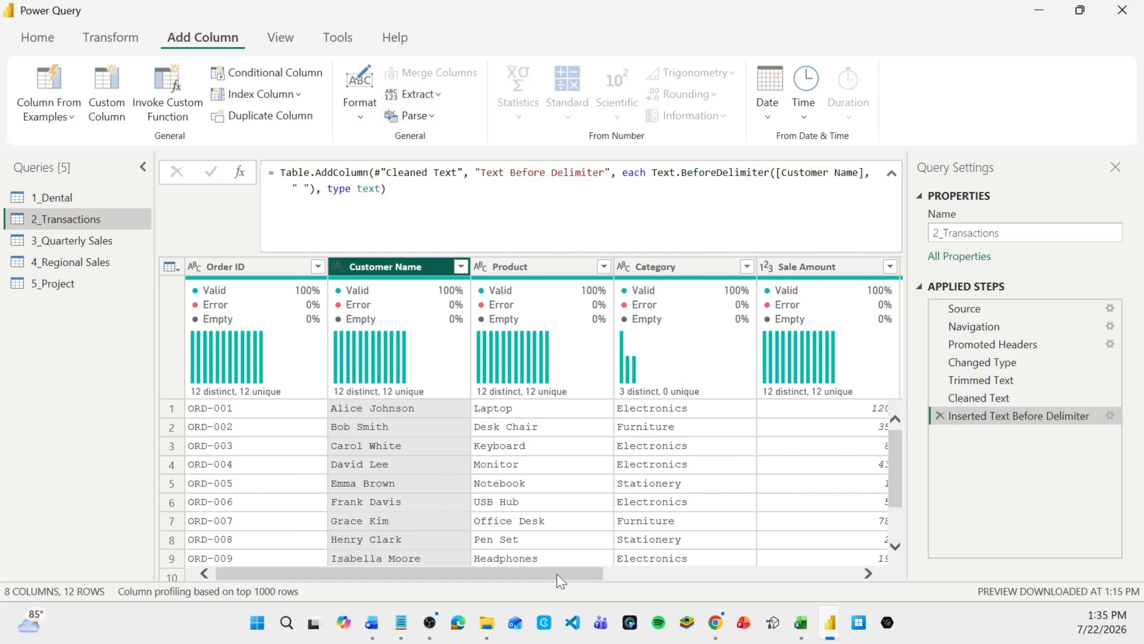
left_click_drag(559, 574, 813, 574)
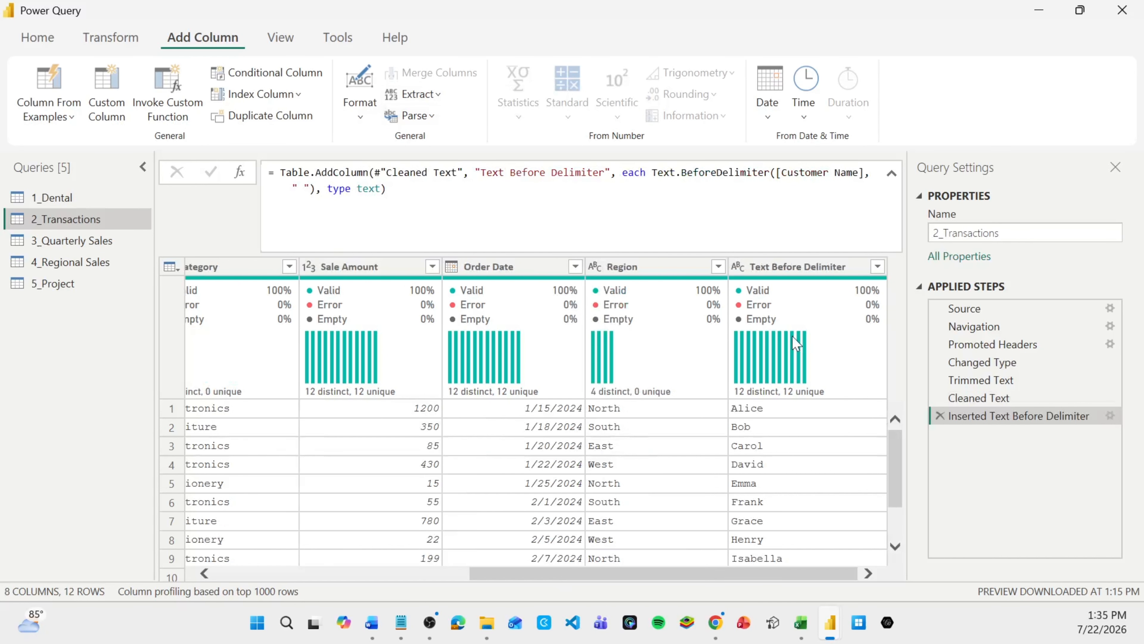
double_click(794, 267)
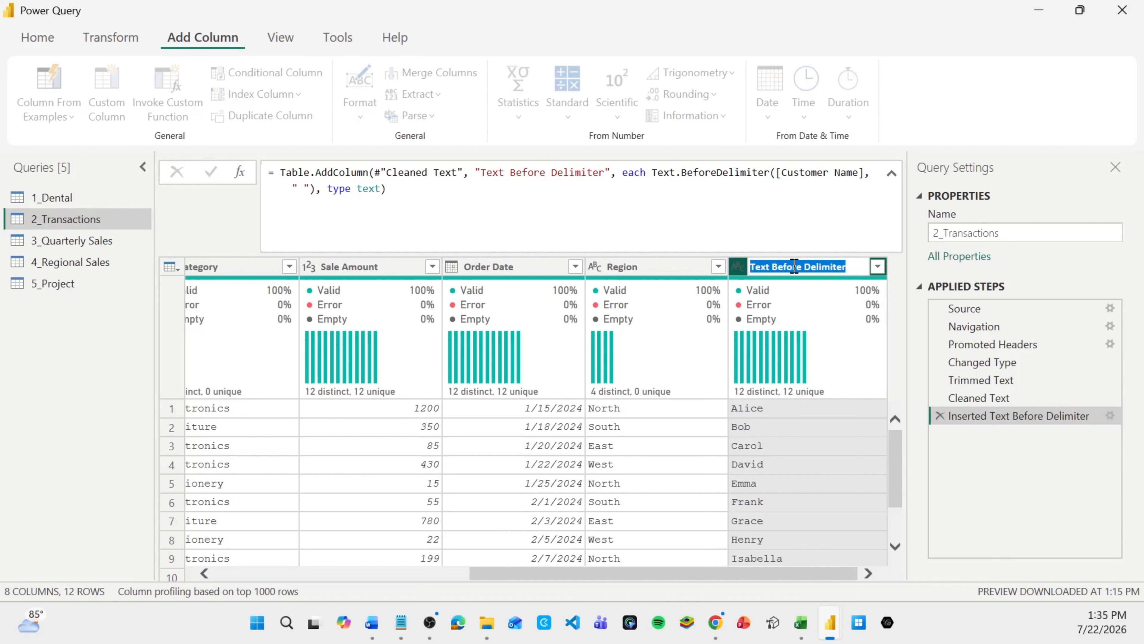
type("First Name")
key("Return")
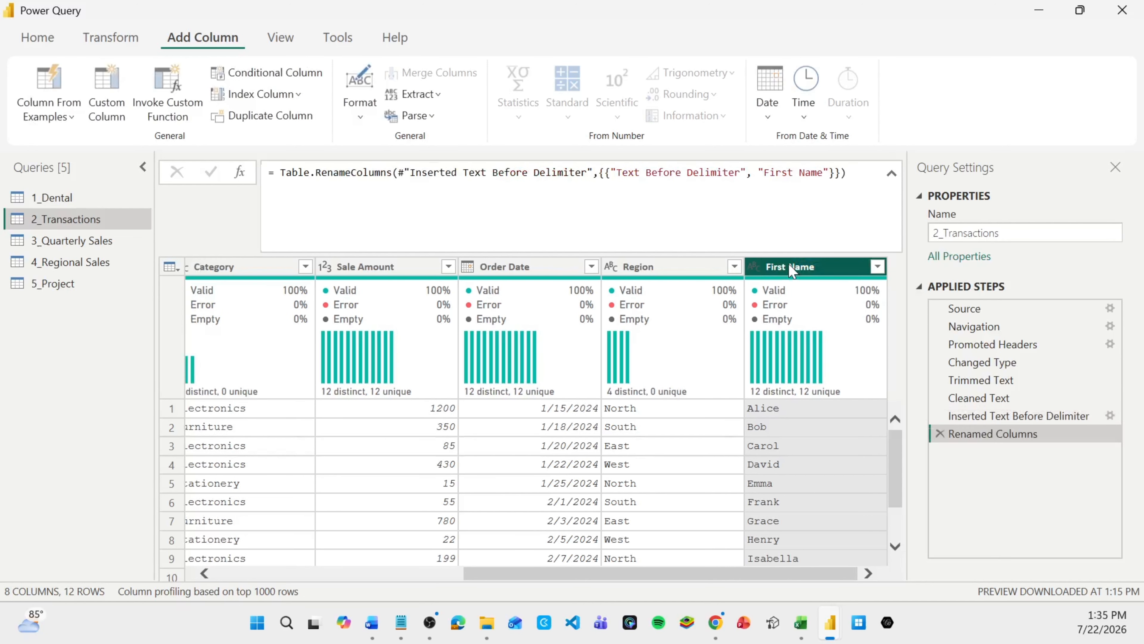
mouse_move(631, 396)
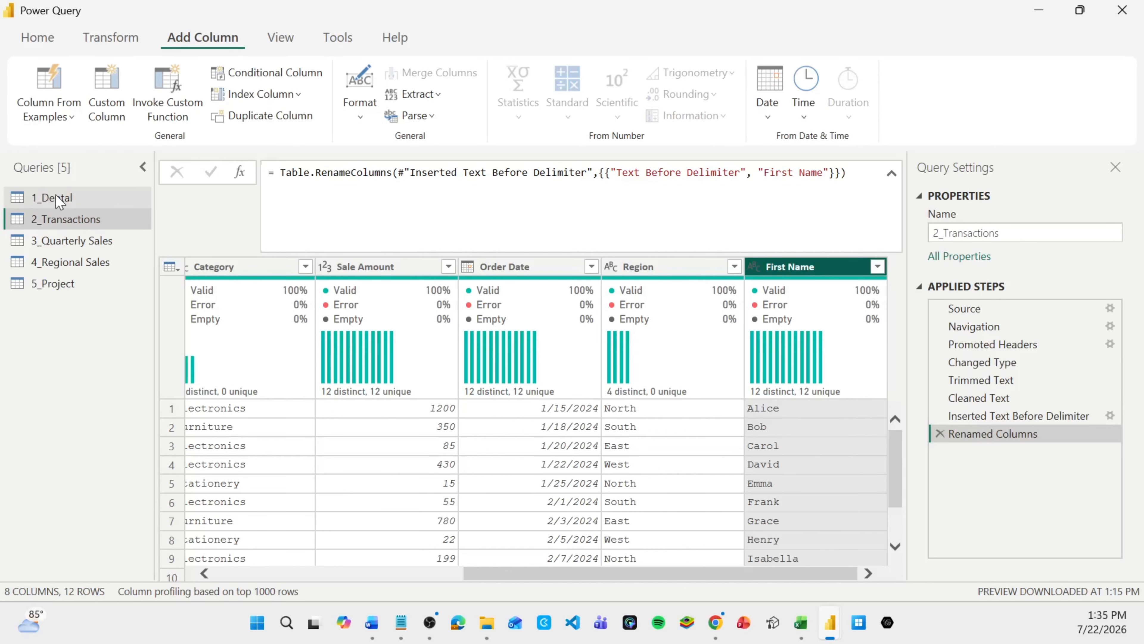
In 1_Dental, rename wait_time_min to wait time min right after the Added Custom step, and delete the Reordered Columns step
left_click(59, 201)
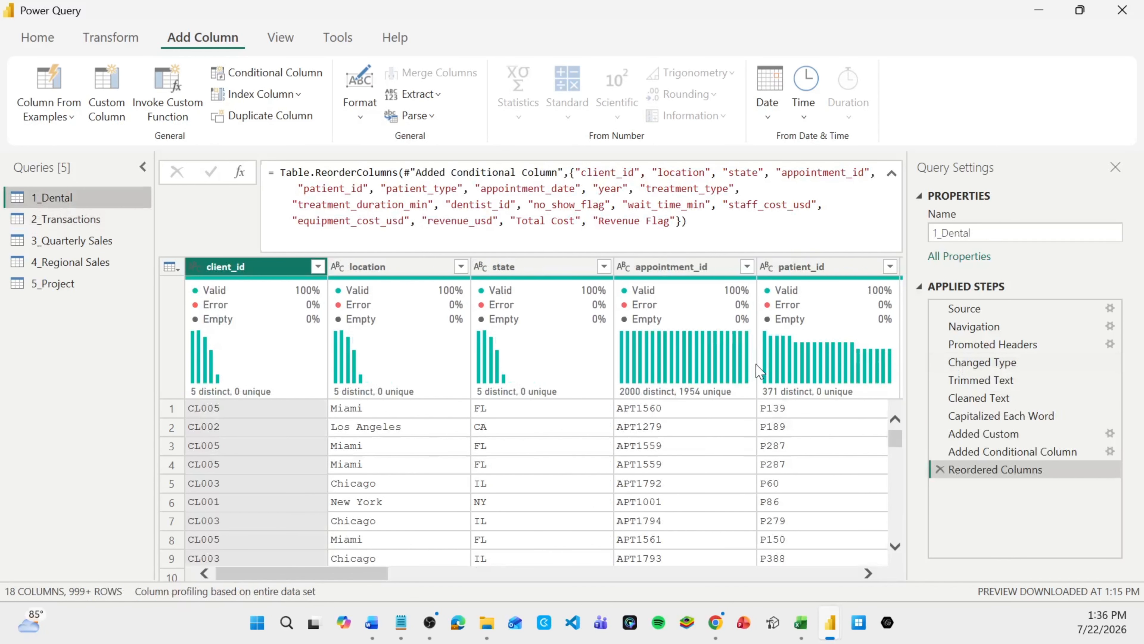
left_click_drag(959, 398, 951, 402)
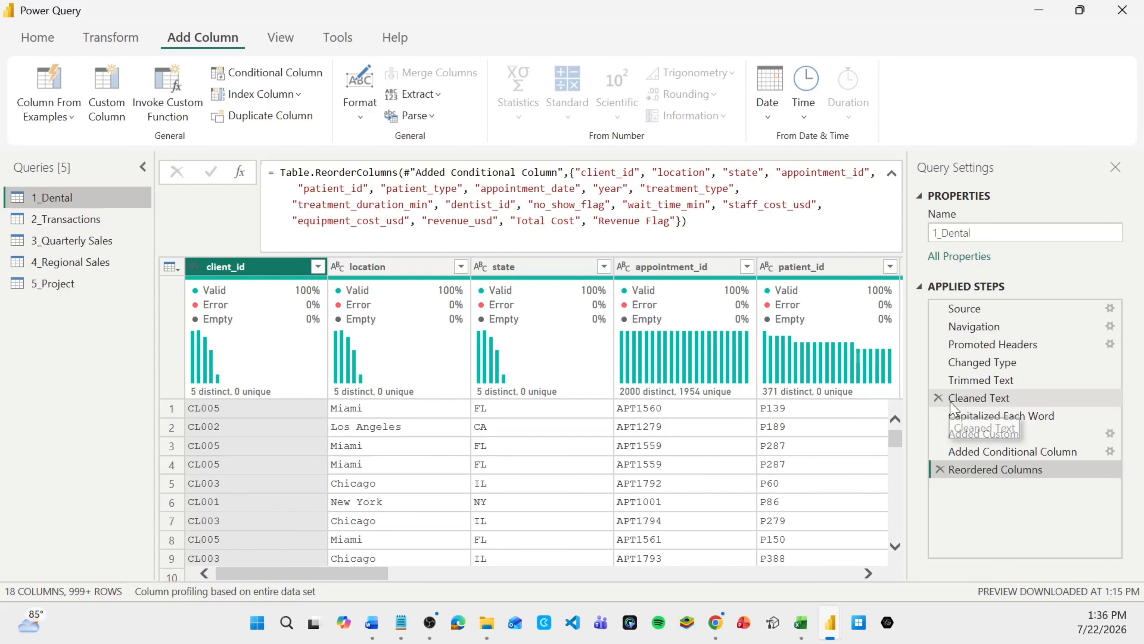
left_click(969, 435)
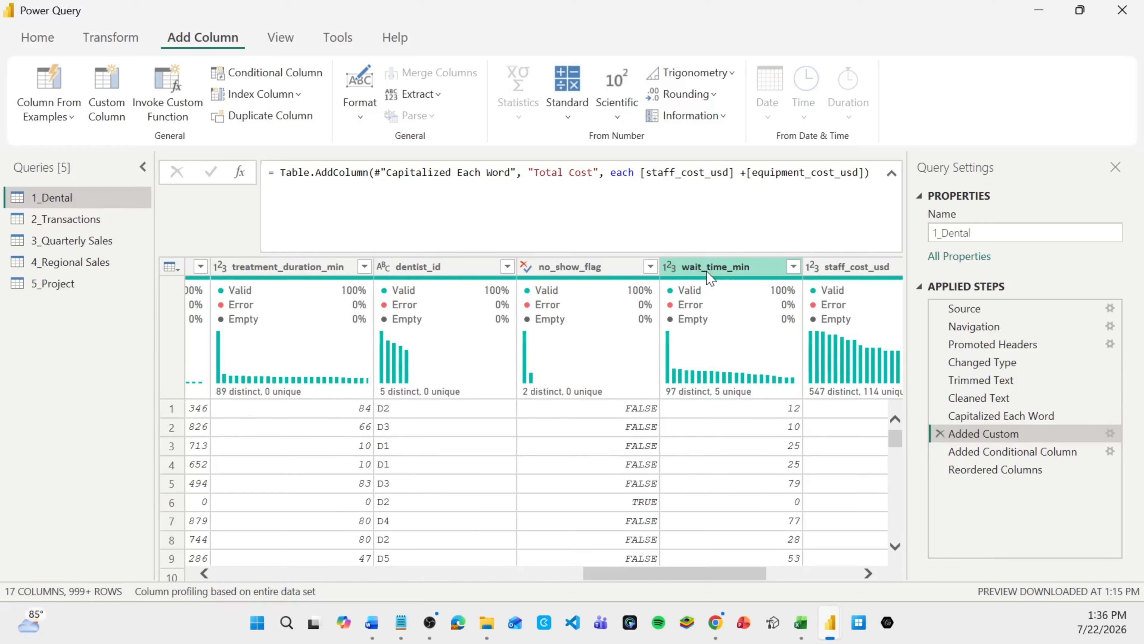
double_click(709, 268)
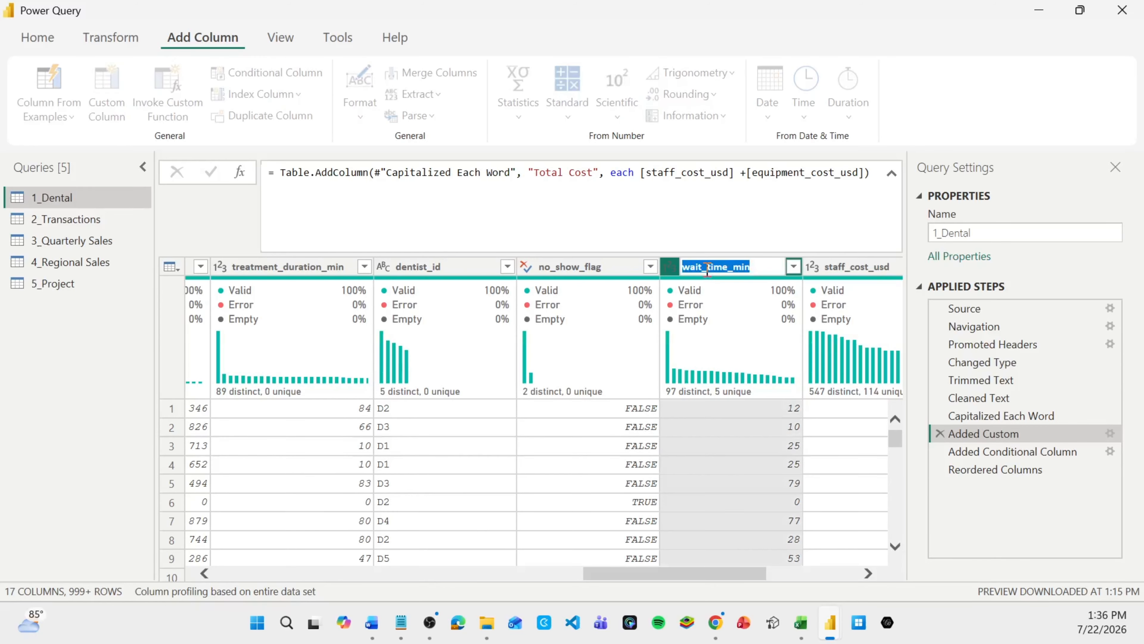
left_click(707, 269)
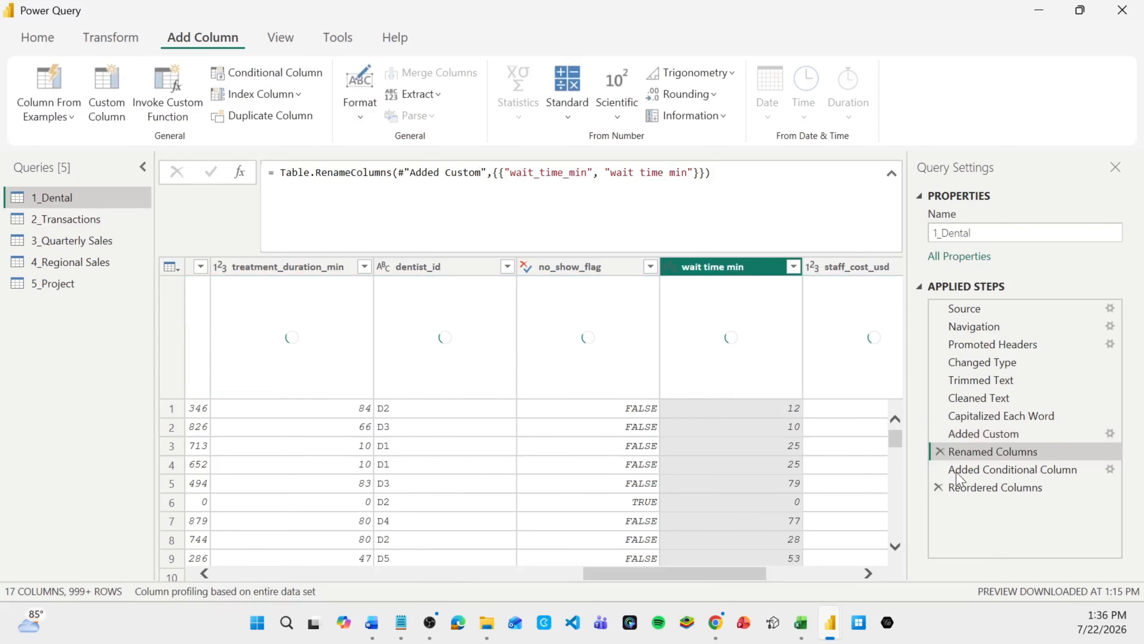
left_click(974, 488)
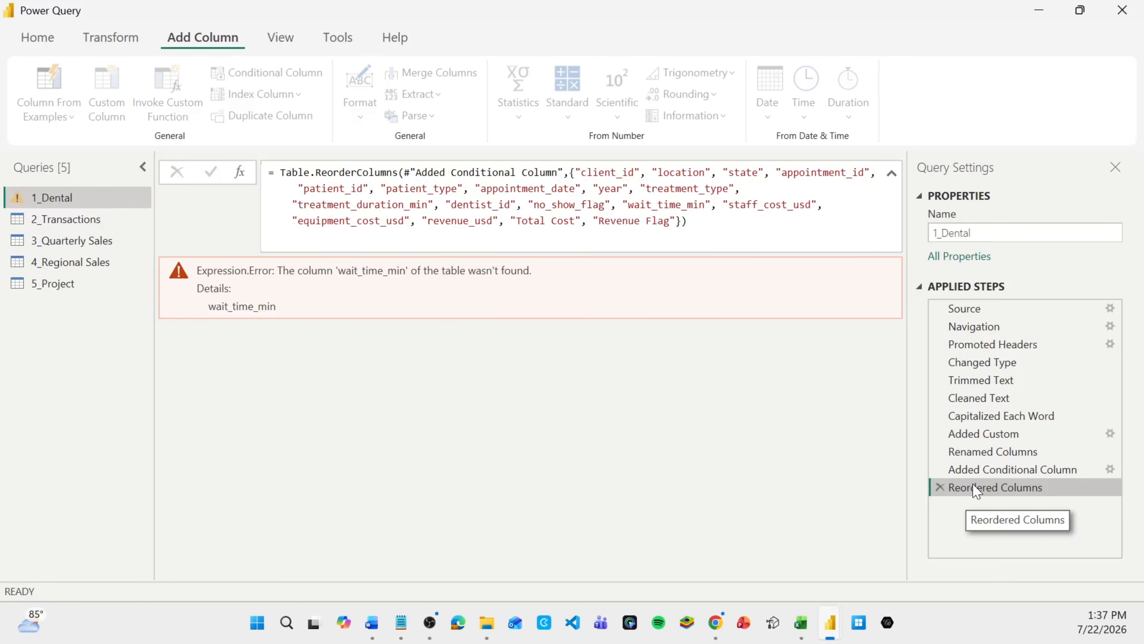
key("Delete")
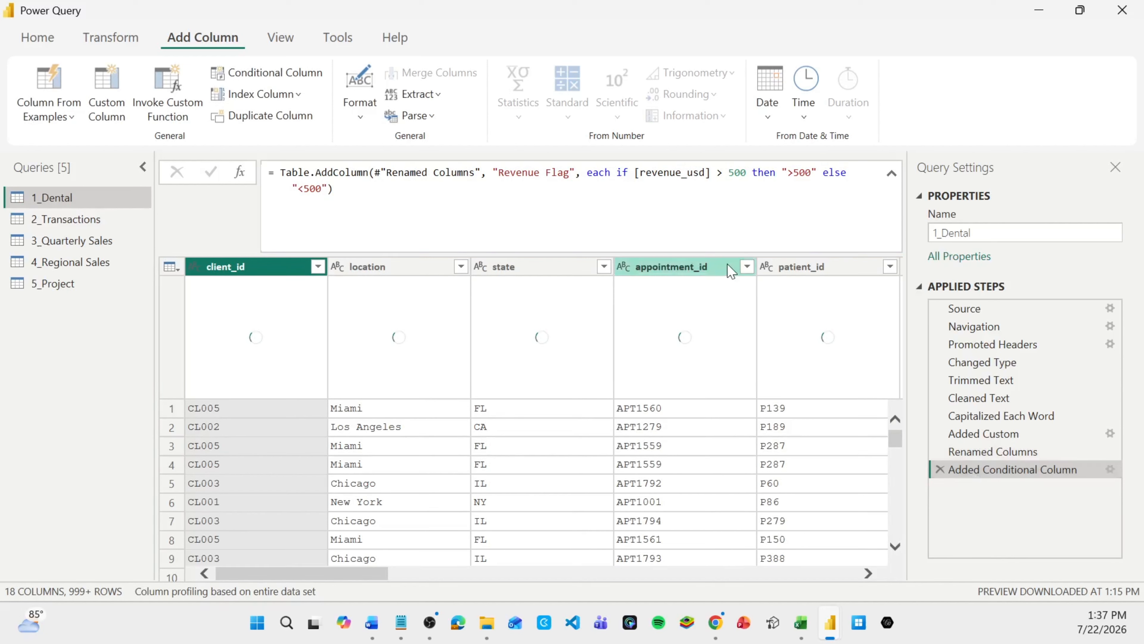
Try renaming the appointment_id column to appointment id, delete that applied step, and select the earlier Renamed Columns step
double_click(698, 266)
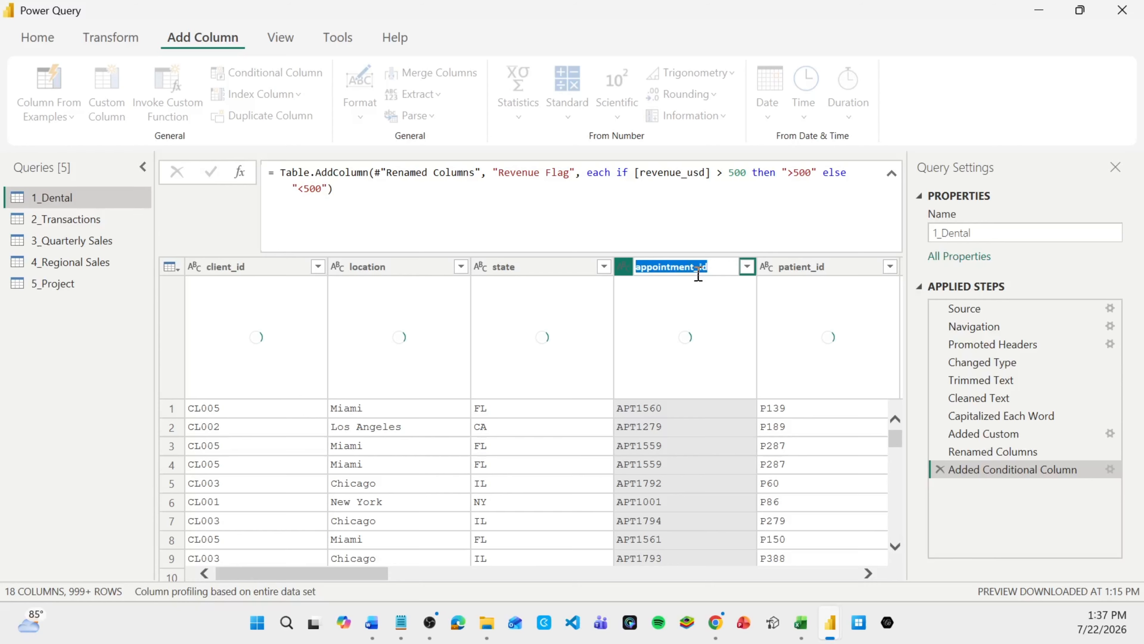
type("appointment id")
key("Return")
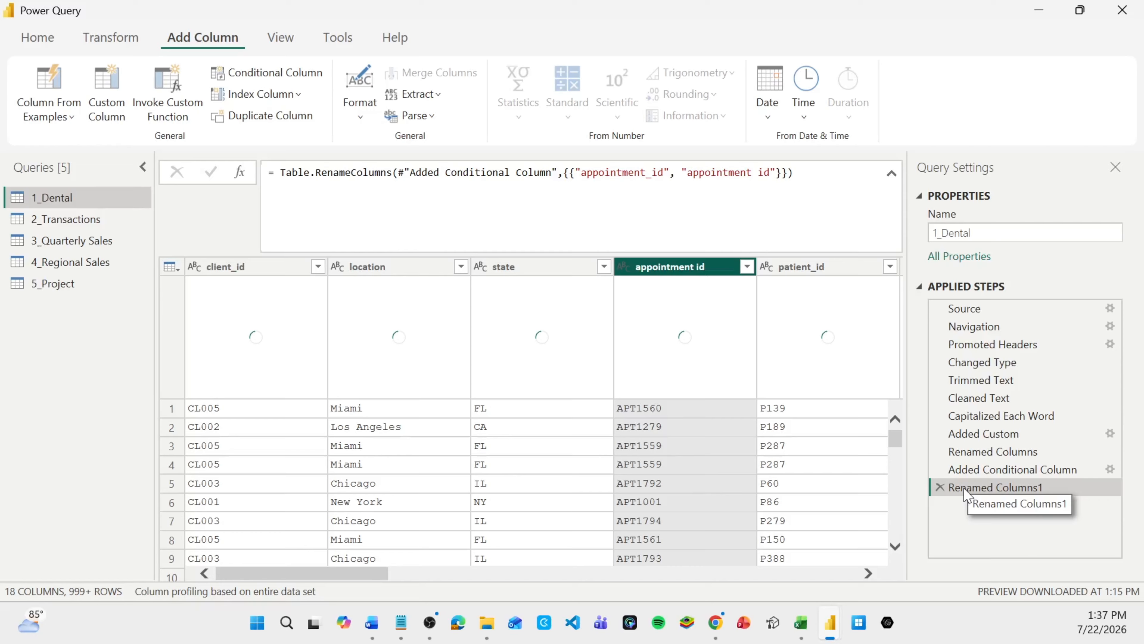
key("Delete")
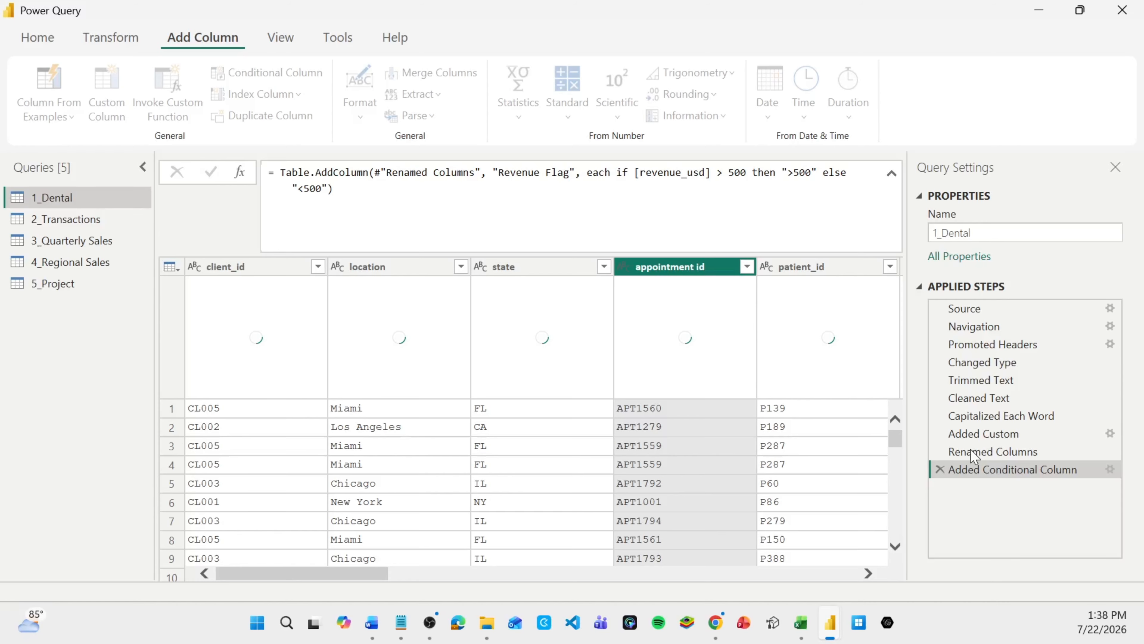
left_click(973, 451)
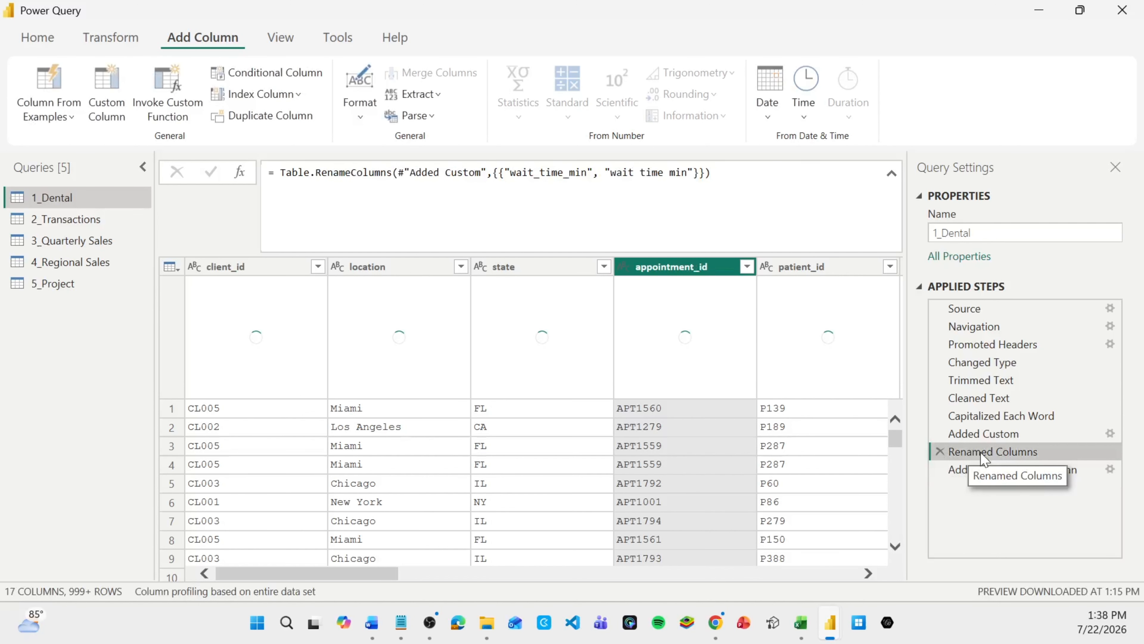
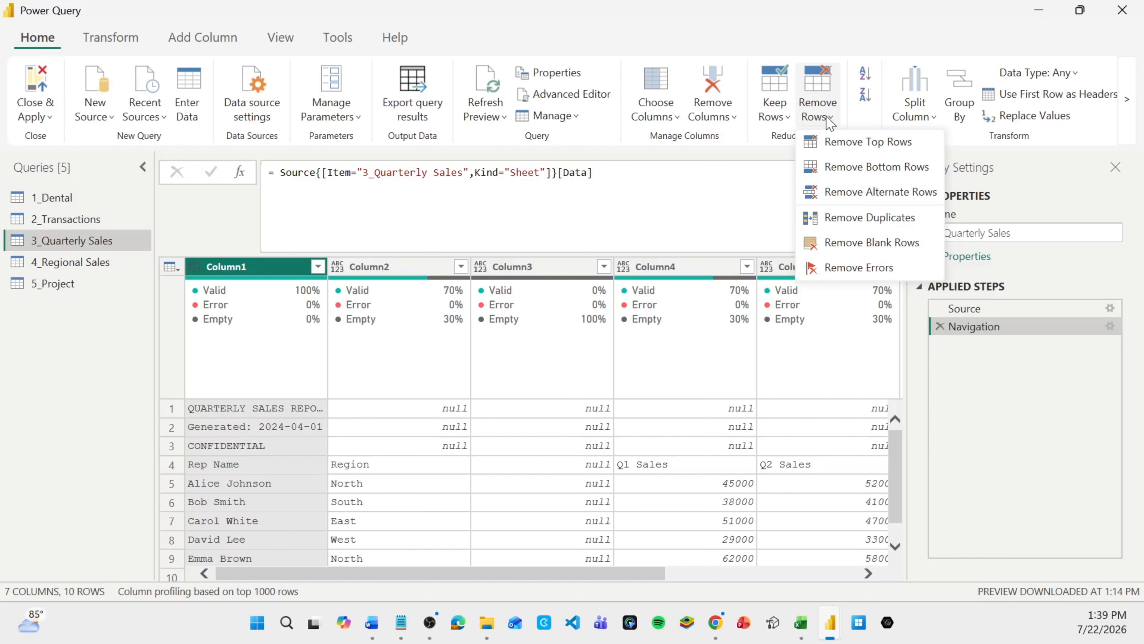
Remove the top 3 rows from the 3_Quarterly Sales query
left_click(856, 142)
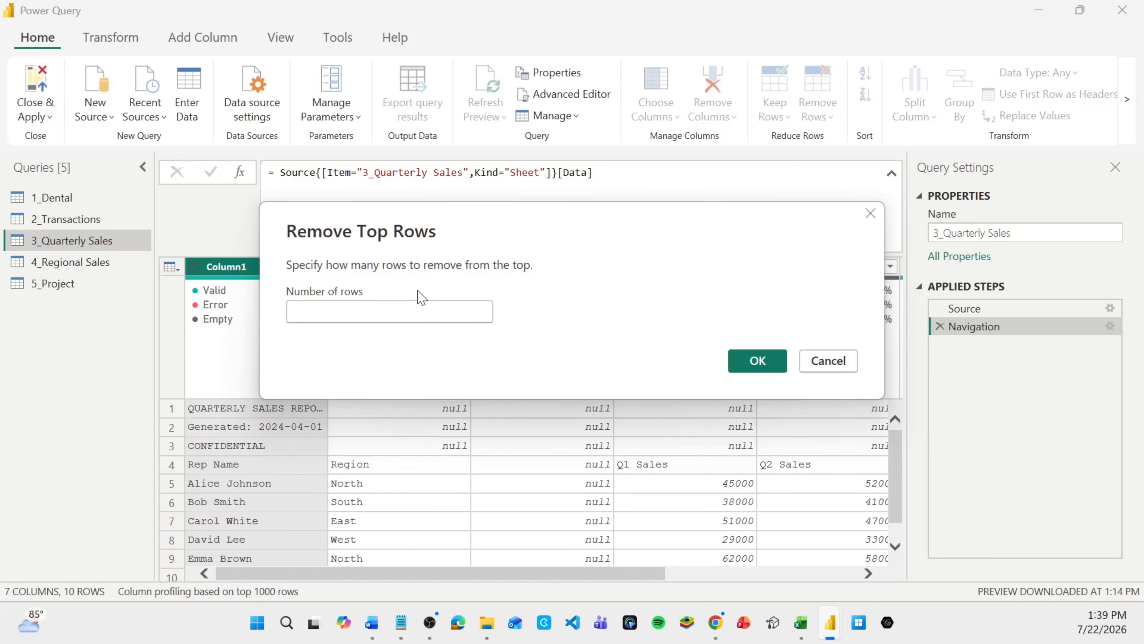
type("3")
left_click(754, 363)
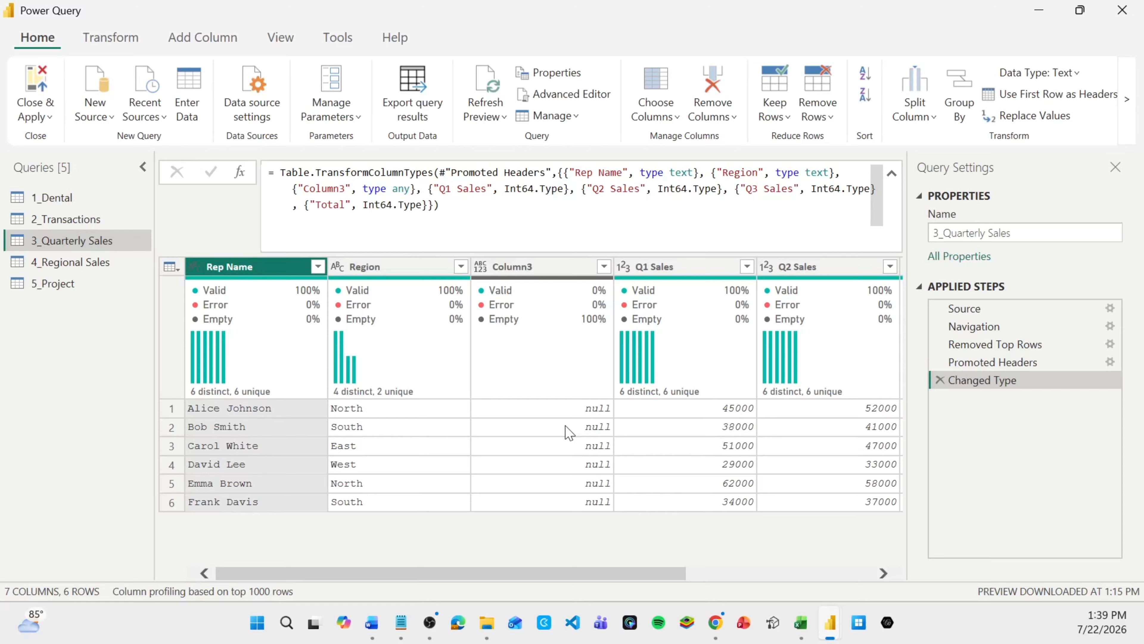
Remove the Total column and the empty Column3 from 3_Quarterly Sales
scroll(568, 432, "right", 3)
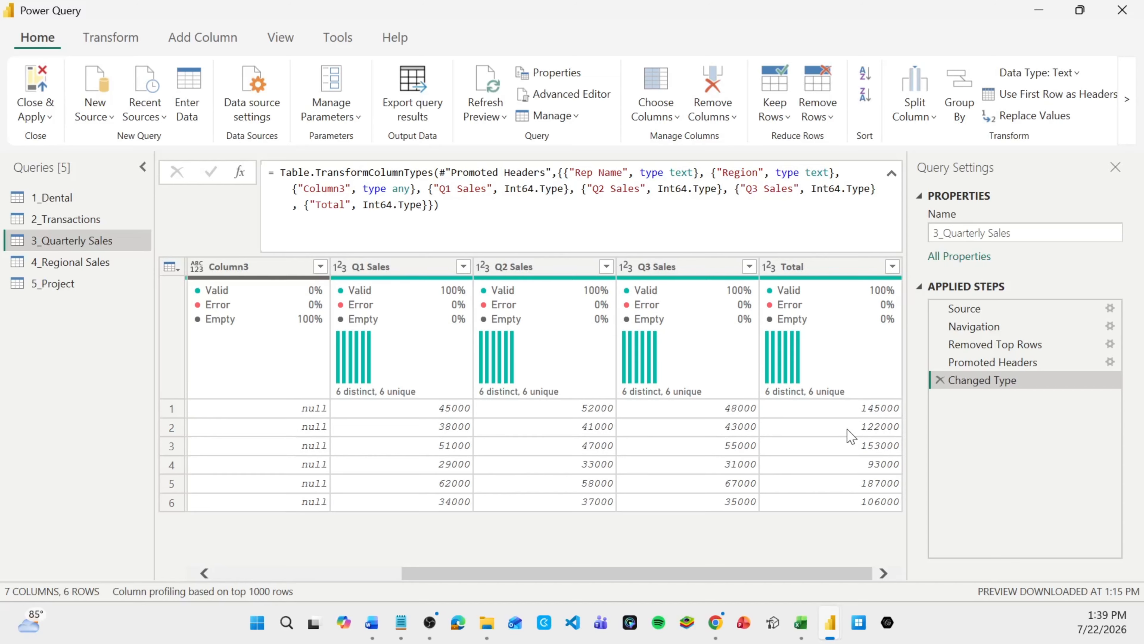
mouse_move(834, 376)
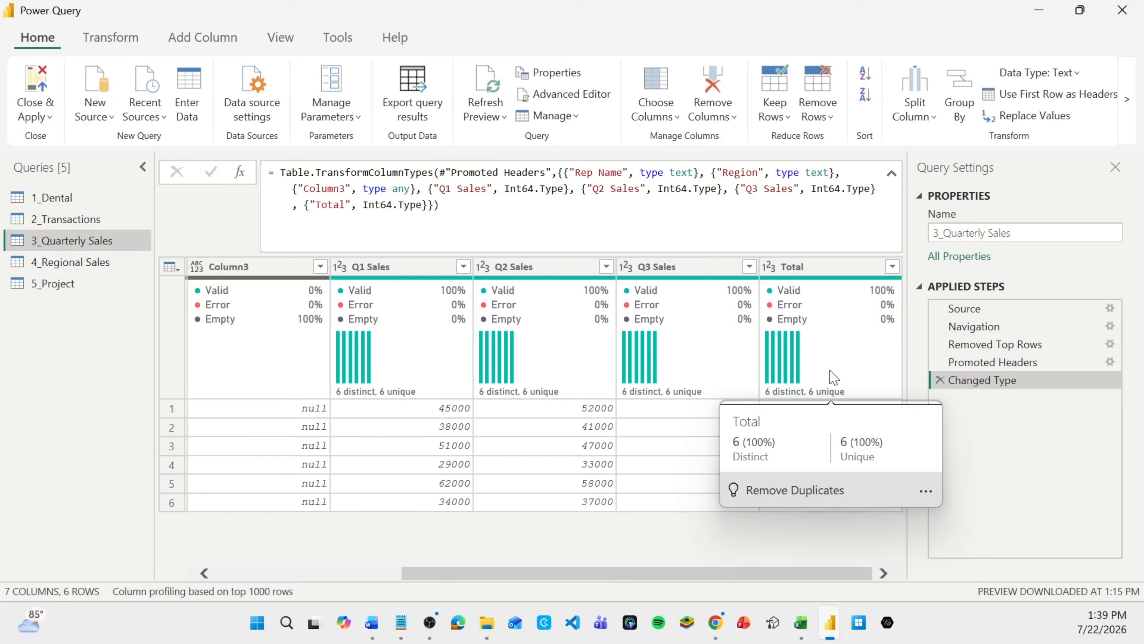
right_click(503, 268)
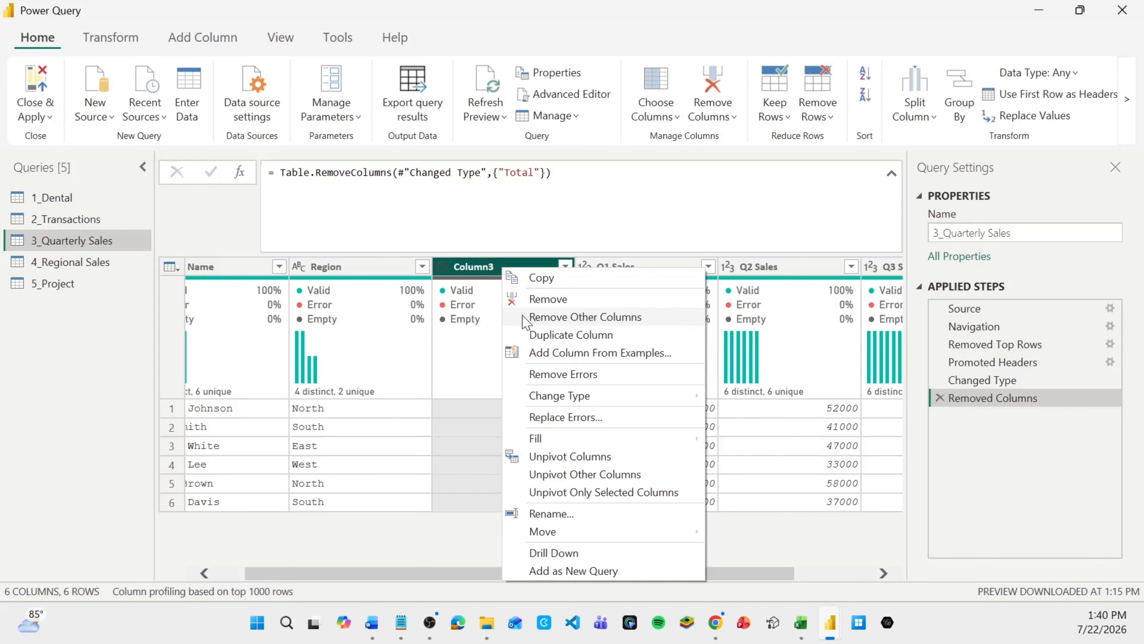
left_click(548, 299)
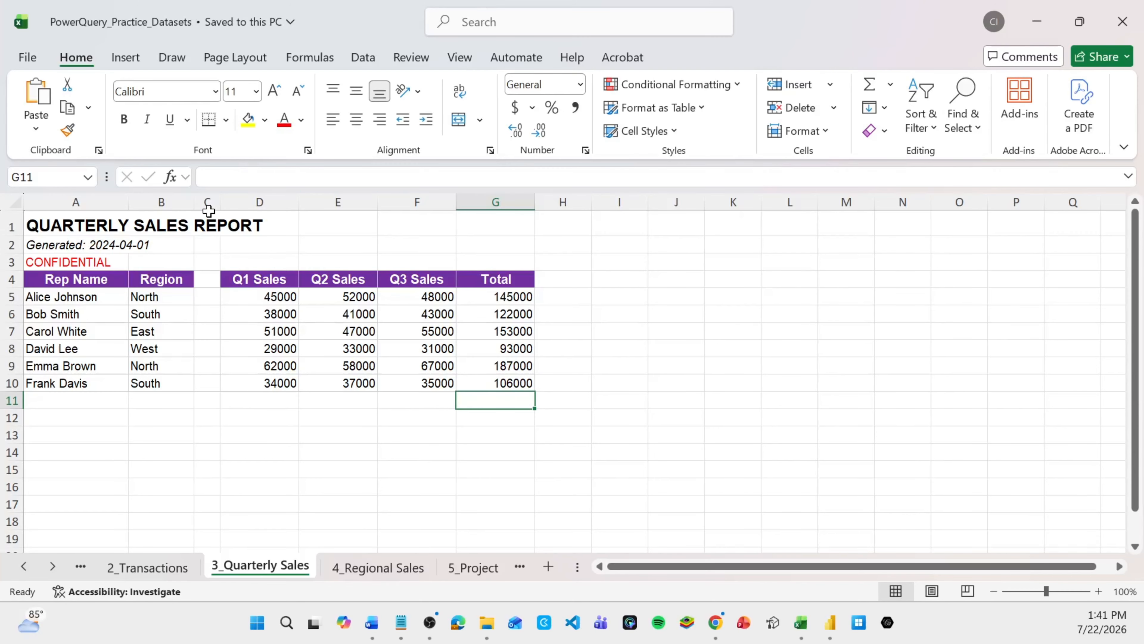
Delete the empty column C from the 3_Quarterly Sales sheet in Excel and switch back to Power Query
left_click(208, 204)
key("ctrl+minus")
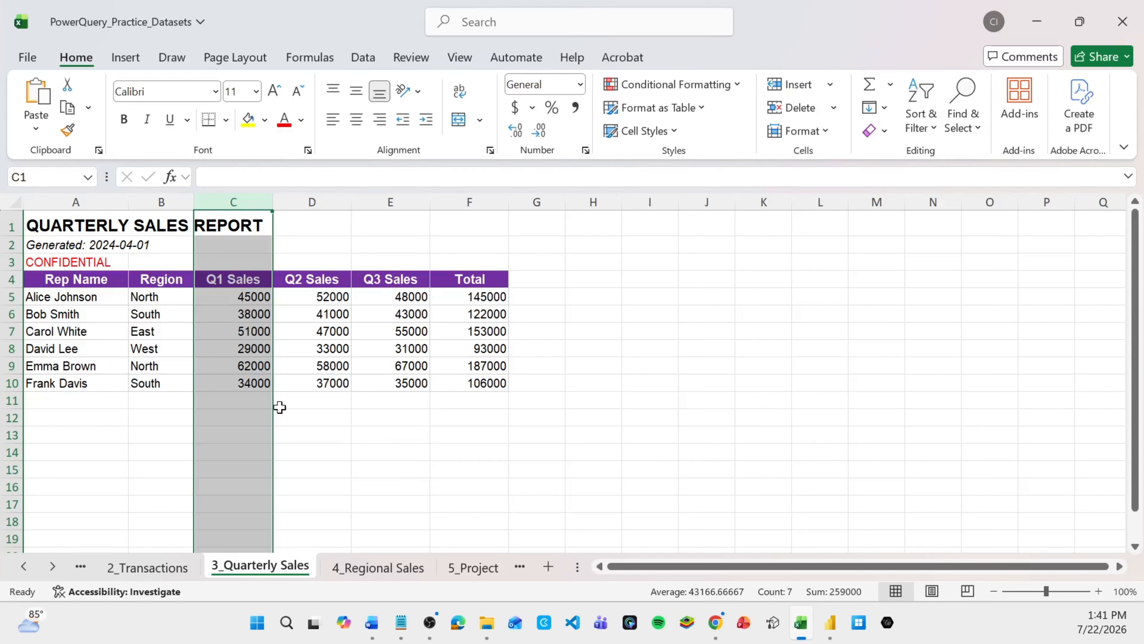
key("alt+Tab")
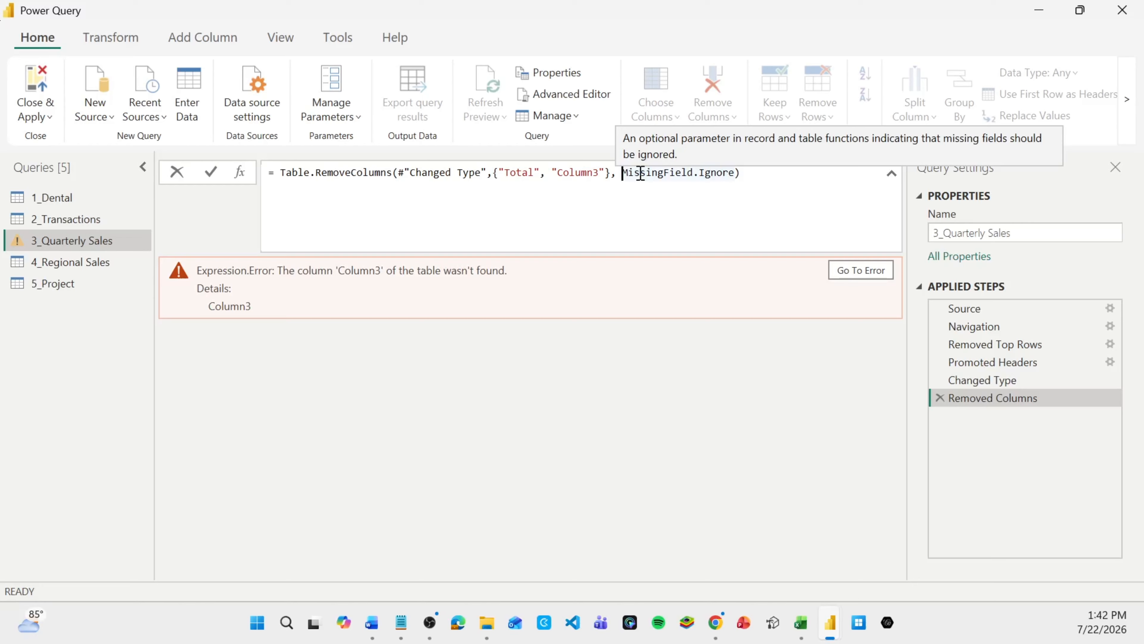
Add MissingField.Ignore as the last argument of the Removed Columns formula for Total and Column3
key("BackSpace")
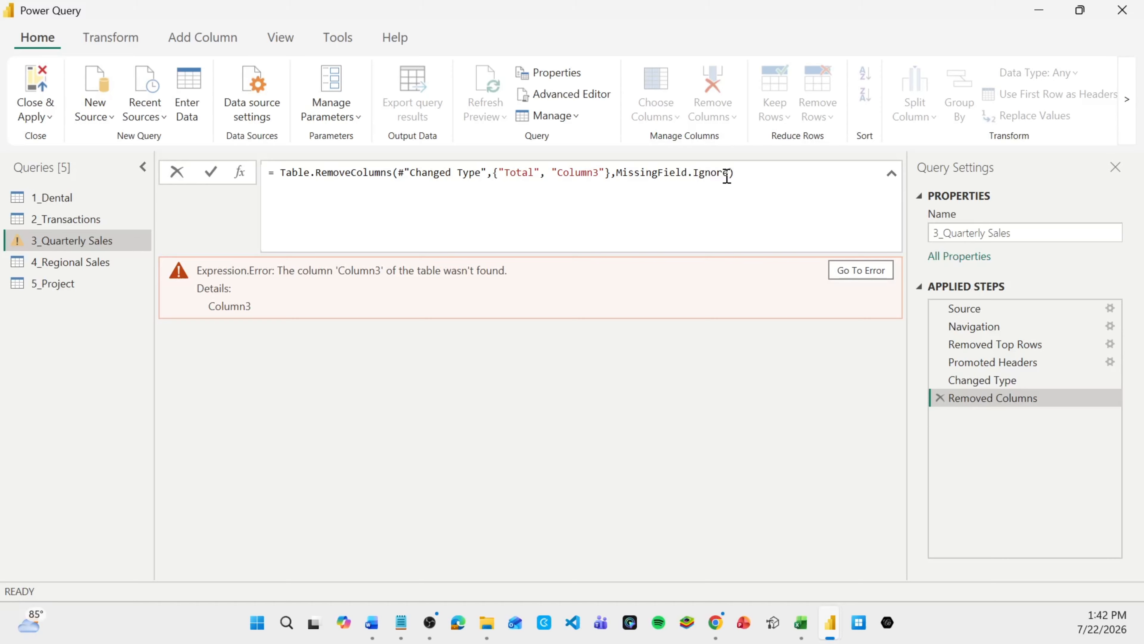
key("Return")
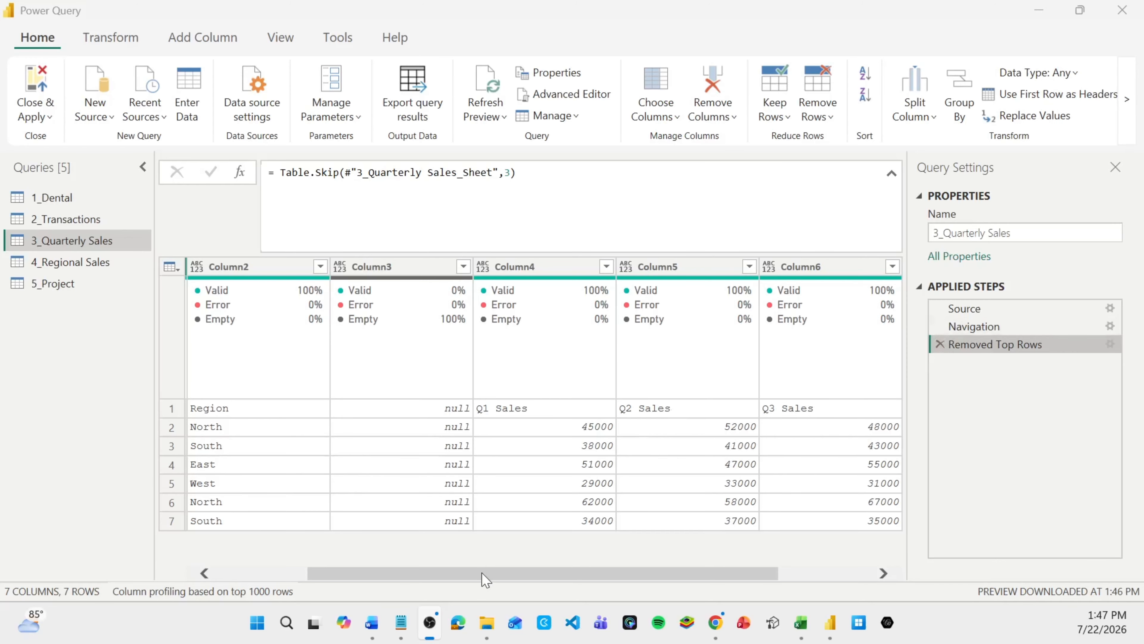
Promote the first row of 3_Quarterly Sales to headers and delete the automatic Changed Type step
left_click_drag(483, 574, 368, 576)
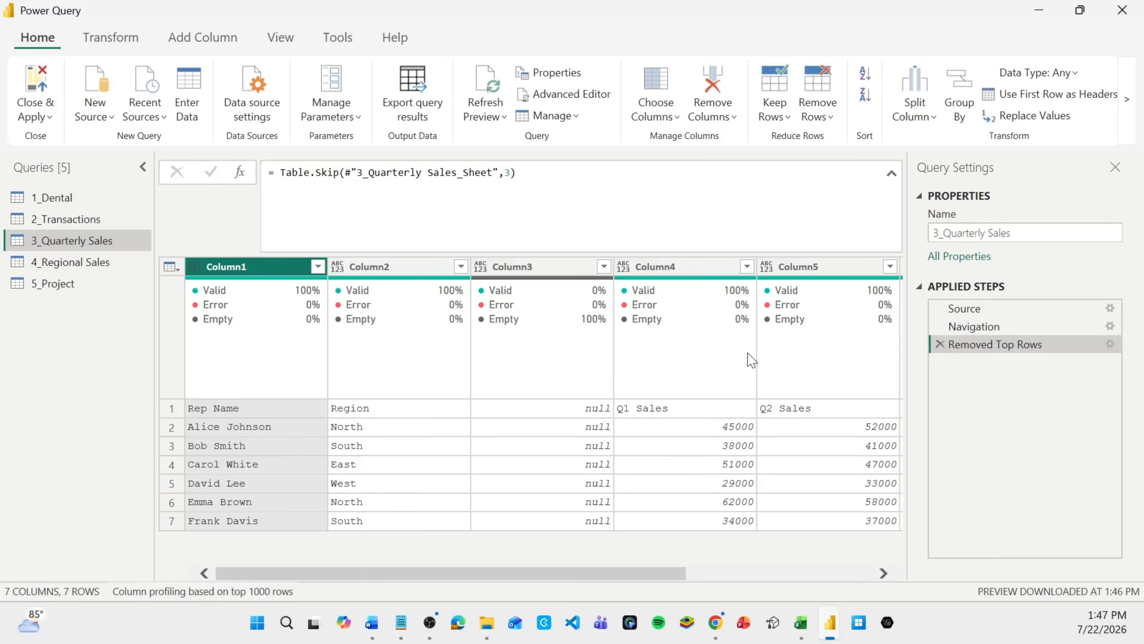
left_click(1046, 100)
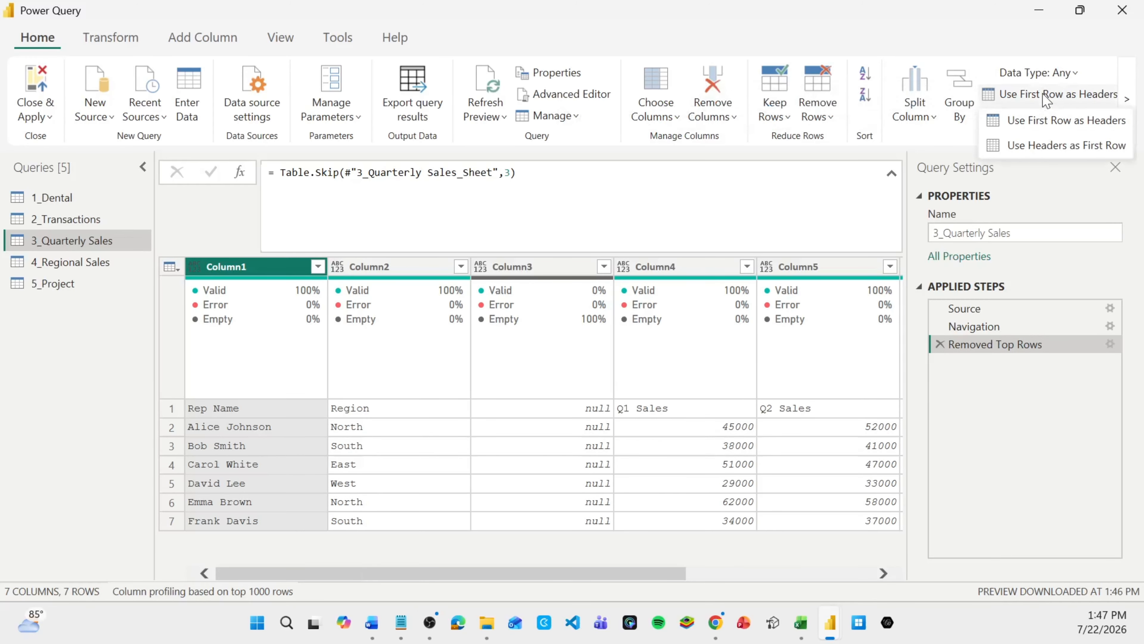
left_click(1045, 121)
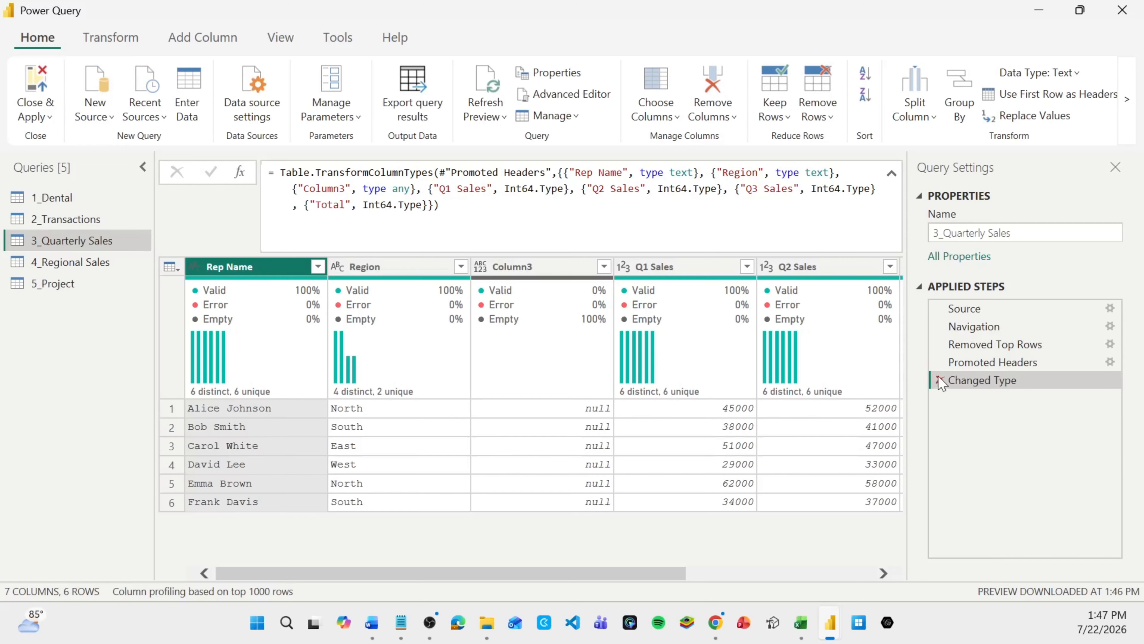
left_click(939, 379)
left_click(939, 380)
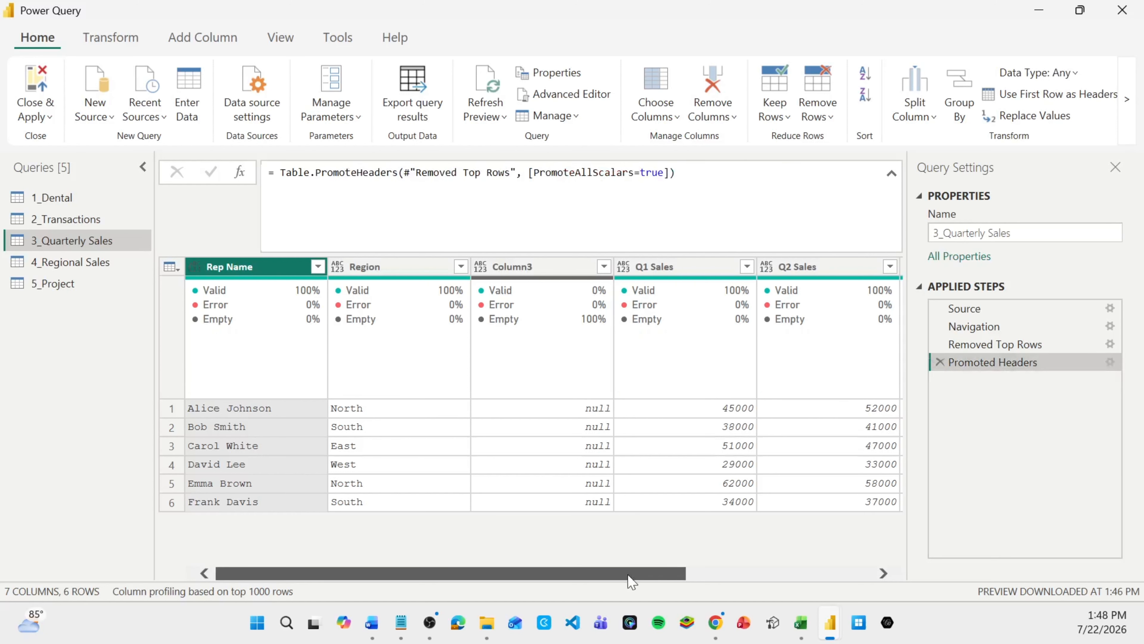
Select Column3 and Total together in 3_Quarterly Sales and remove both columns
left_click_drag(630, 581, 832, 569)
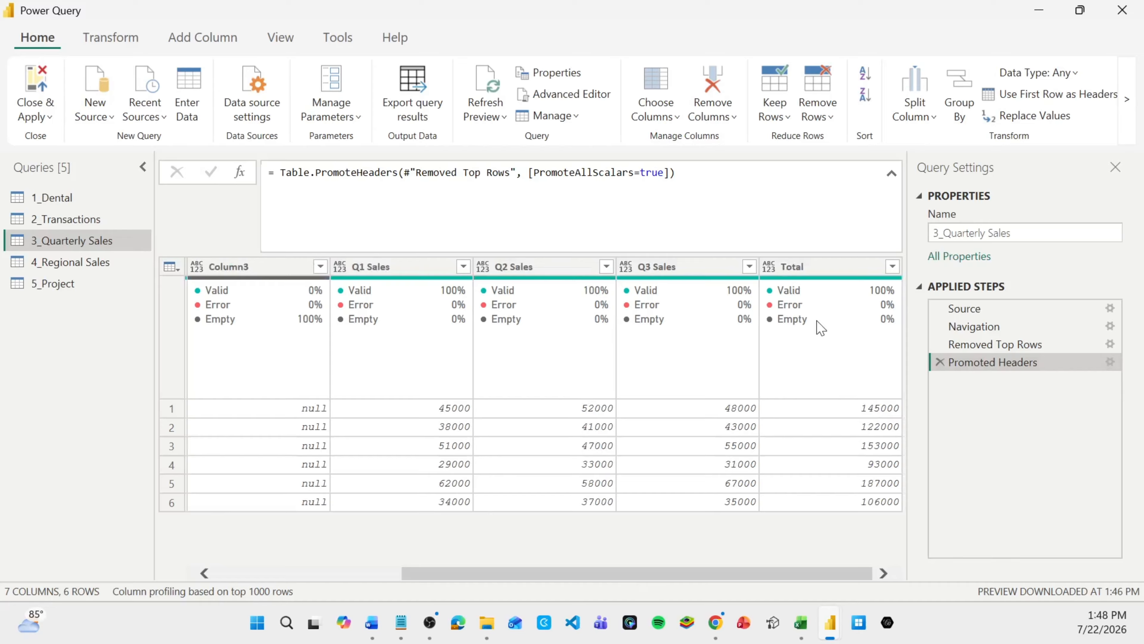
left_click_drag(722, 573, 547, 579)
mouse_move(456, 285)
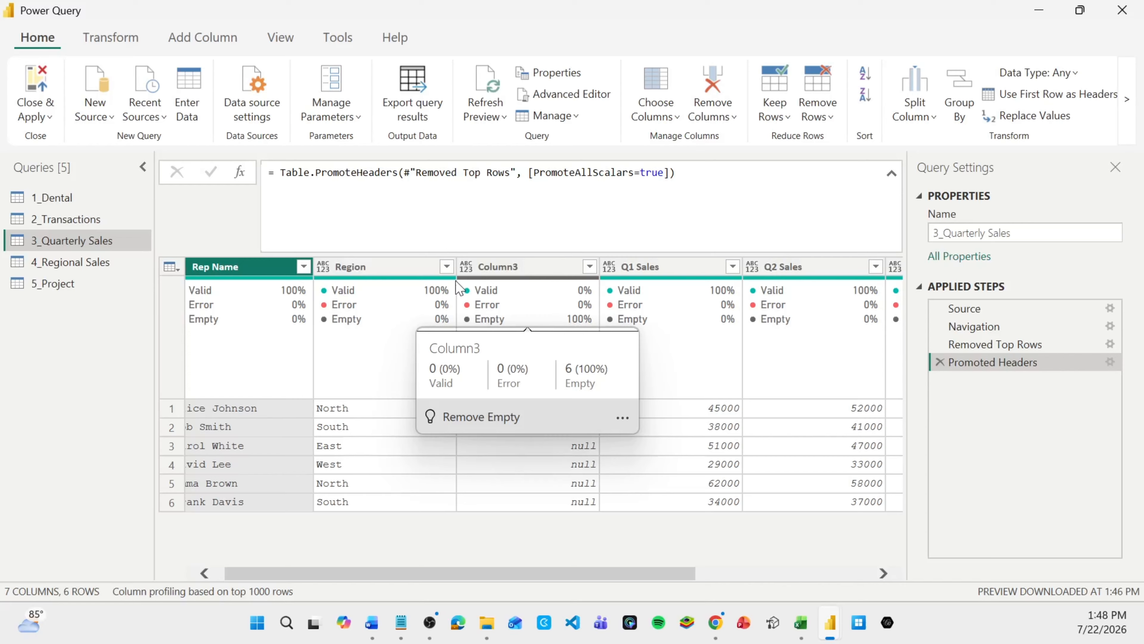
left_click(518, 269)
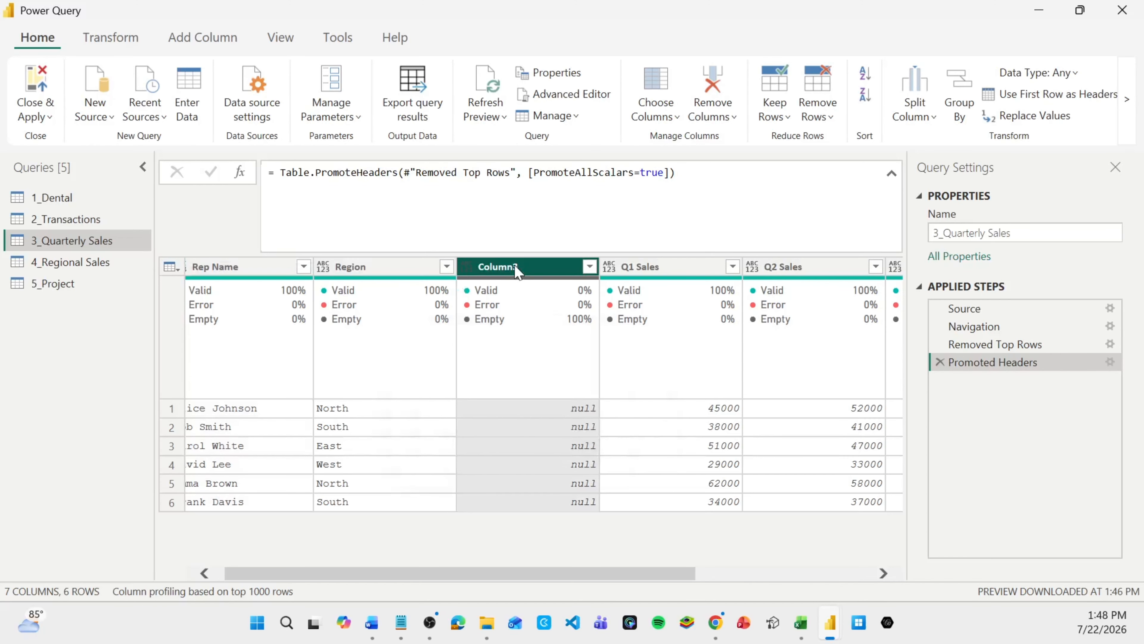
left_click_drag(587, 582, 861, 588)
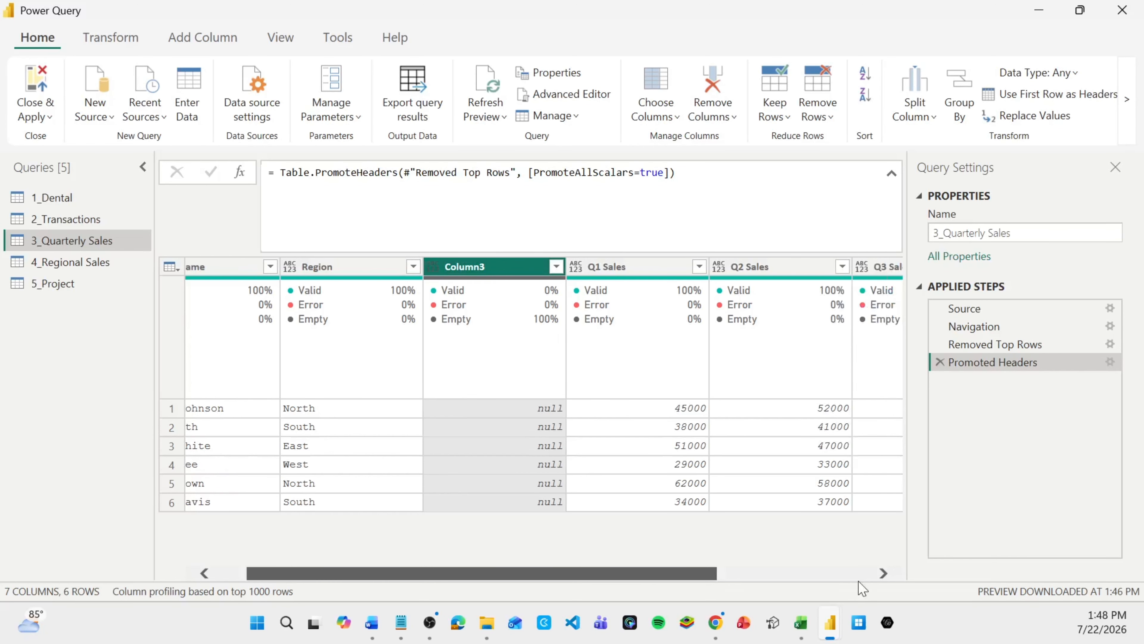
left_click(850, 269, "ctrl")
right_click(850, 269)
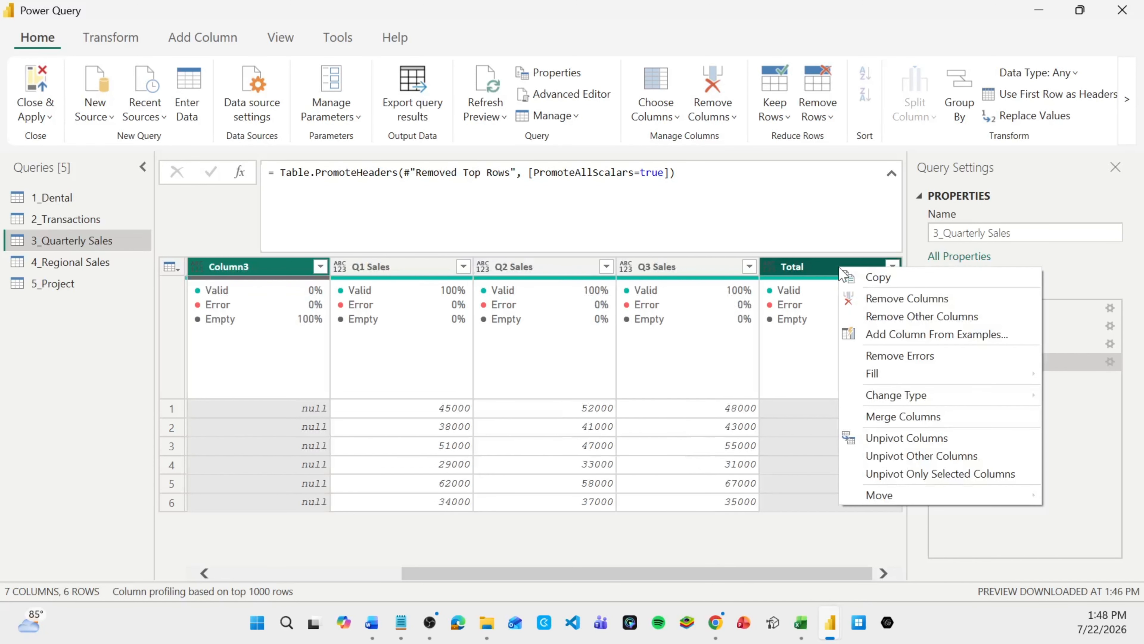
left_click(883, 298)
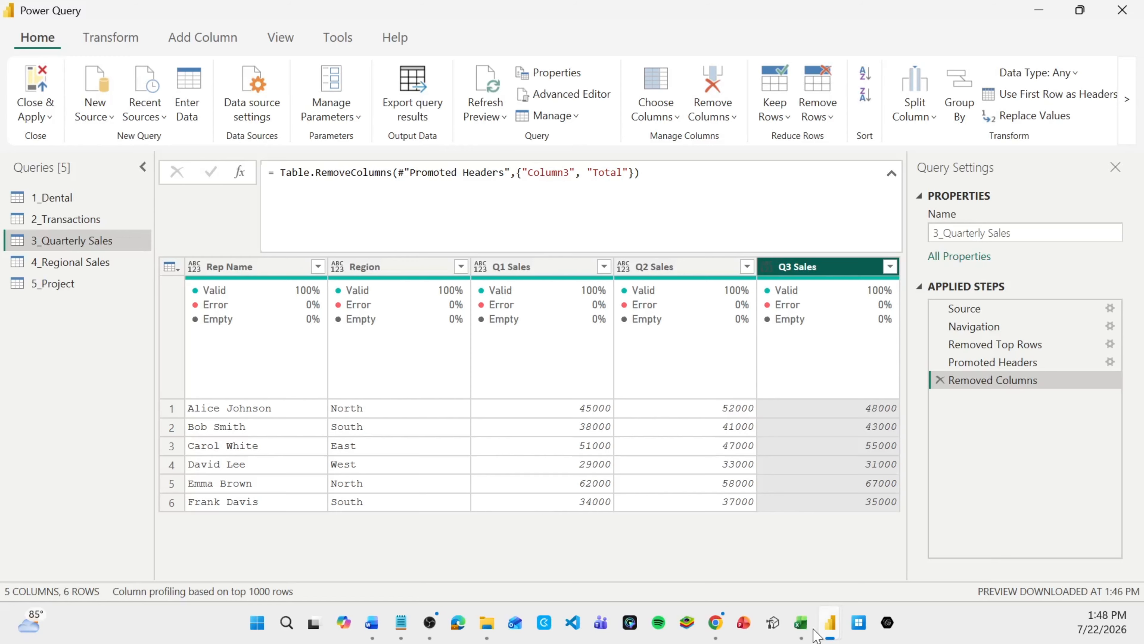
Switch to Excel, delete the empty column C from the 3_Quarterly Sales sheet, and save the workbook
left_click(801, 624)
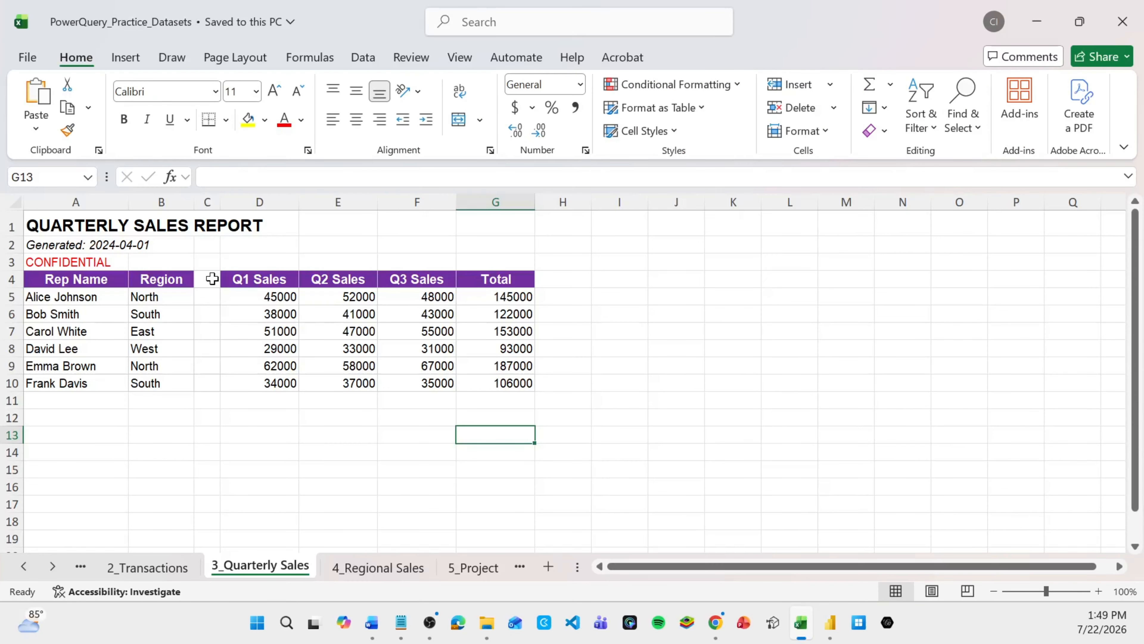
left_click(207, 197)
key("ctrl+minus")
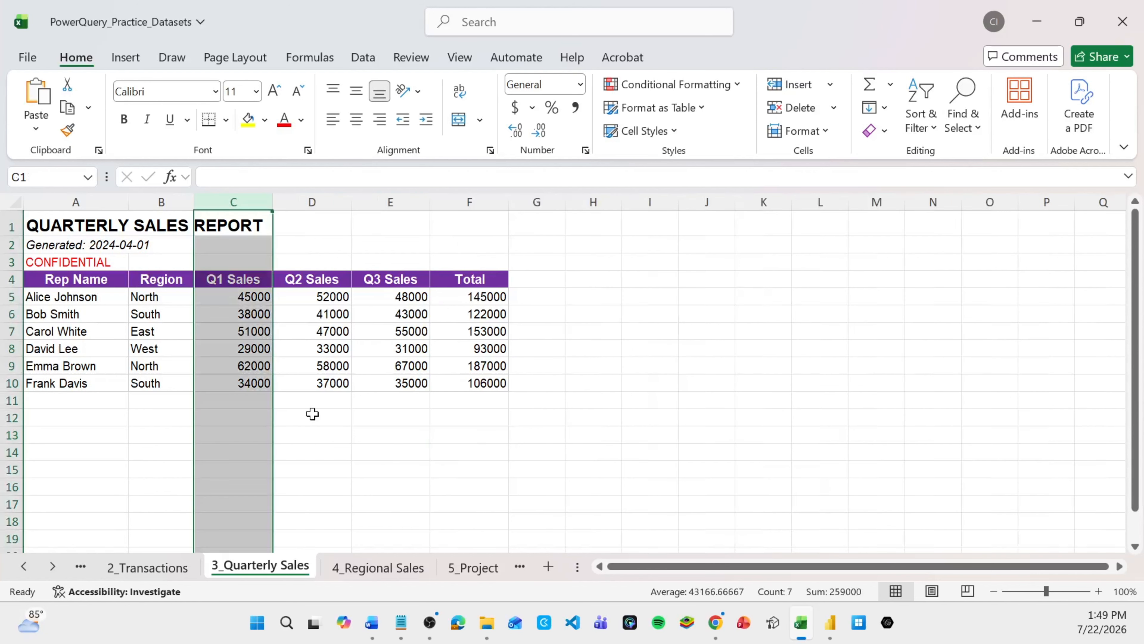
key("ctrl+s")
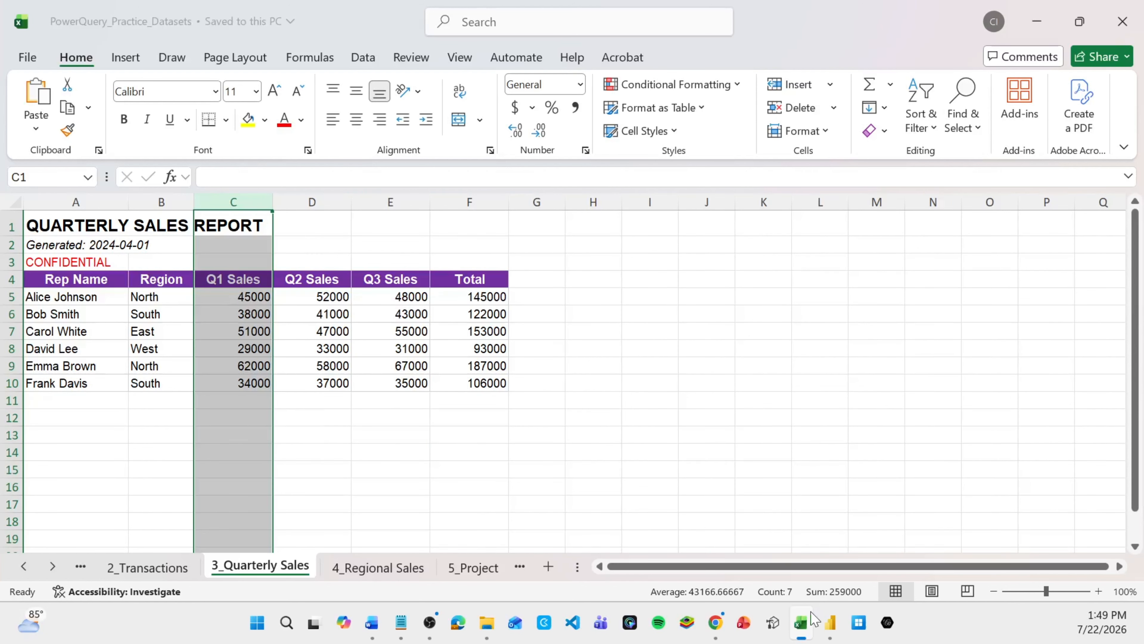
Switch back to Power Query and add MissingField.Ignore as the last argument of the 3_Quarterly Sales Removed Columns formula
mouse_move(828, 627)
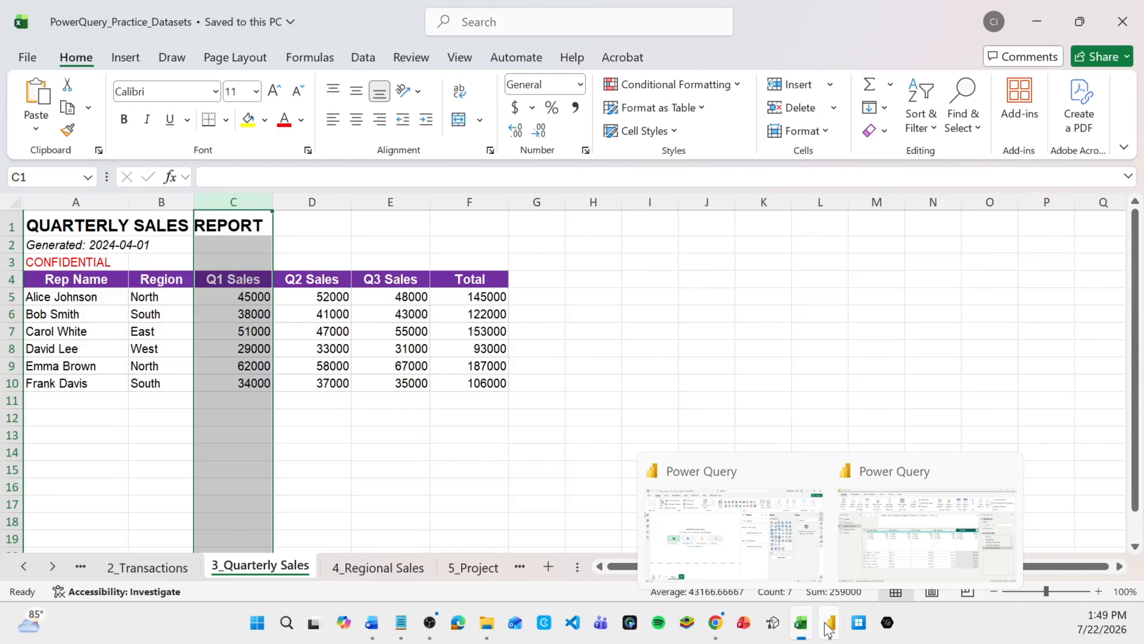
left_click(927, 534)
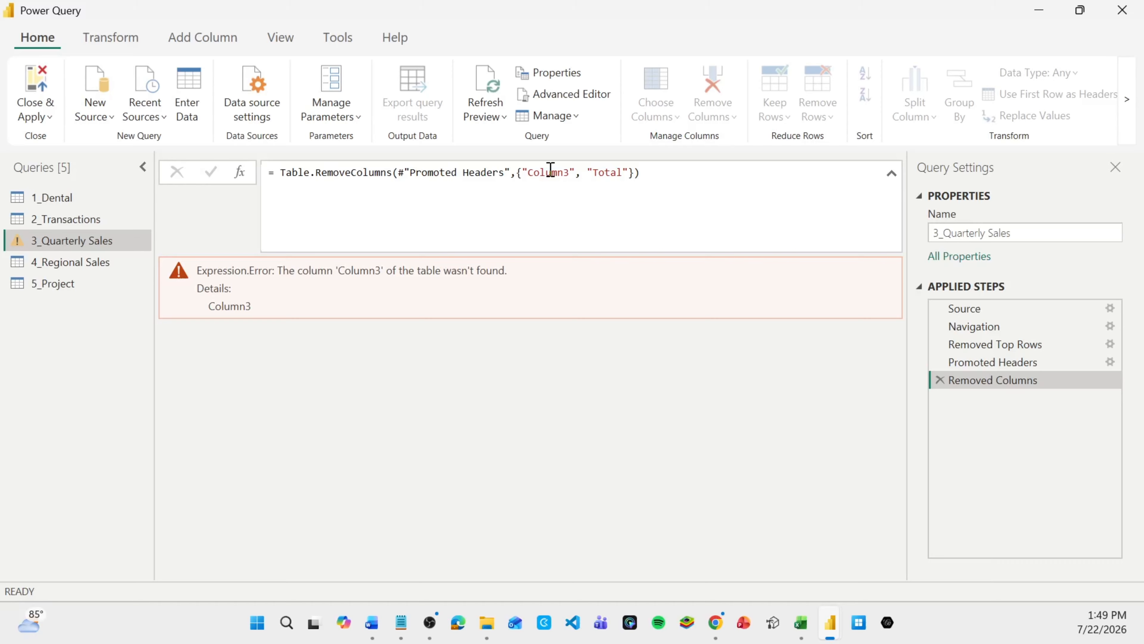
left_click(636, 173)
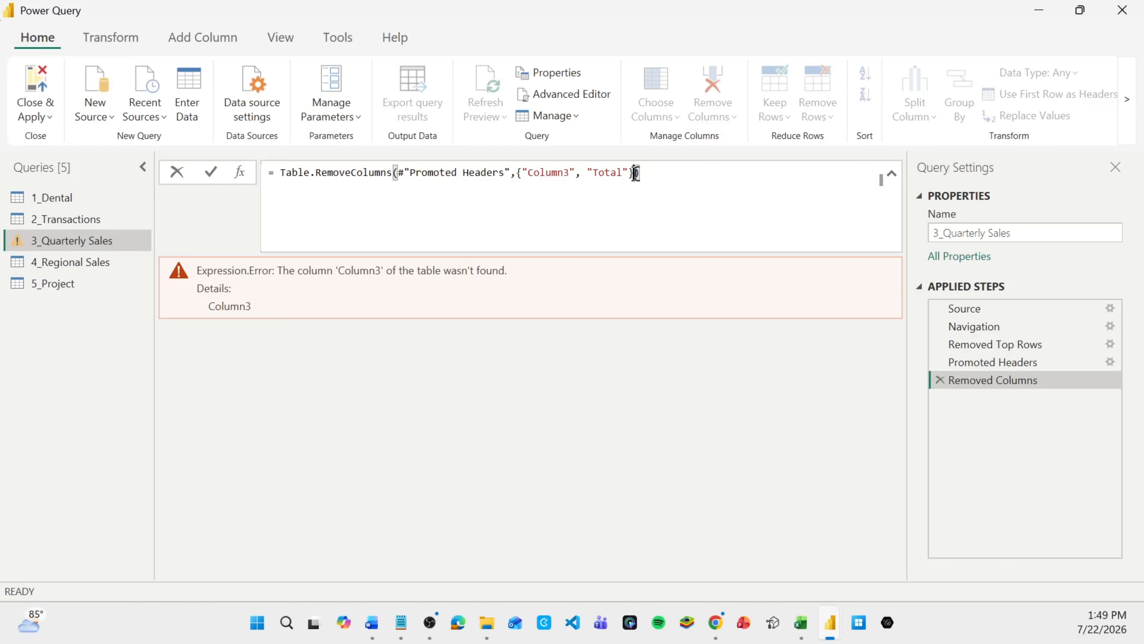
type(",m")
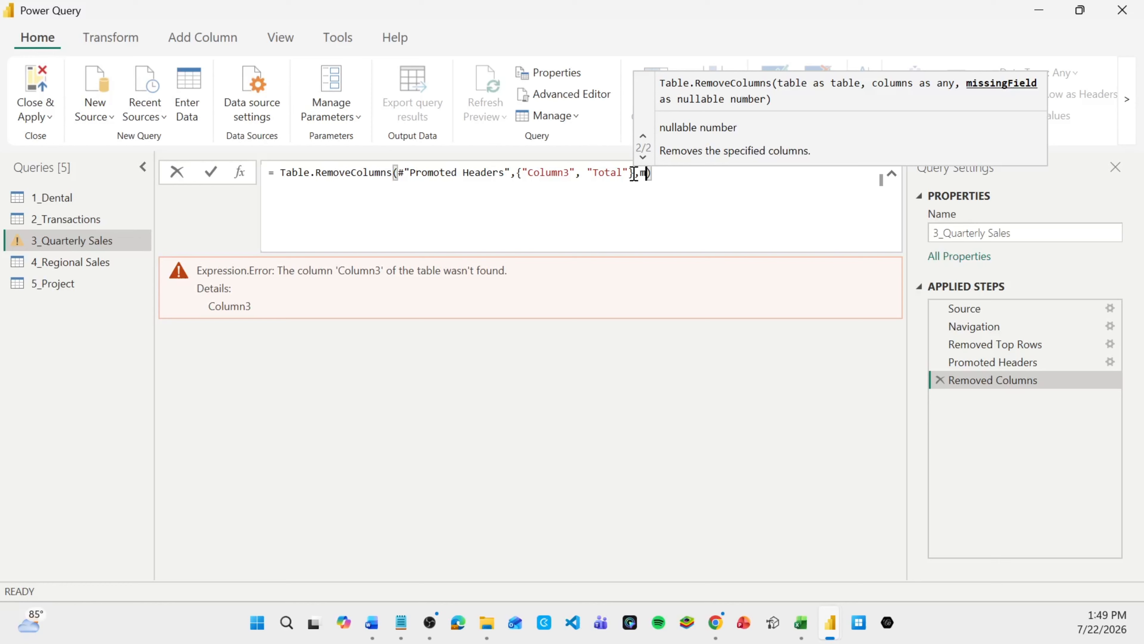
type("issingField.Ignore")
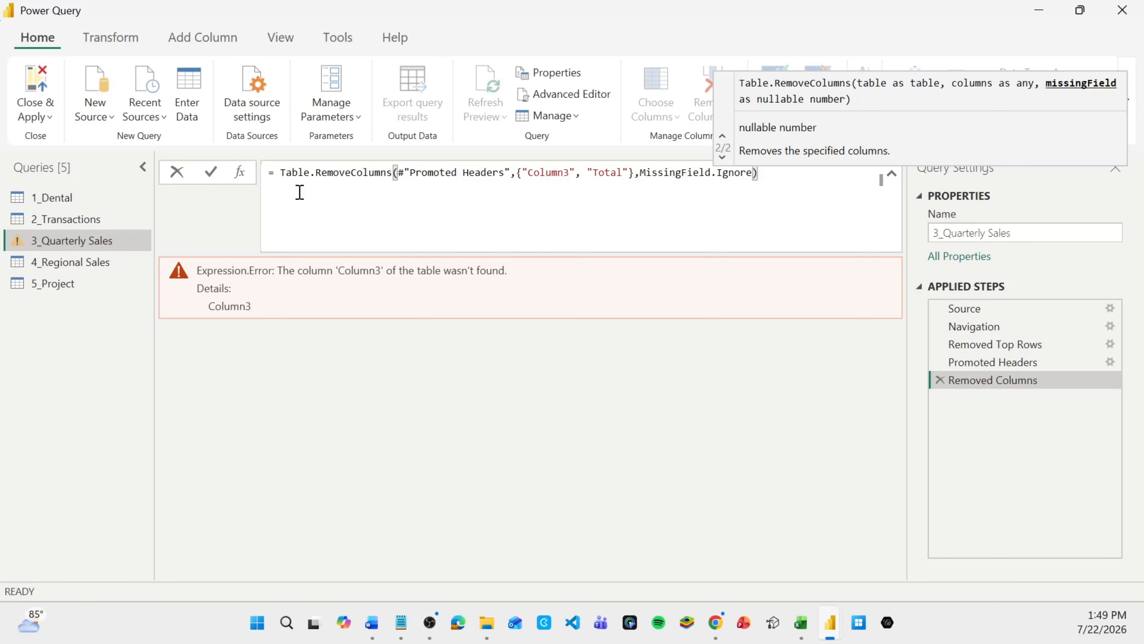
key("Return")
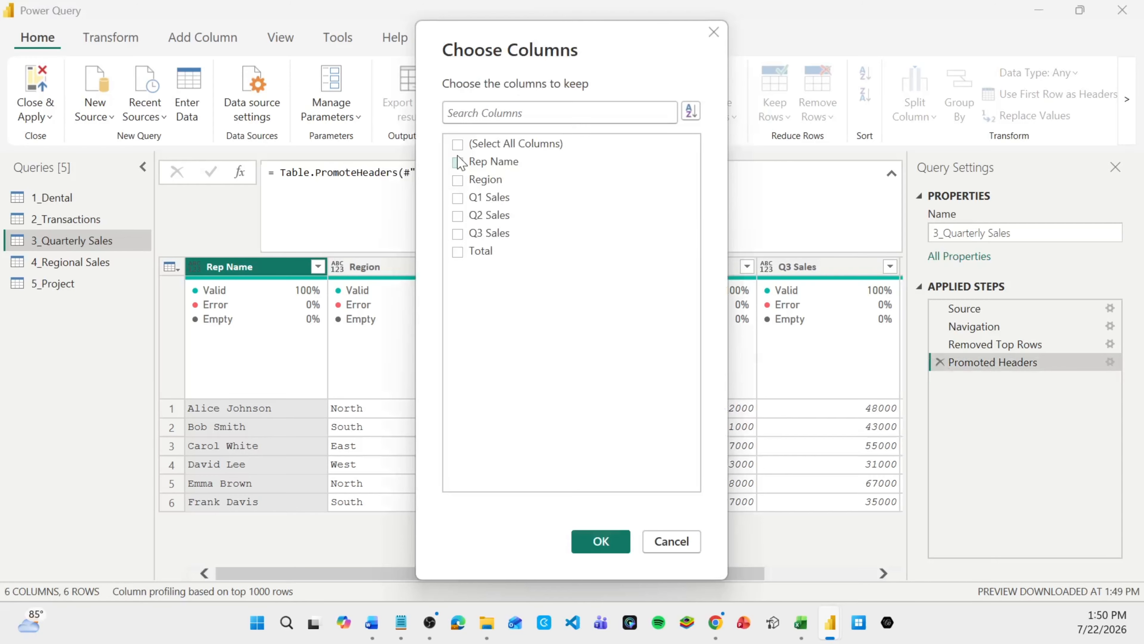
Use Choose Columns to keep only Rep Name, Region, Q1 Sales, Q2 Sales and Q3 Sales in 3_Quarterly Sales
left_click(459, 162)
left_click(459, 180)
left_click(462, 199)
left_click(462, 215)
left_click(458, 234)
key("Return")
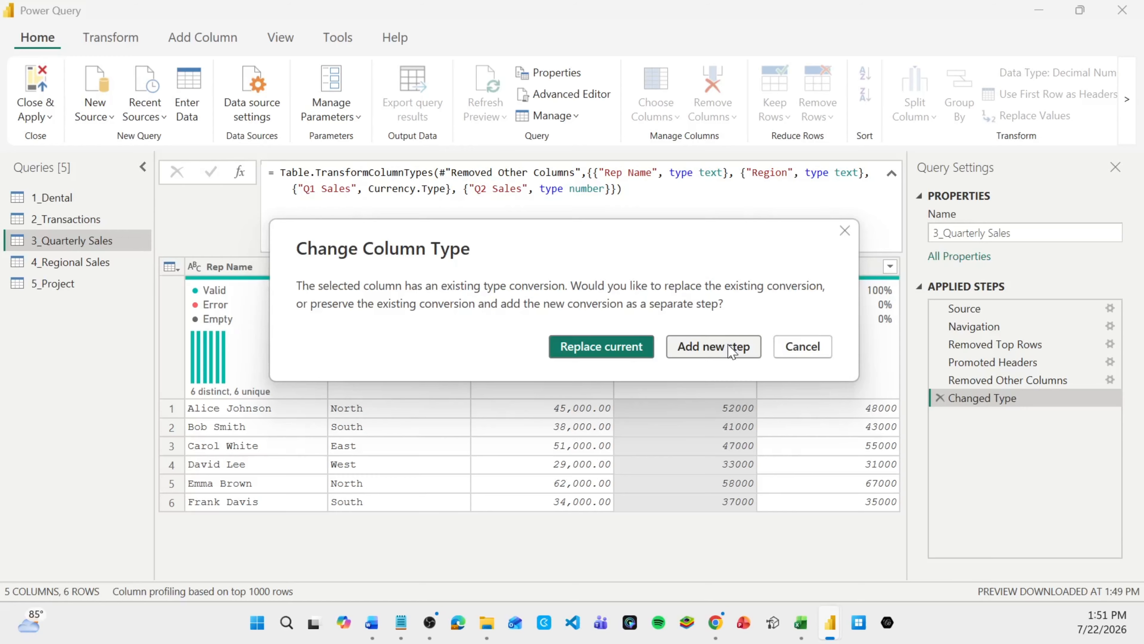
Set Q2 Sales and Q3 Sales to Fixed decimal number, replacing the current type conversion of Q2 Sales
key("Return")
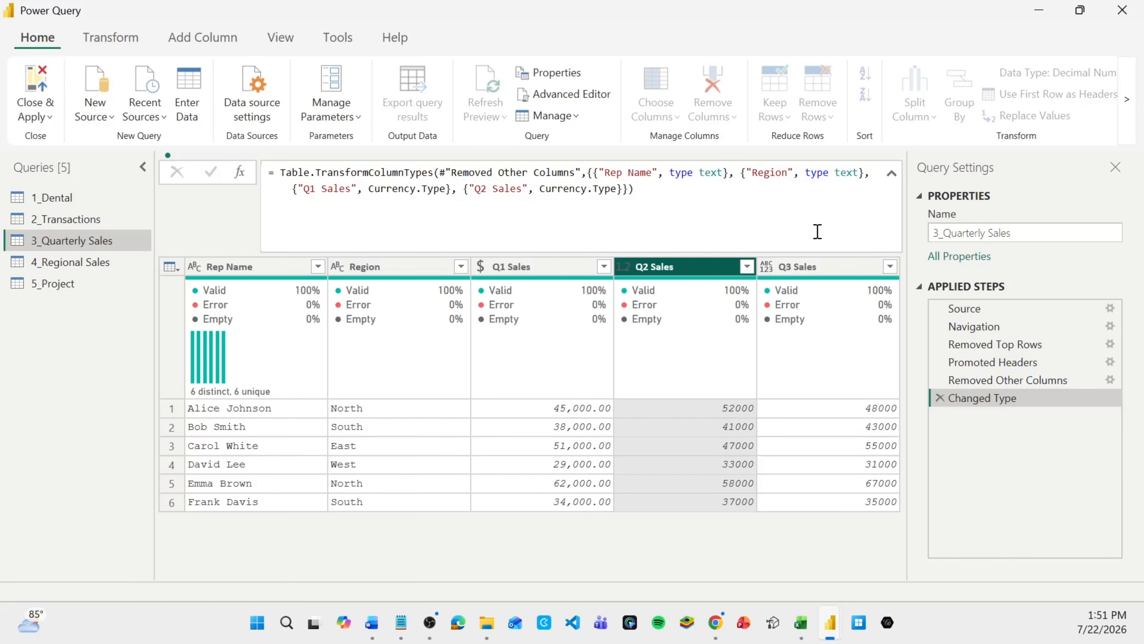
left_click(765, 266)
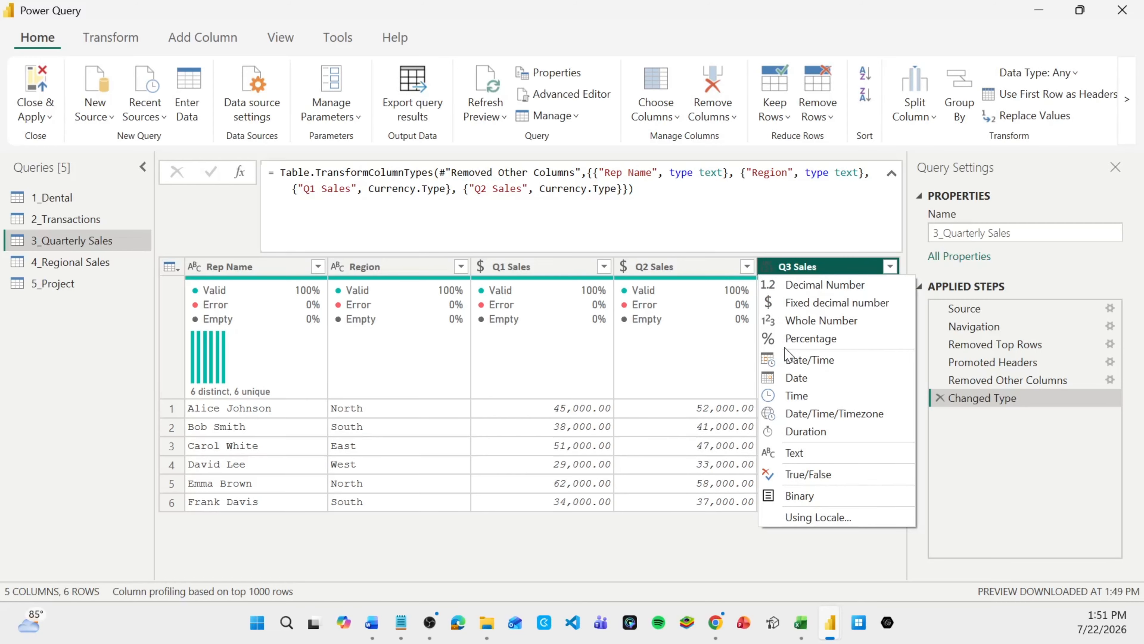
left_click(811, 303)
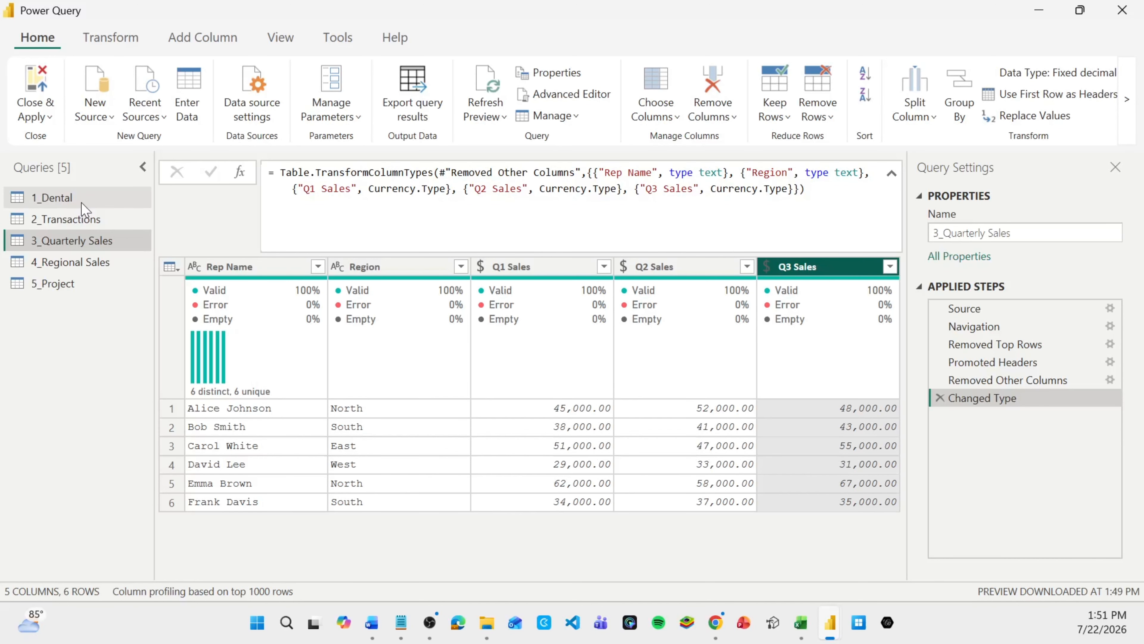
In 1_Dental, use Go to Column to jump to dentist_id and view the full record of row 3
left_click(81, 203)
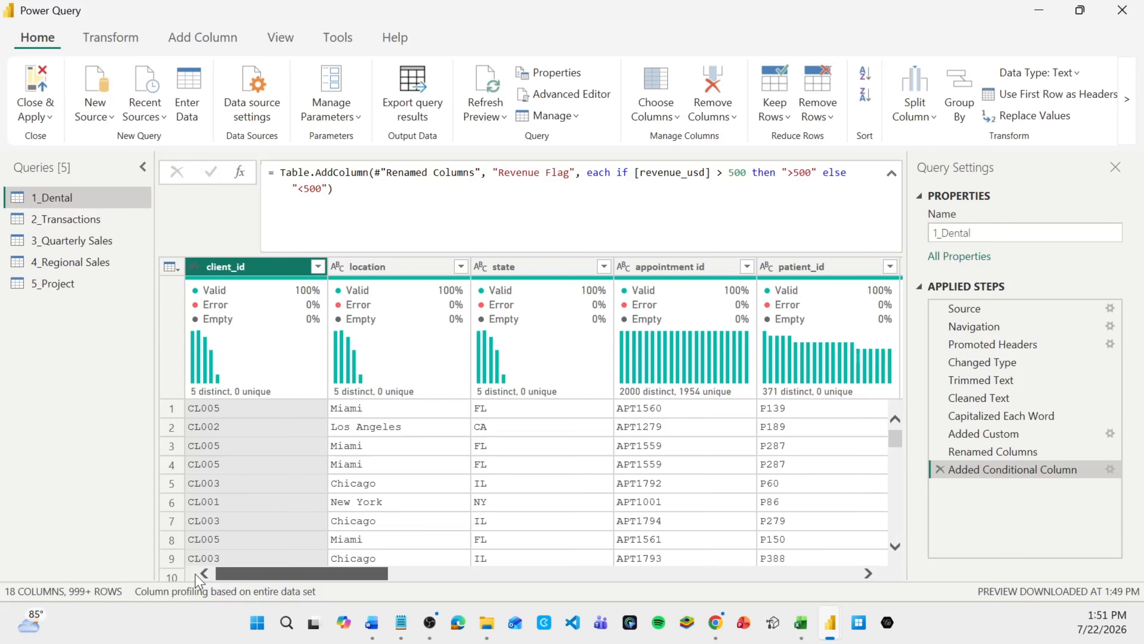
left_click(656, 110)
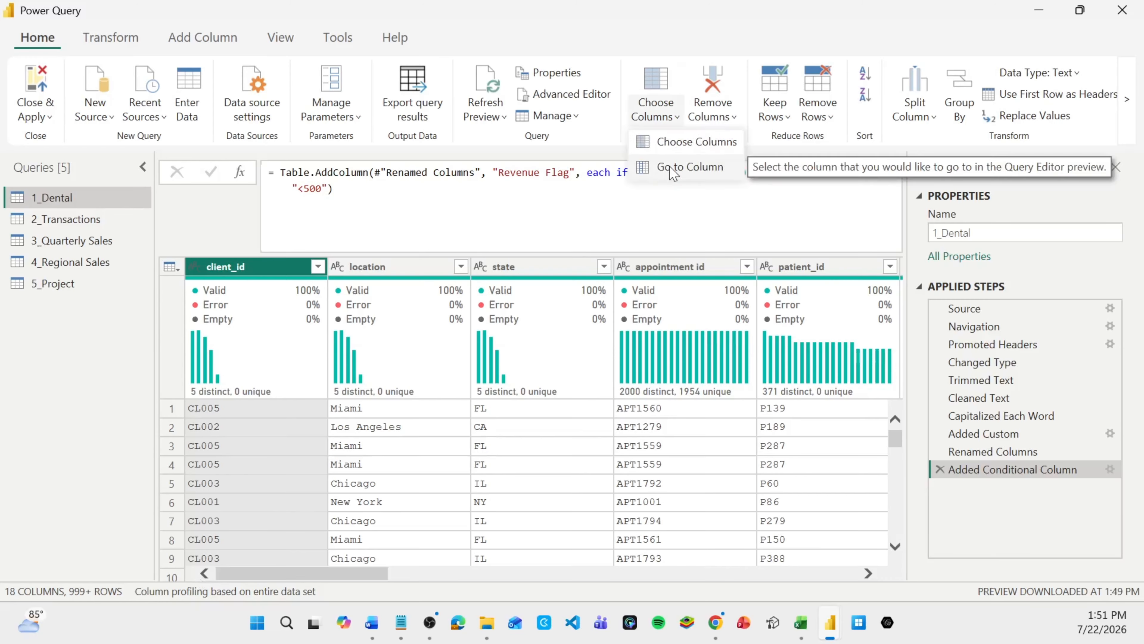
left_click(671, 169)
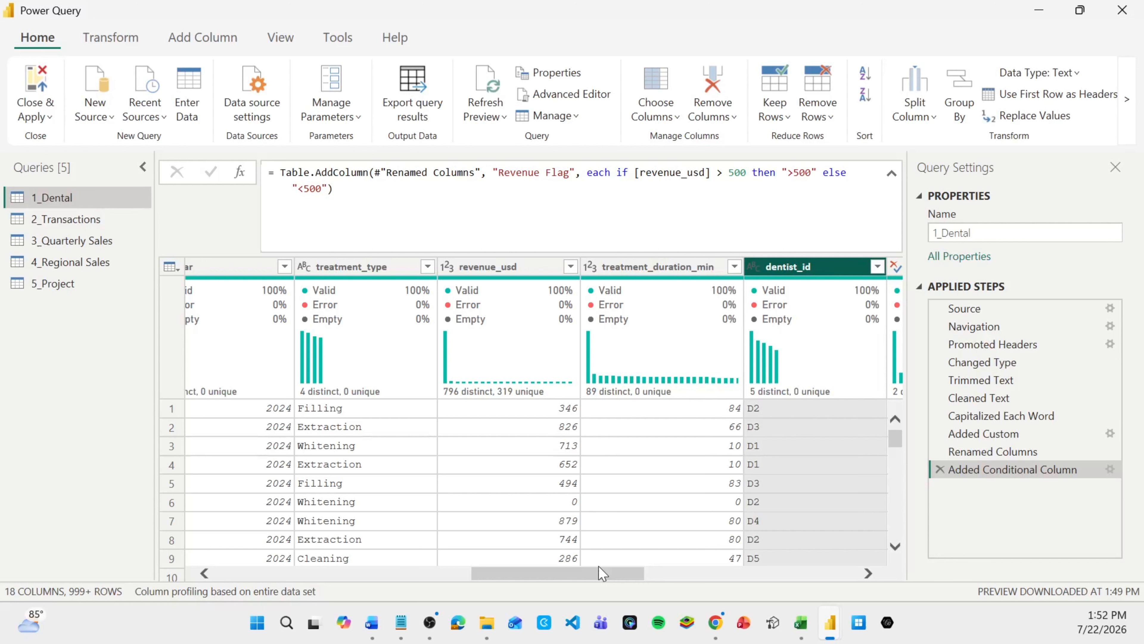
left_click(682, 451)
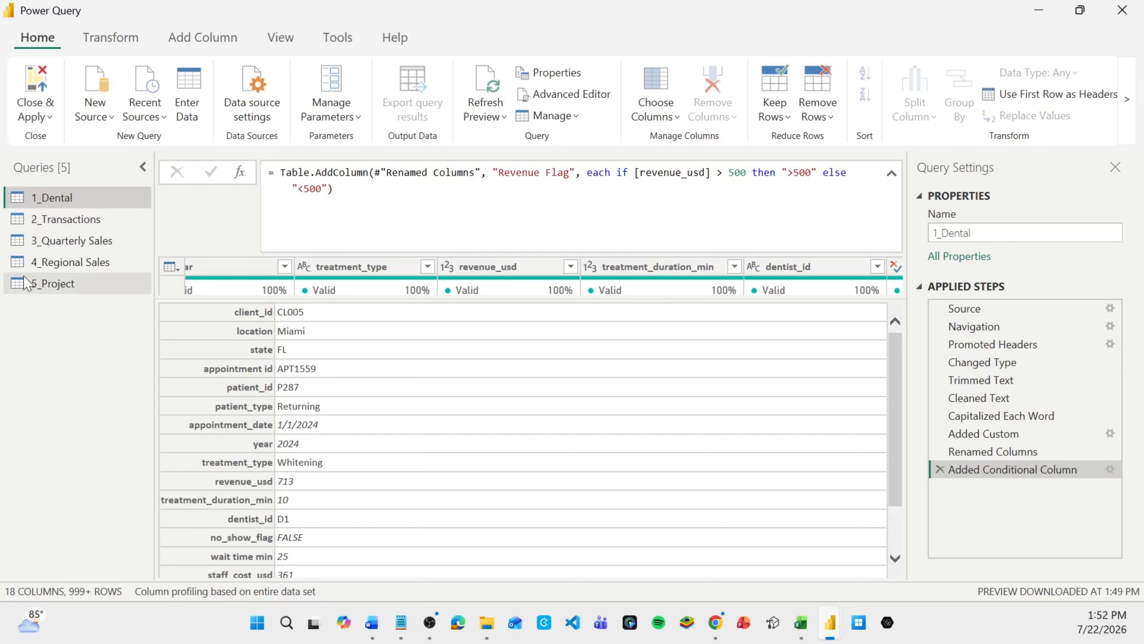
Select the Jan to Jun columns in 4_Regional Sales and unpivot them
left_click(50, 267)
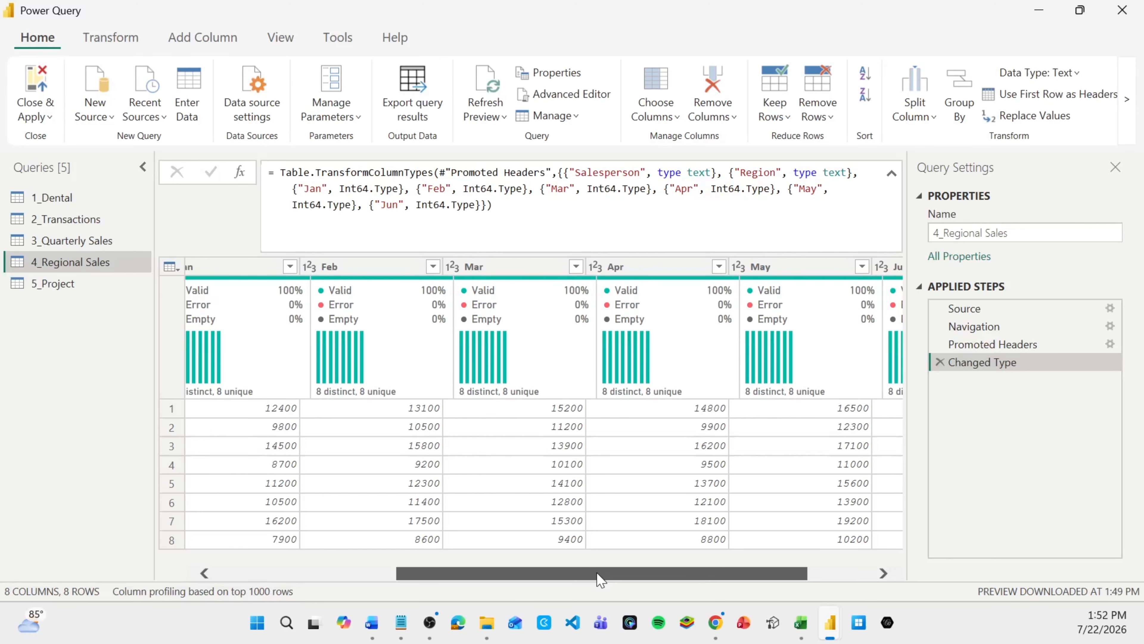
left_click_drag(600, 579, 664, 579)
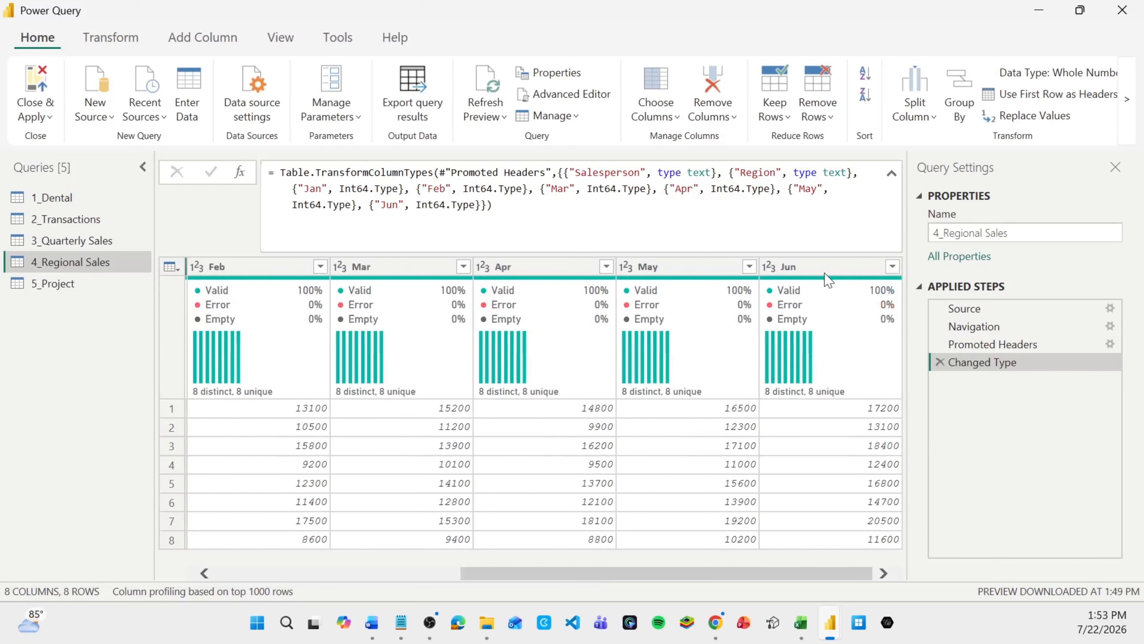
key("ctrl+a")
right_click(829, 277)
mouse_move(929, 438)
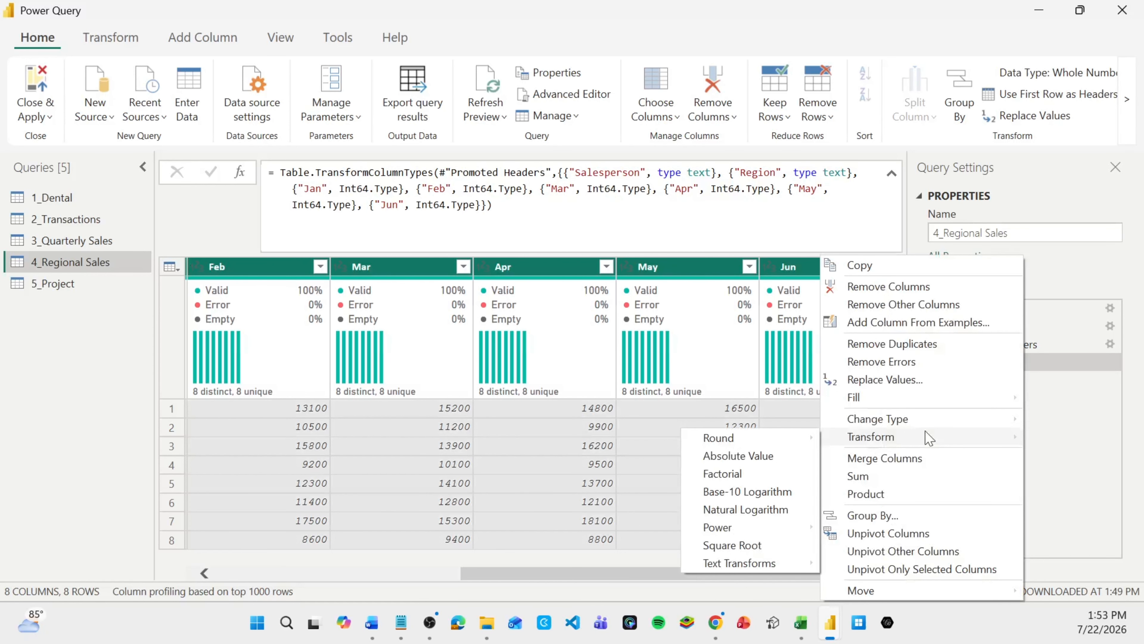
left_click(888, 533)
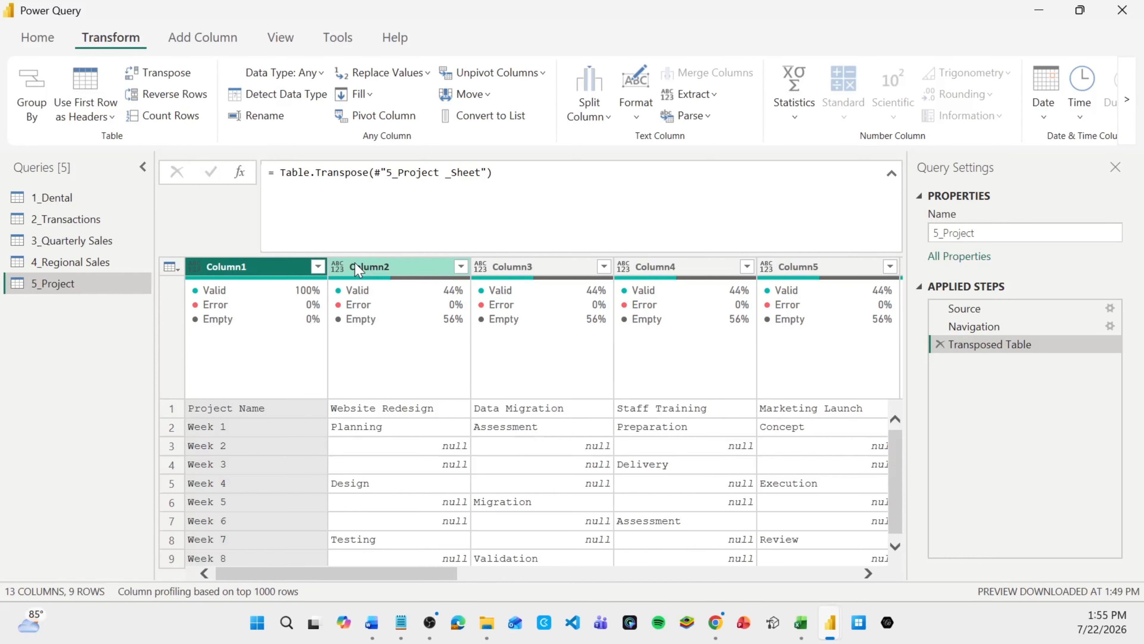
Remove Column11, Column12 and Column13 from the transposed 5_Project table and fill the remaining project columns down
left_click_drag(355, 263, 719, 570)
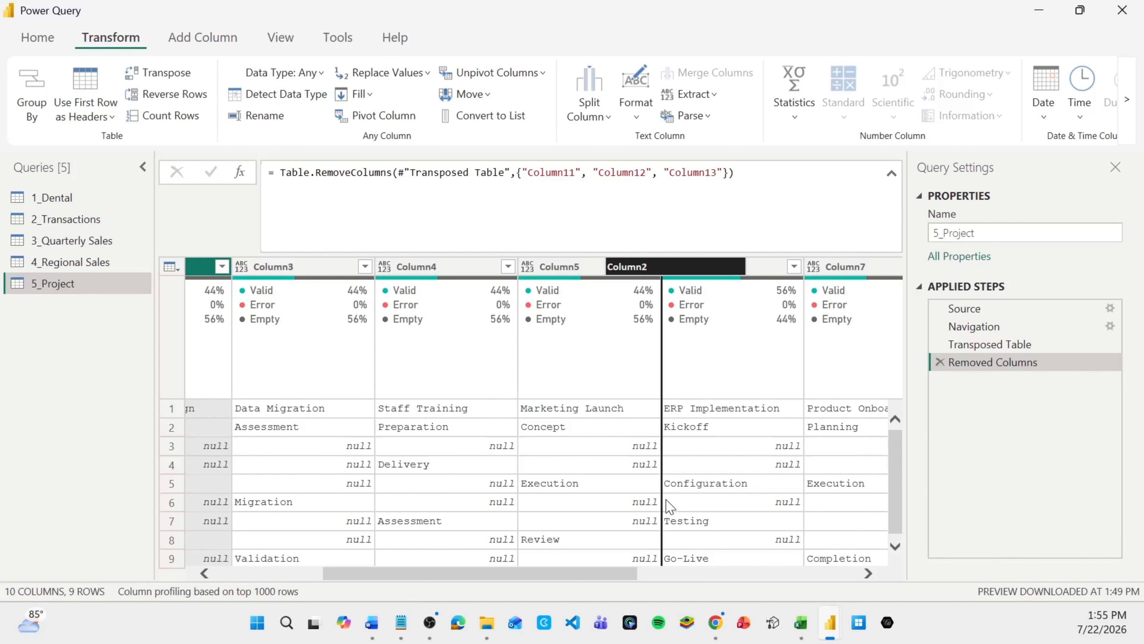
left_click_drag(670, 506, 338, 577)
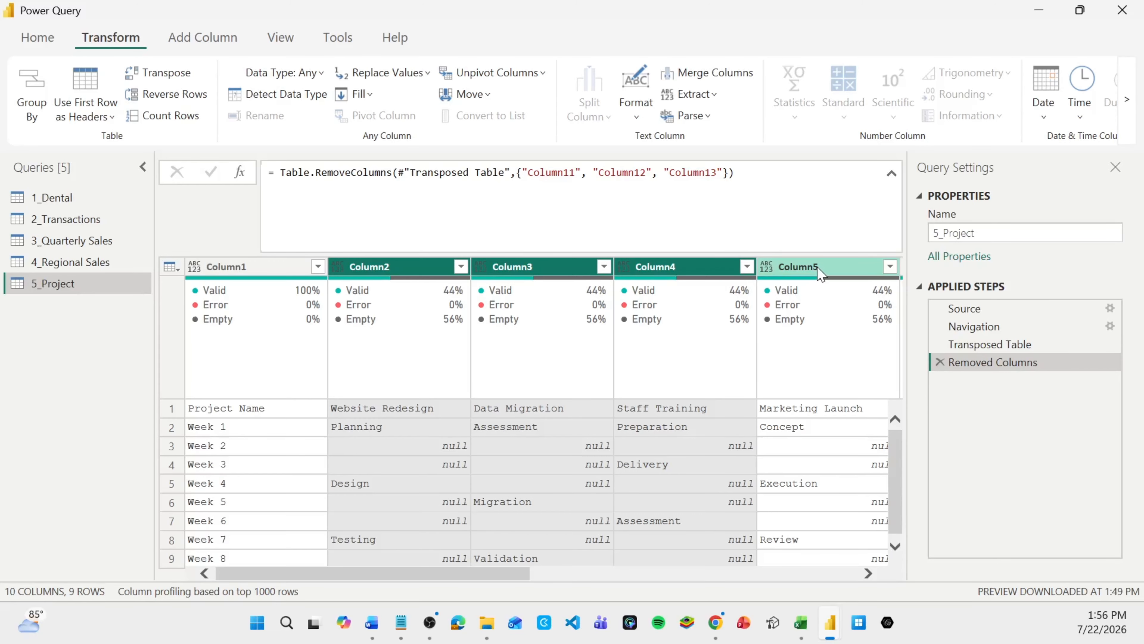
scroll(818, 273, "right", 5)
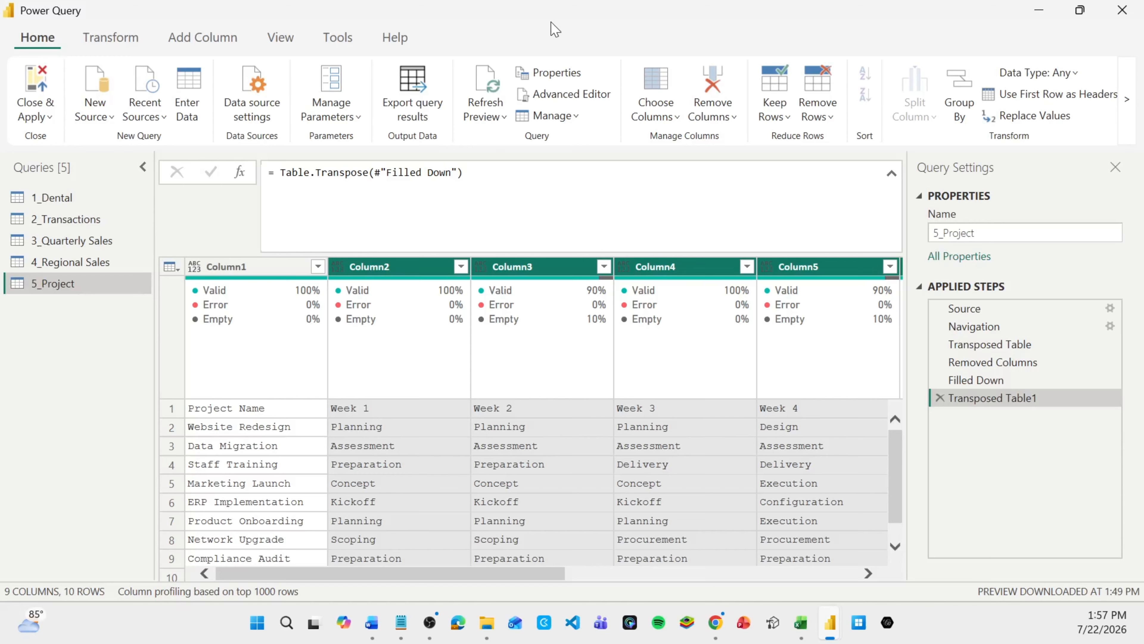
Transpose 5_Project back and promote its first row to headers
left_click(1057, 94)
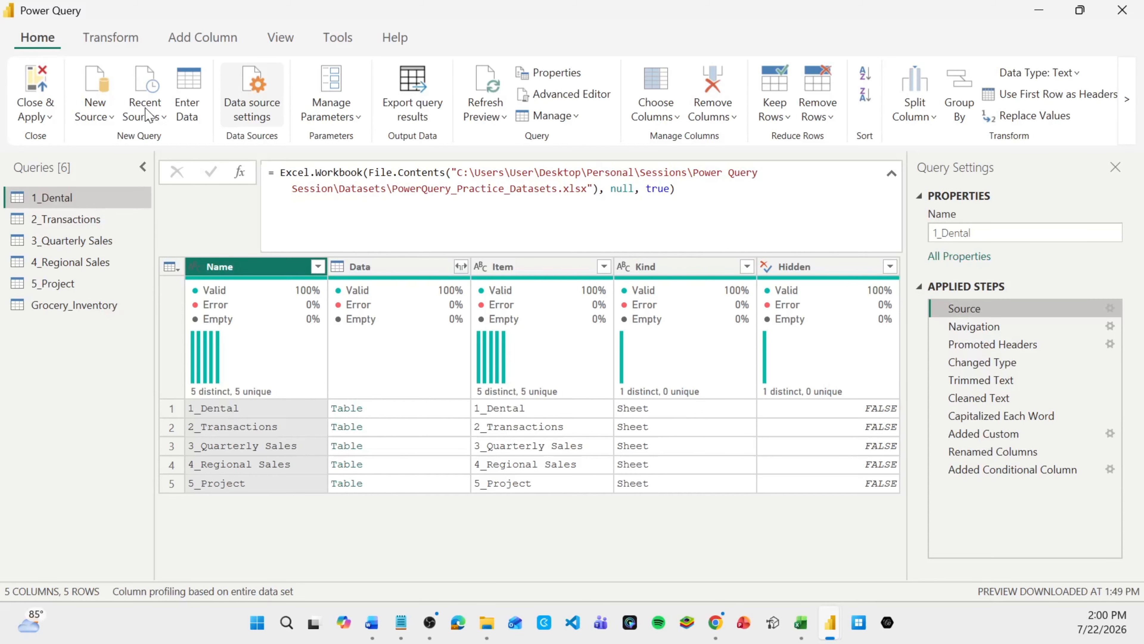
Create the parameter DataSource 1 for the workbook's file path and reference it in the Source step of 1_Dental
left_click(331, 95)
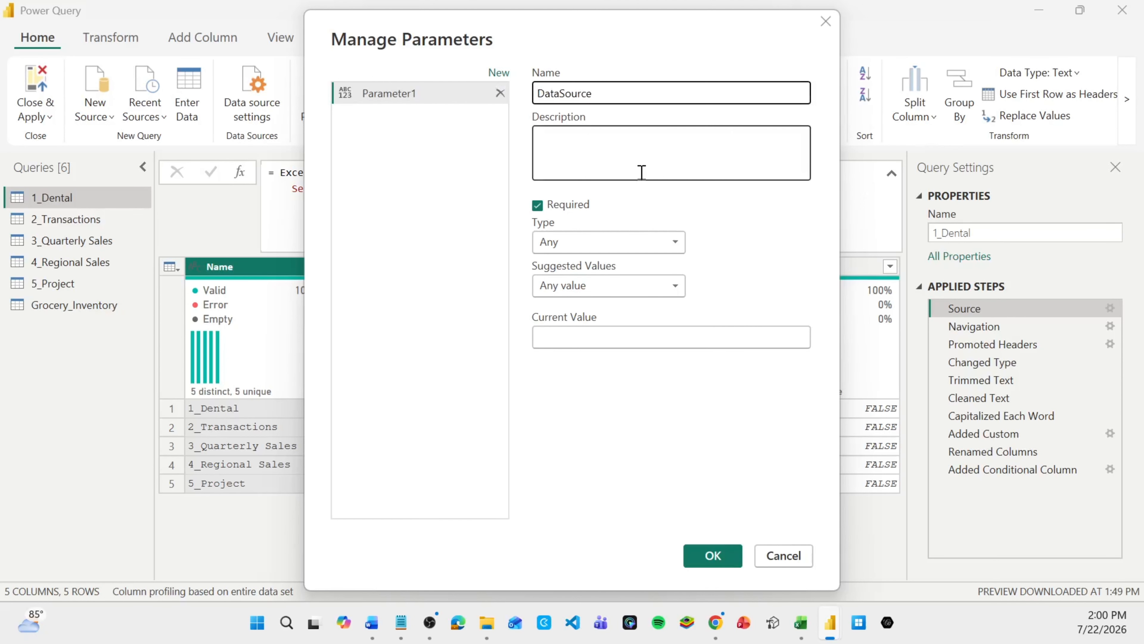
type("1\"), null, true),")
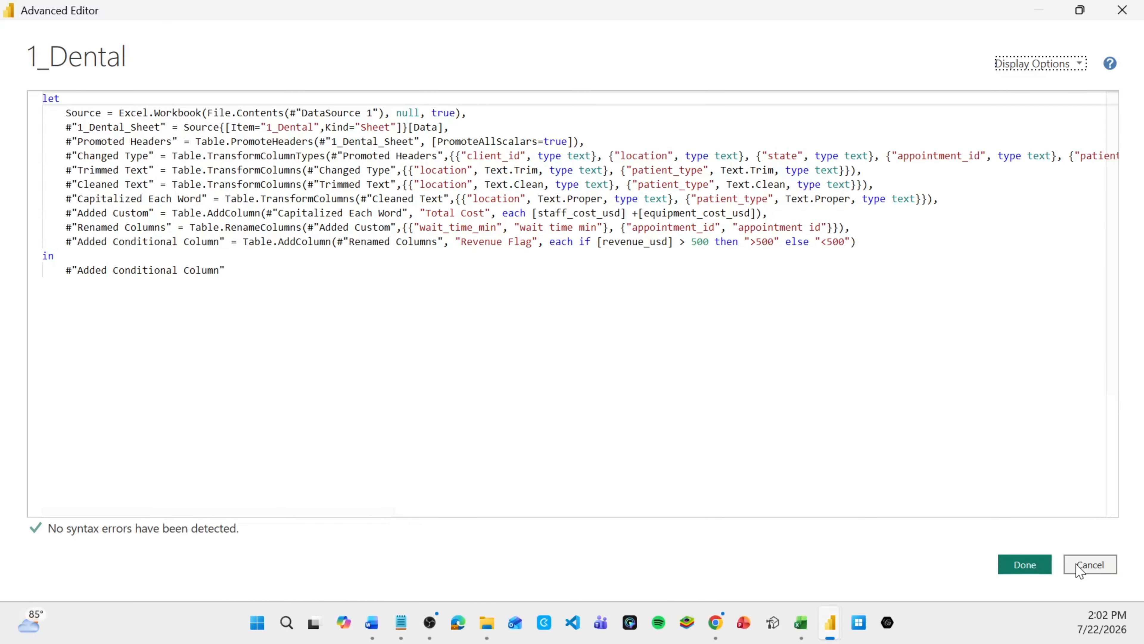
left_click(1089, 565)
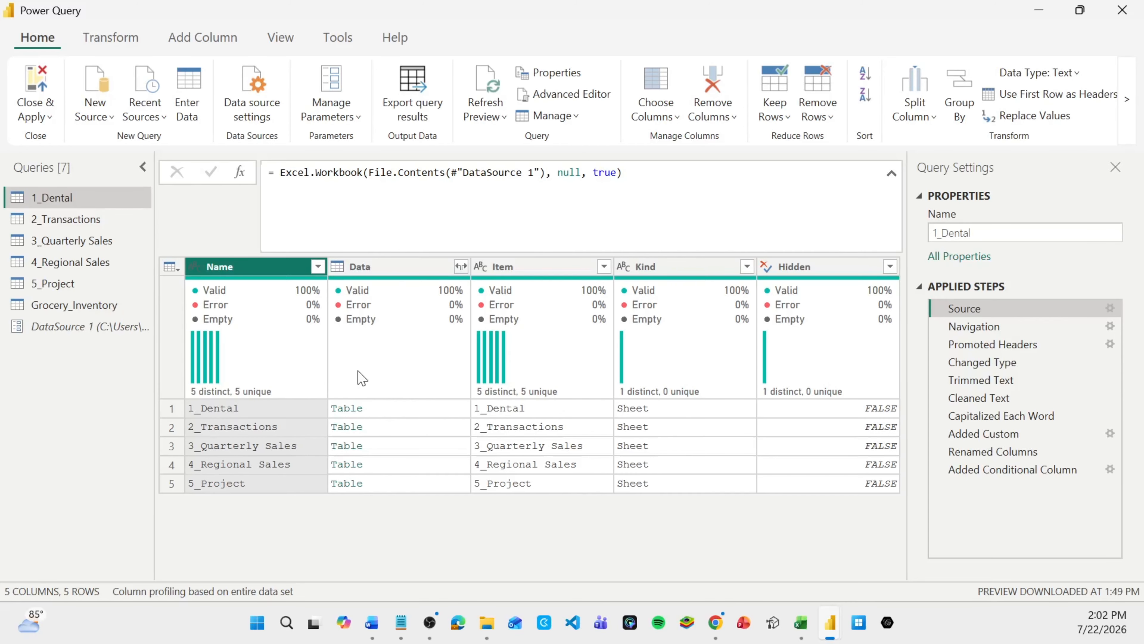
Open the 2_Transactions query
left_click(65, 219)
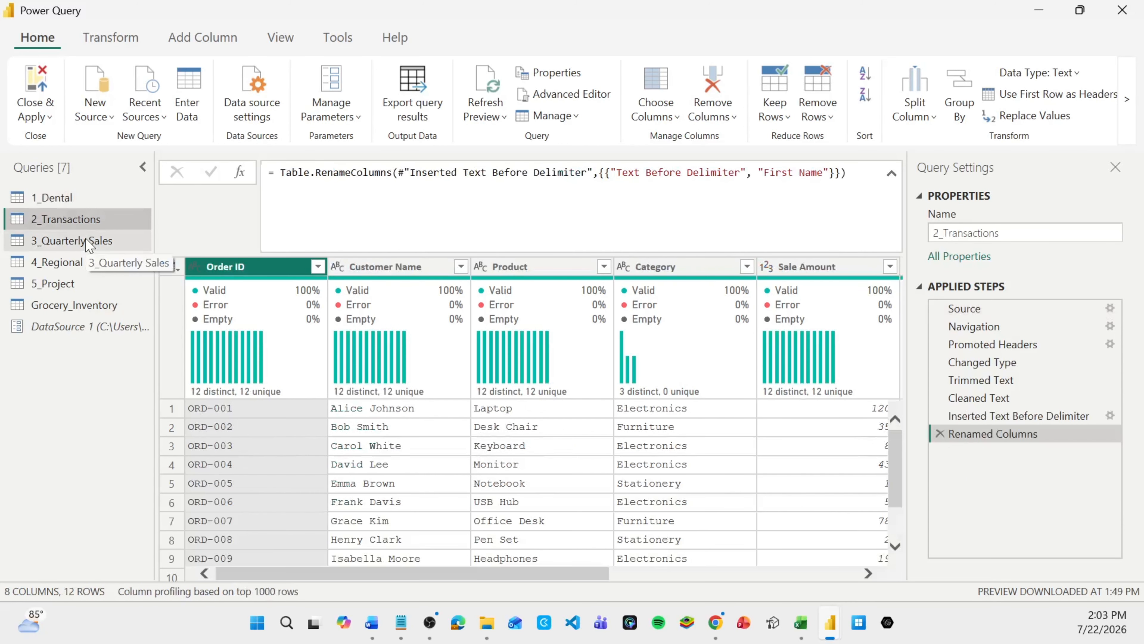